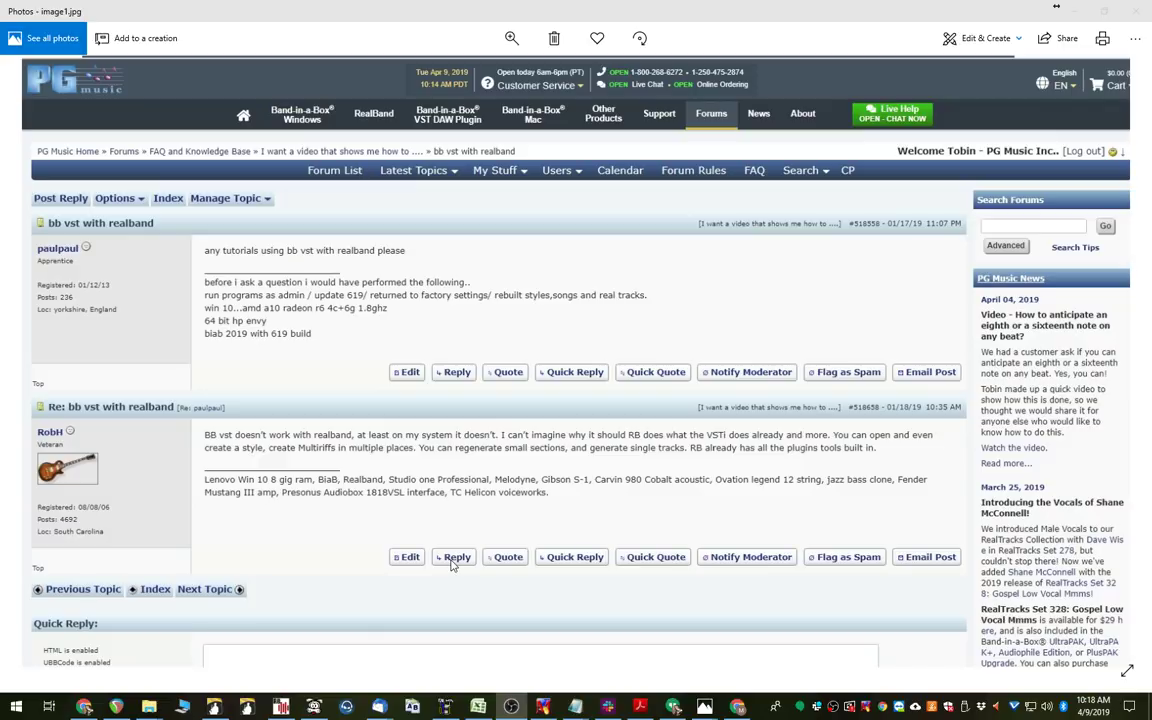
- Start a new song in RealBand, discarding the previous work without saving
left_click(282, 708)
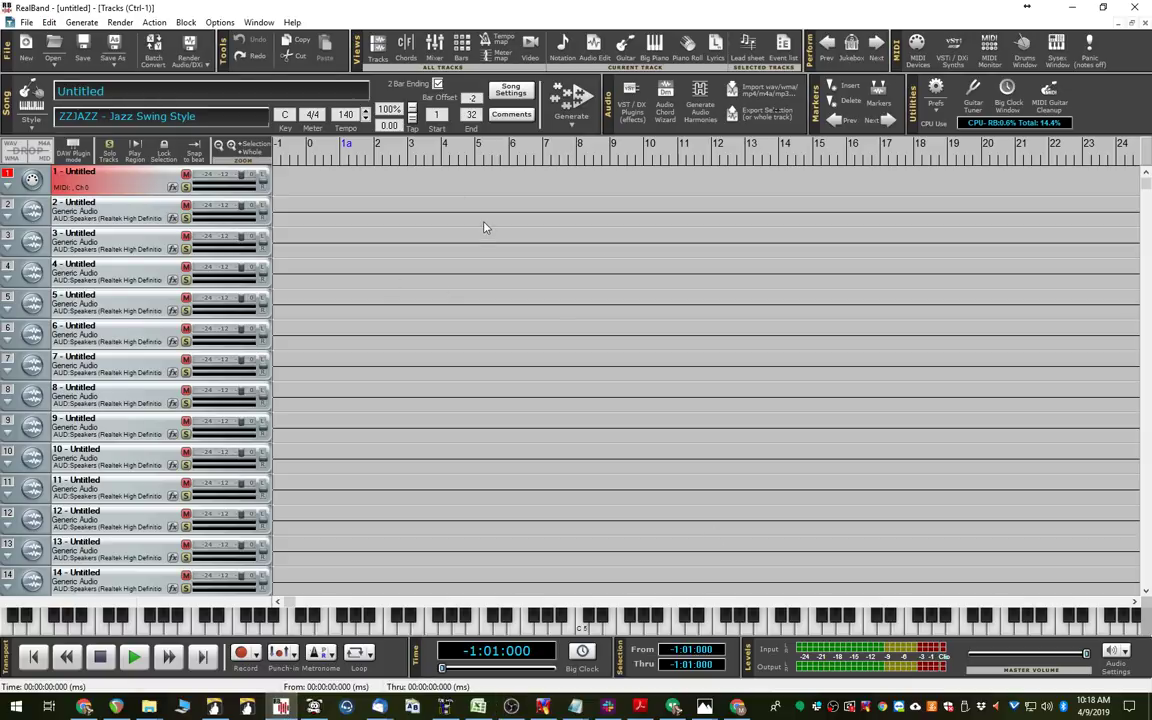
left_click(26, 45)
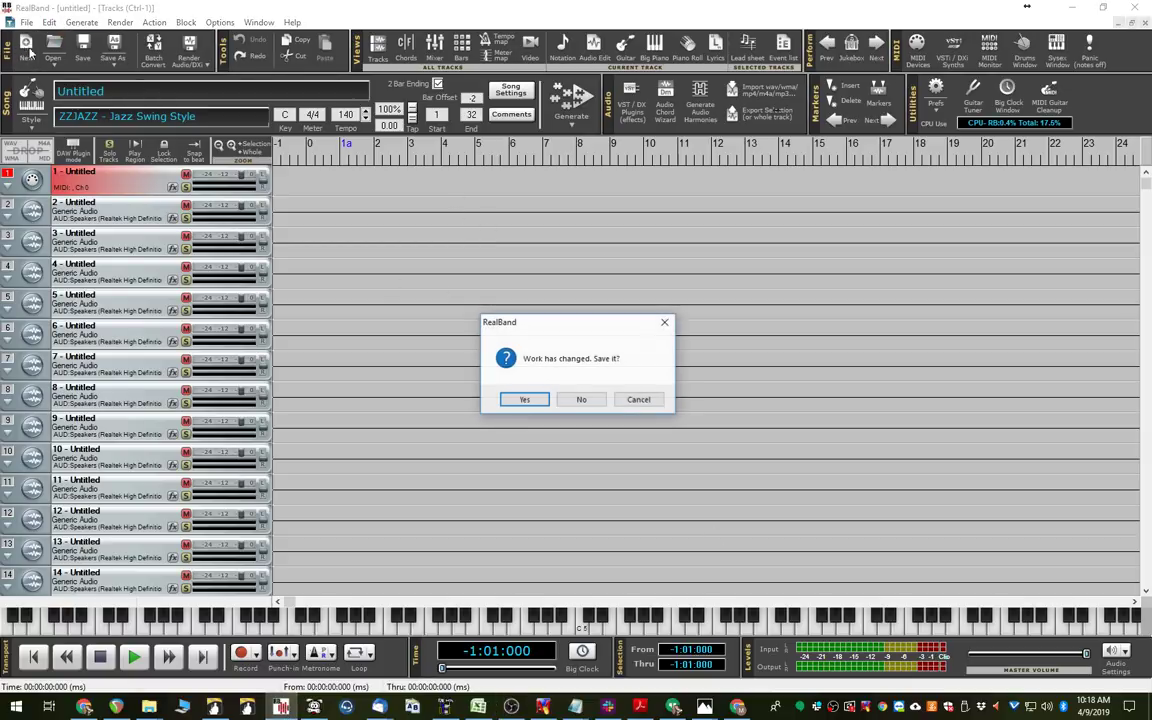
left_click(579, 399)
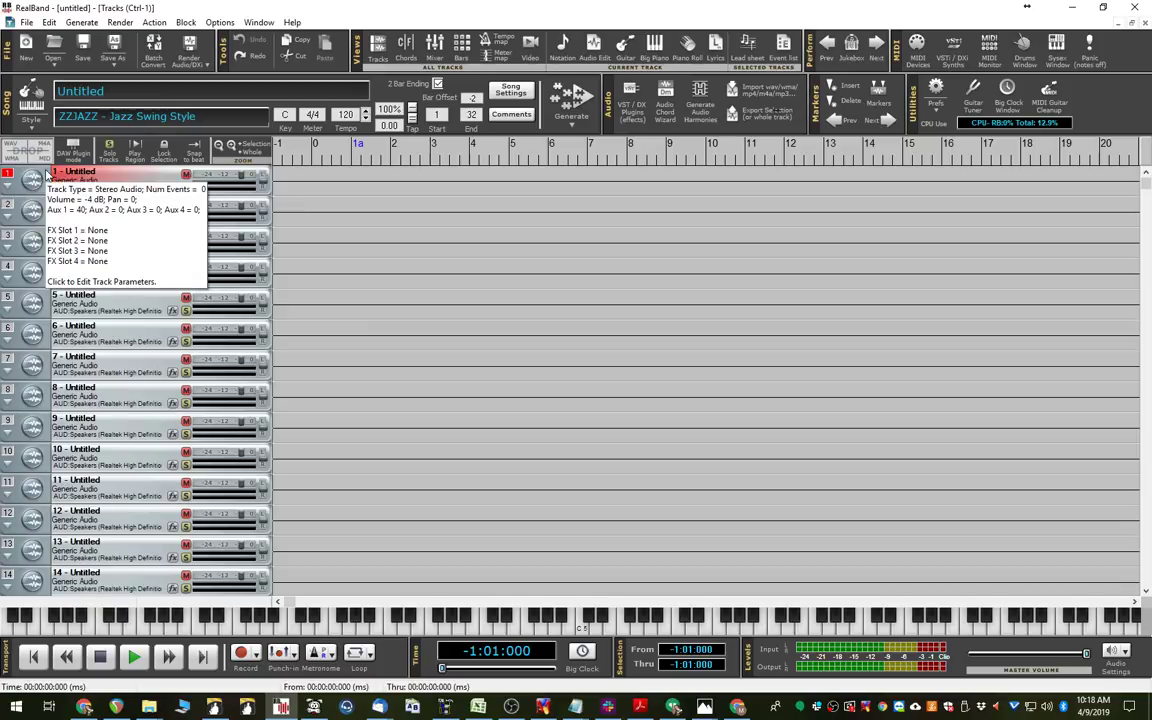
- Change track 1's track type to MIDI
left_click(33, 185)
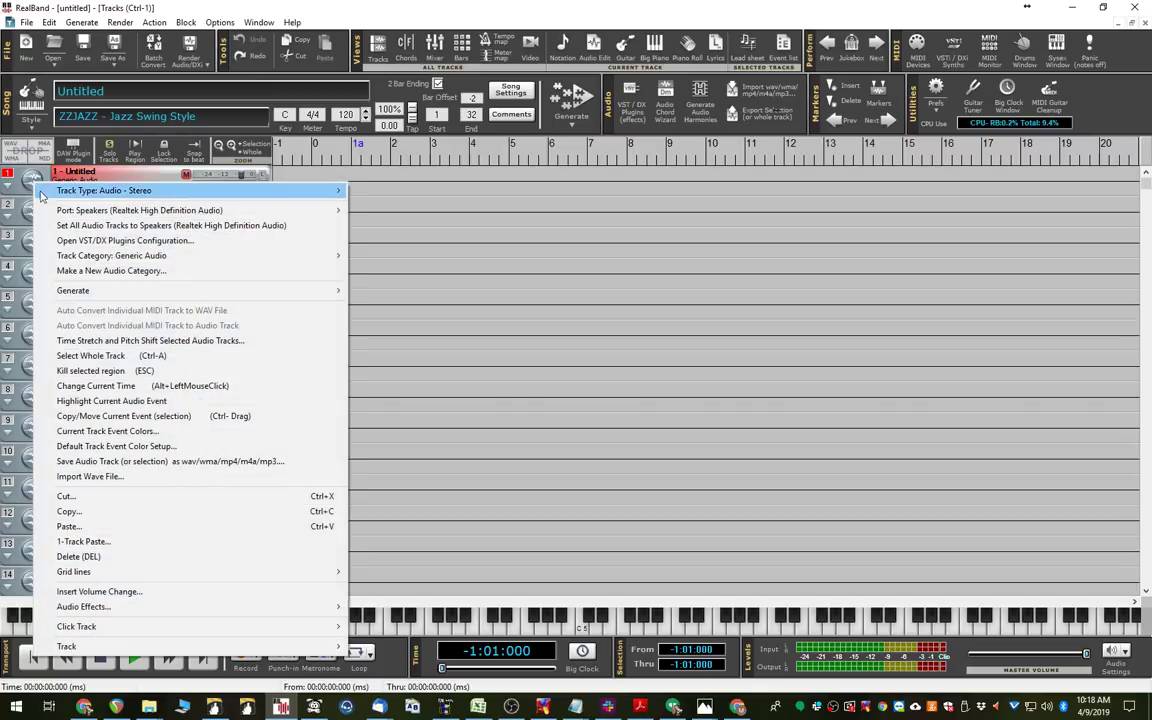
mouse_move(60, 189)
left_click(365, 191)
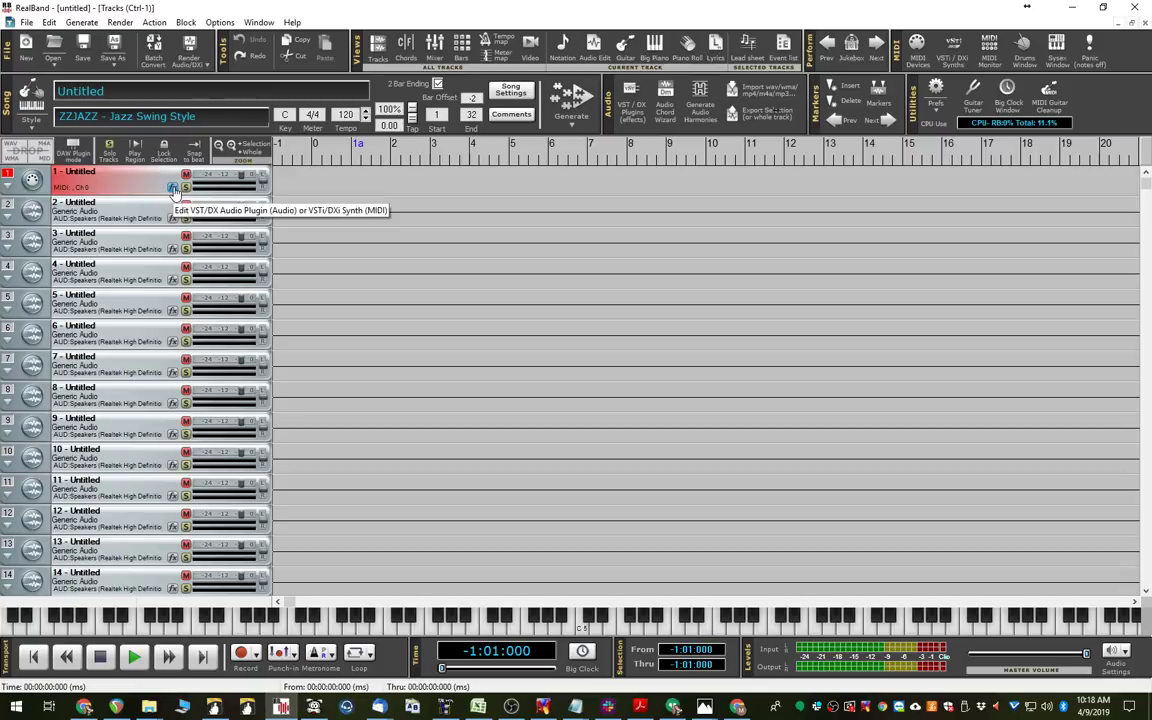
- Load Band-in-a-Box DAW VST Plugin32.dll as track 1's VSTi instrument, replacing CoyoteWT
left_click(173, 188)
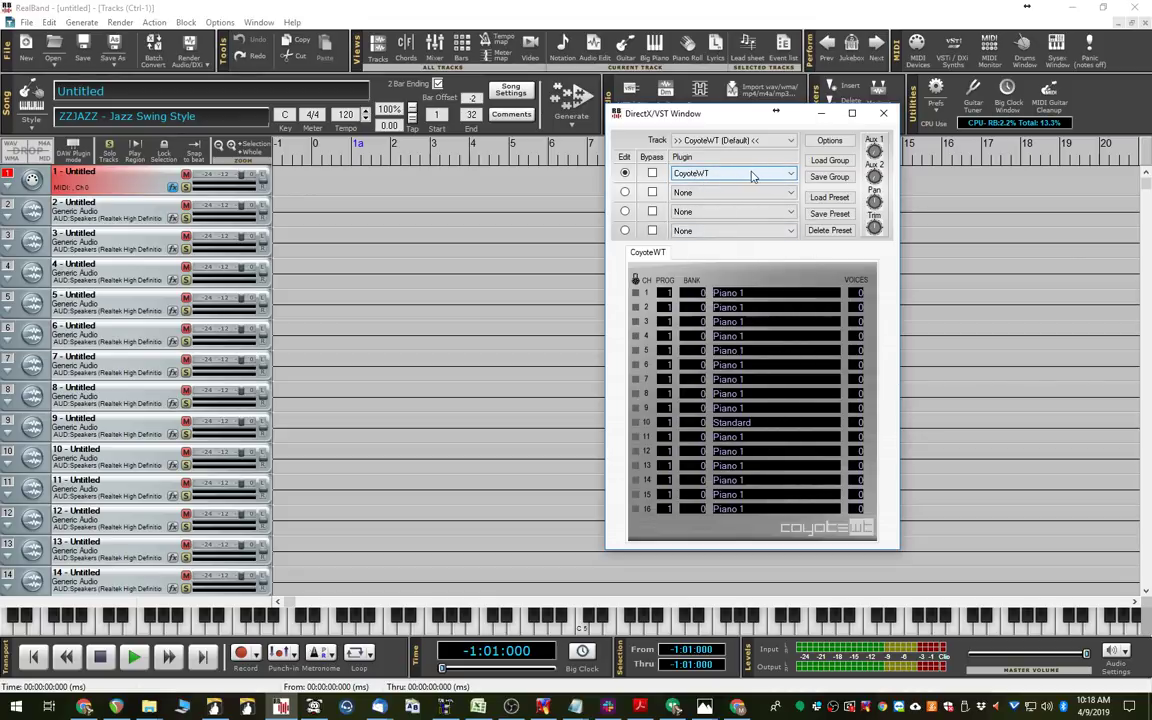
left_click(717, 176)
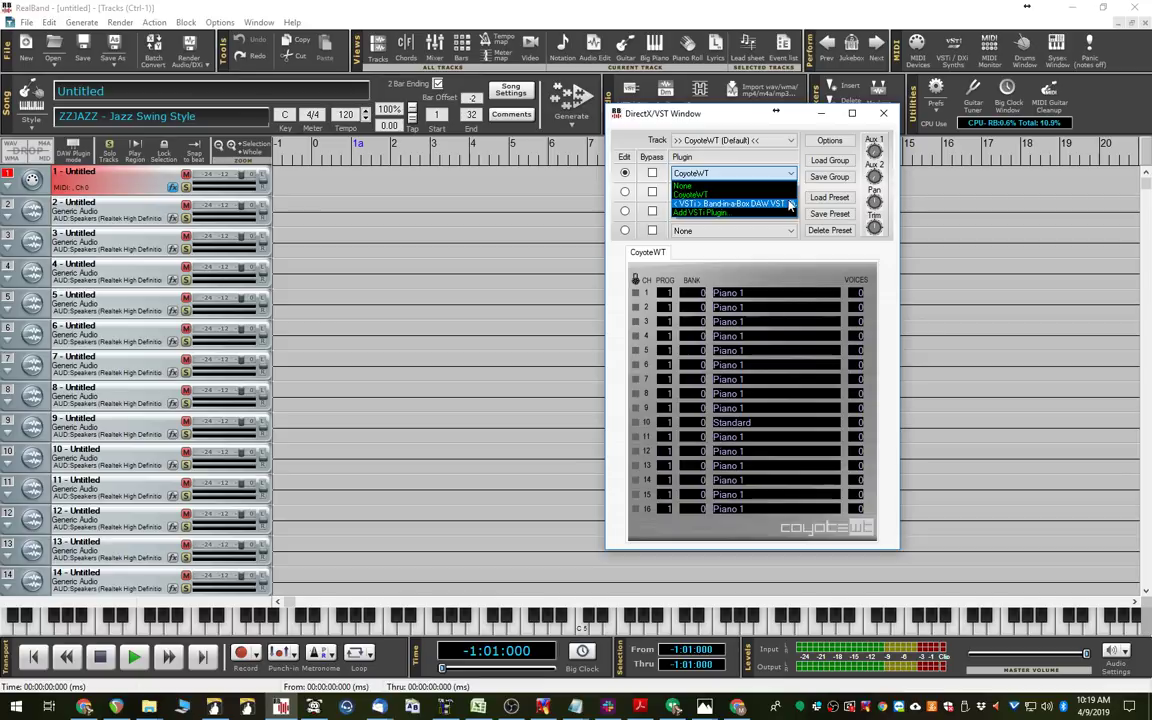
left_click(737, 214)
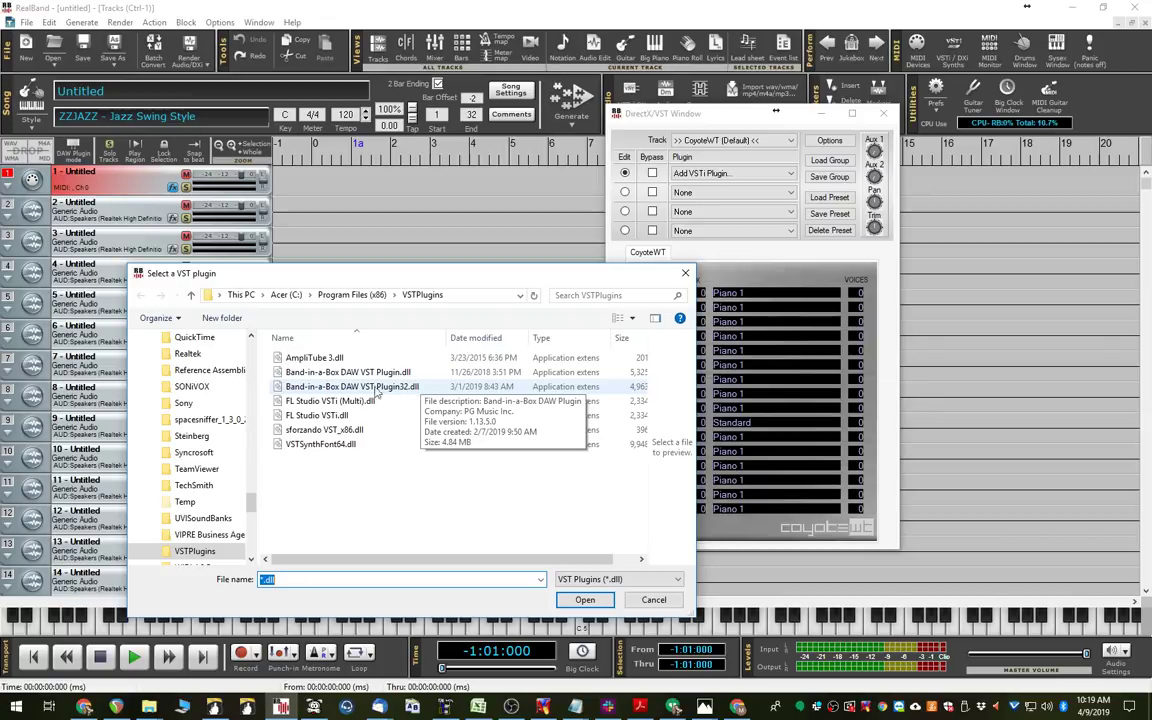
left_click(337, 388)
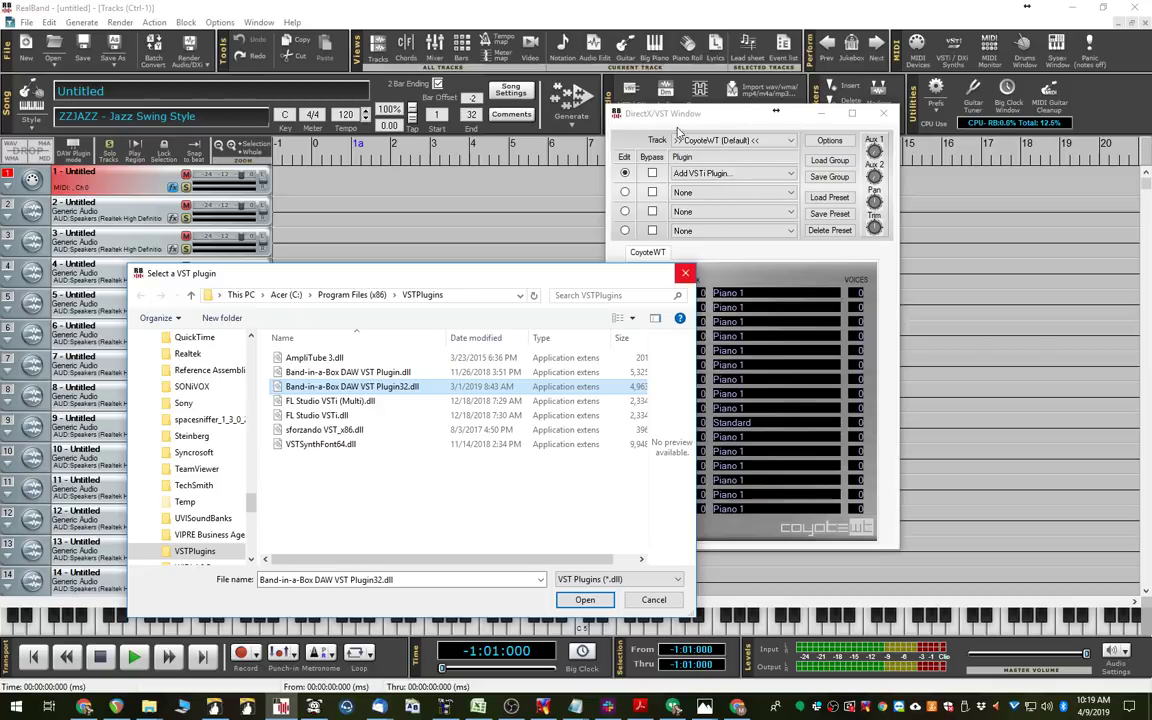
left_click(596, 600)
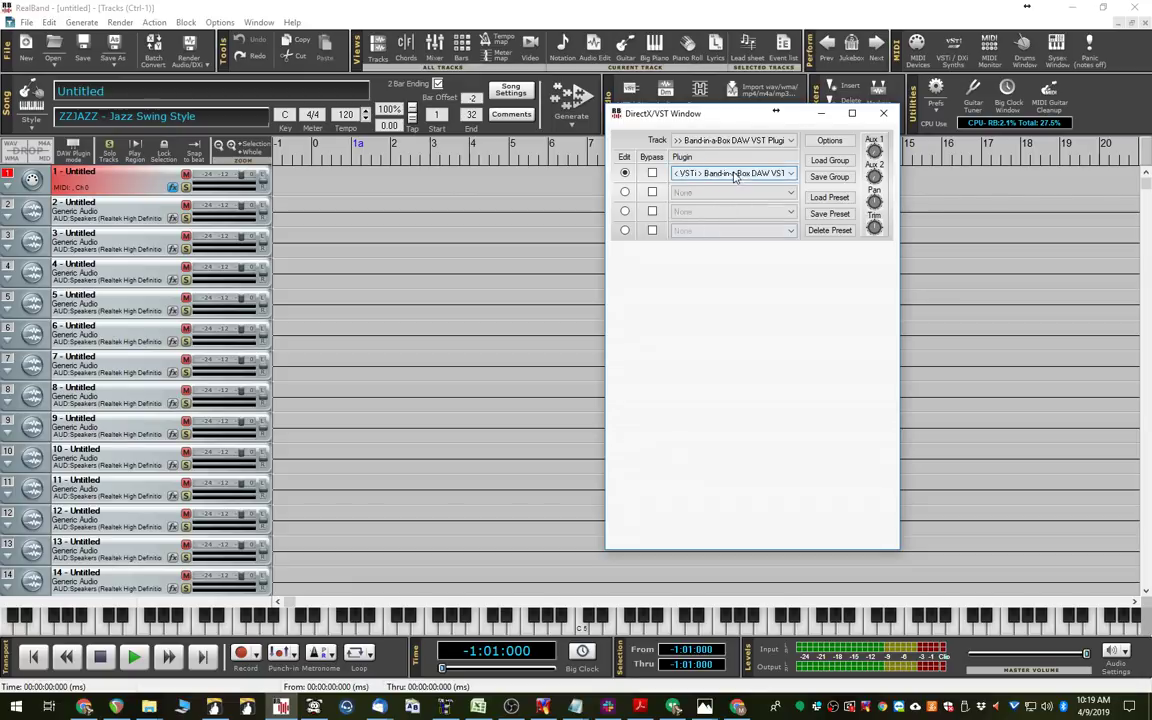
- Enlarge the DirectX/VST window and Band-in-a-Box panel, then bring up the StylePicker
left_click(708, 173)
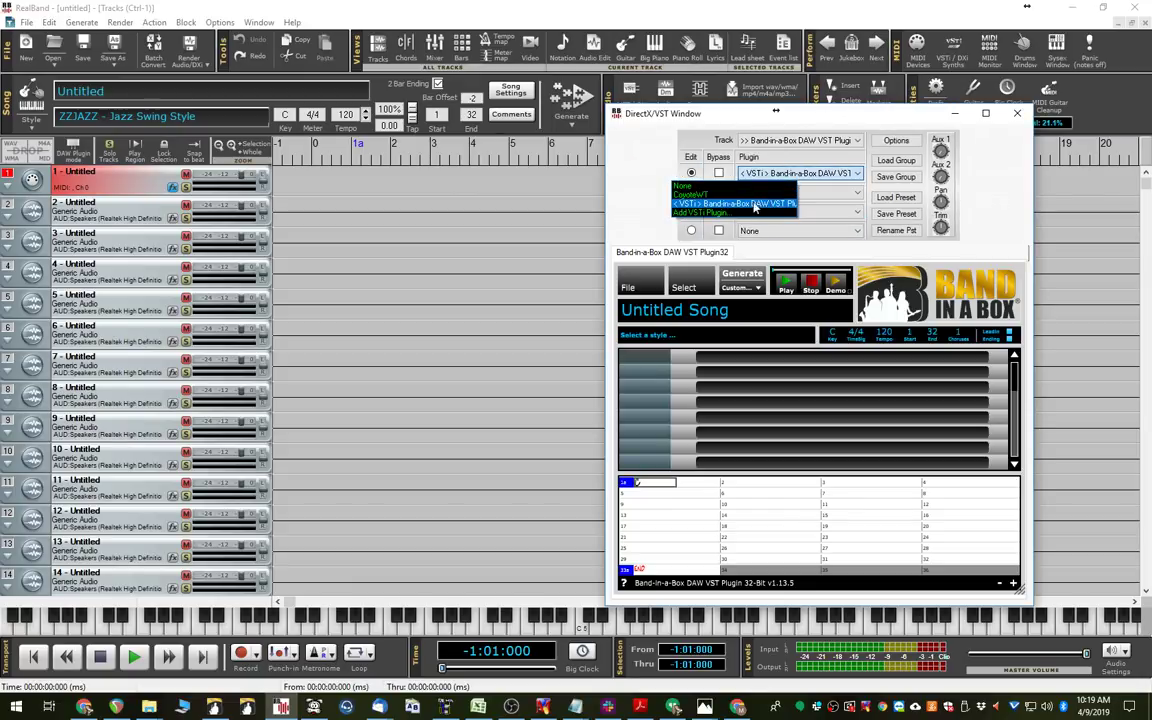
left_click(590, 162)
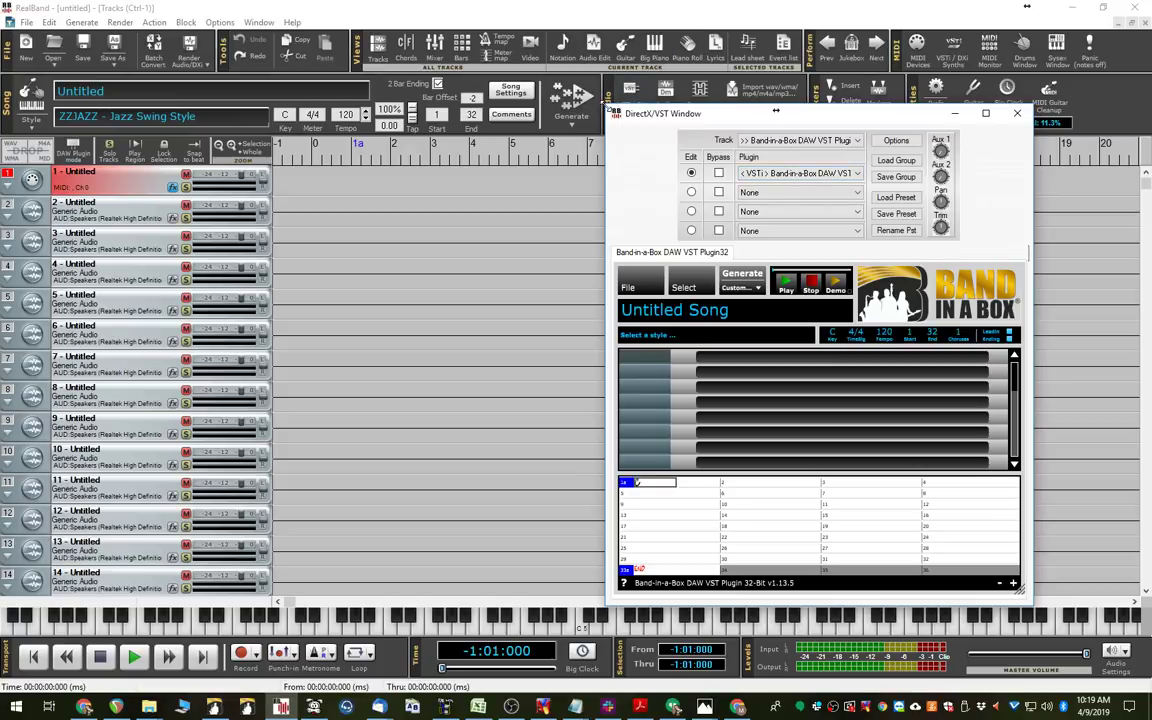
left_click_drag(607, 106, 363, 90)
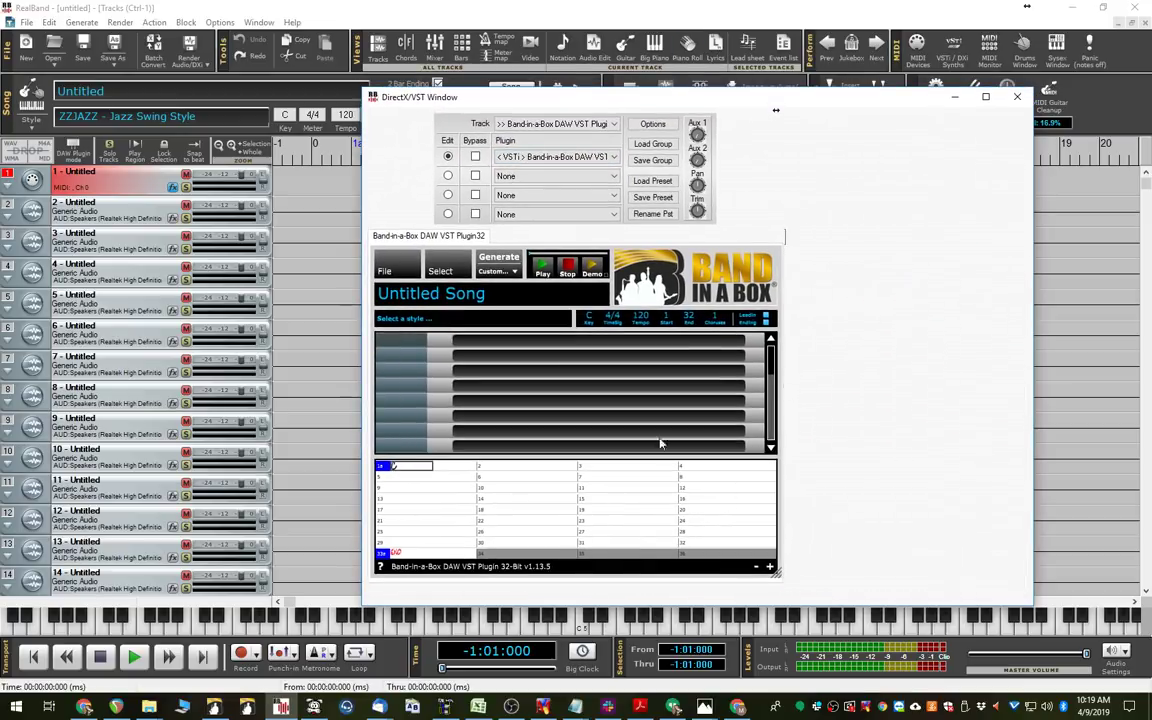
left_click_drag(775, 573, 965, 580)
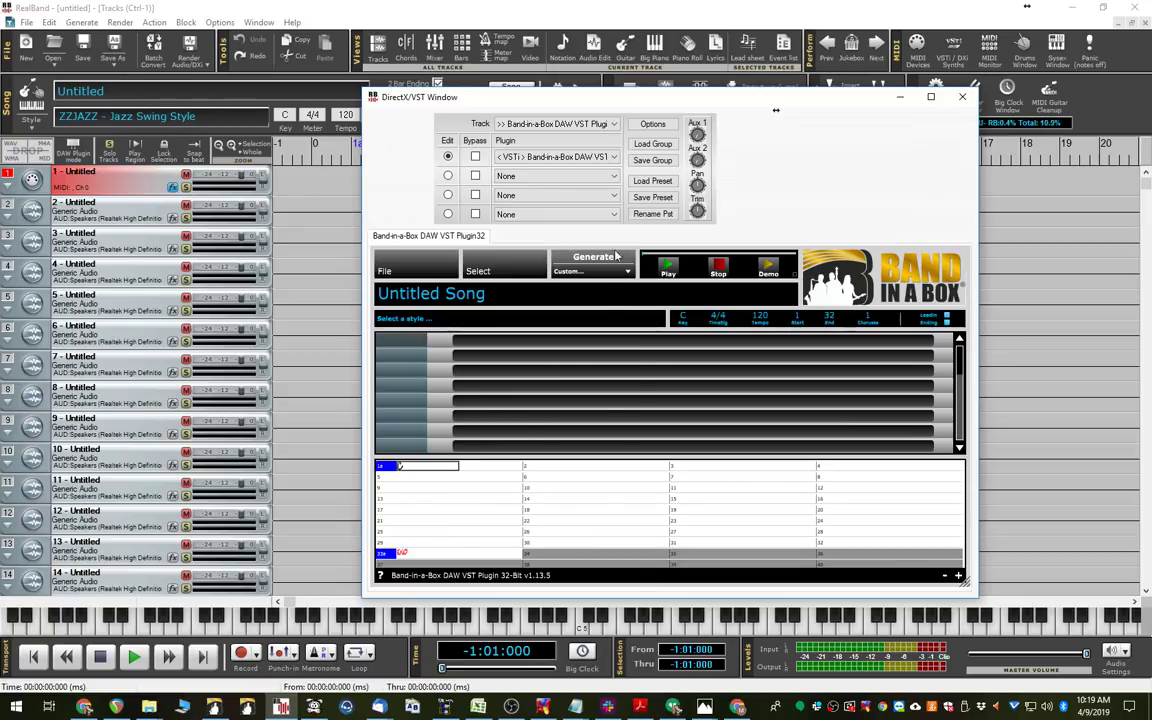
left_click(418, 320)
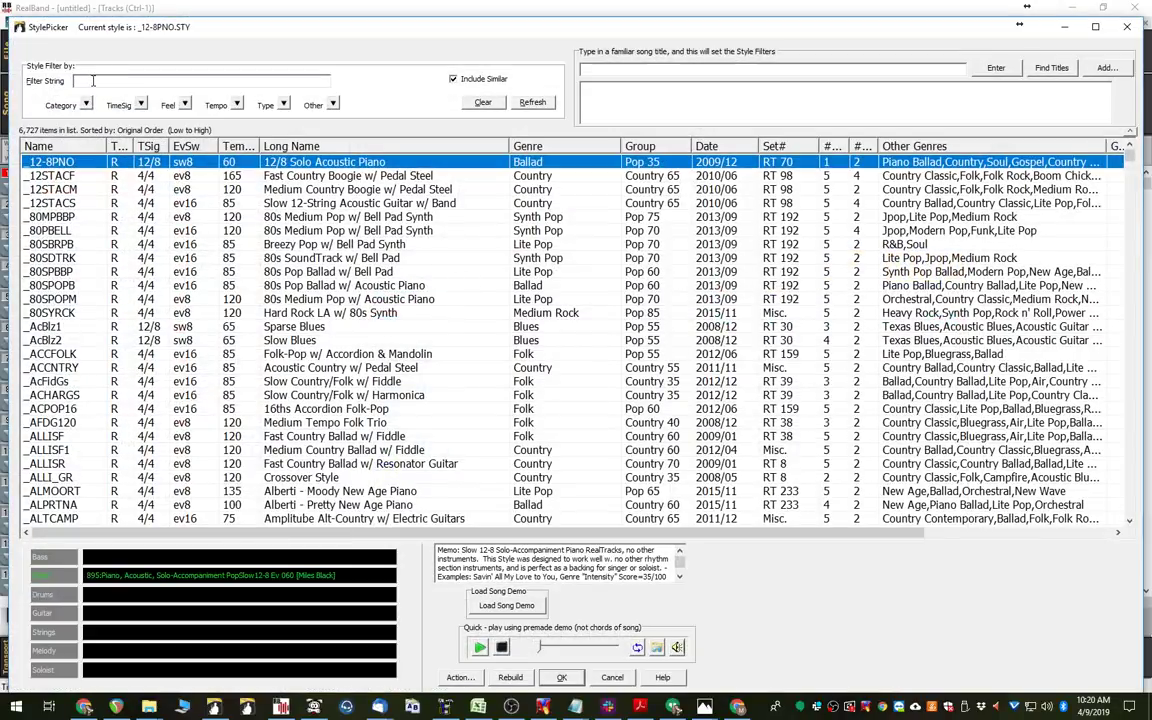
- Filter styles by '_babble' and choose the _BABBLE.STY Babbling Slow Americana style
left_click(92, 81)
type("_babble")
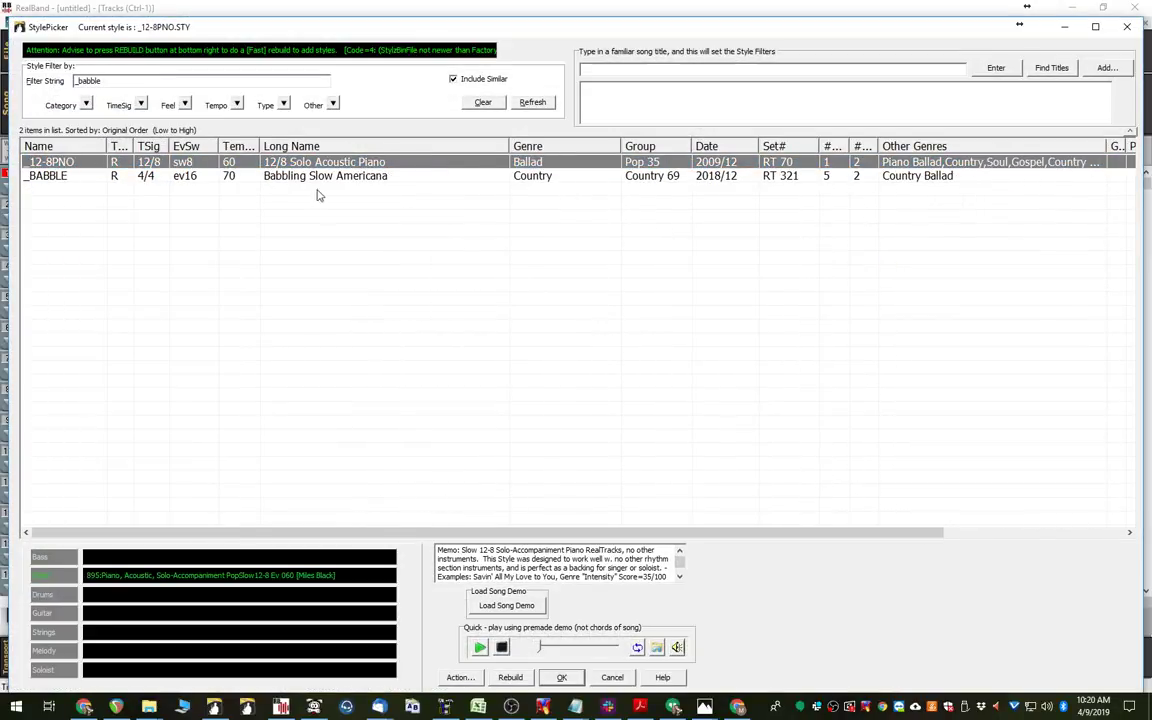
left_click(308, 175)
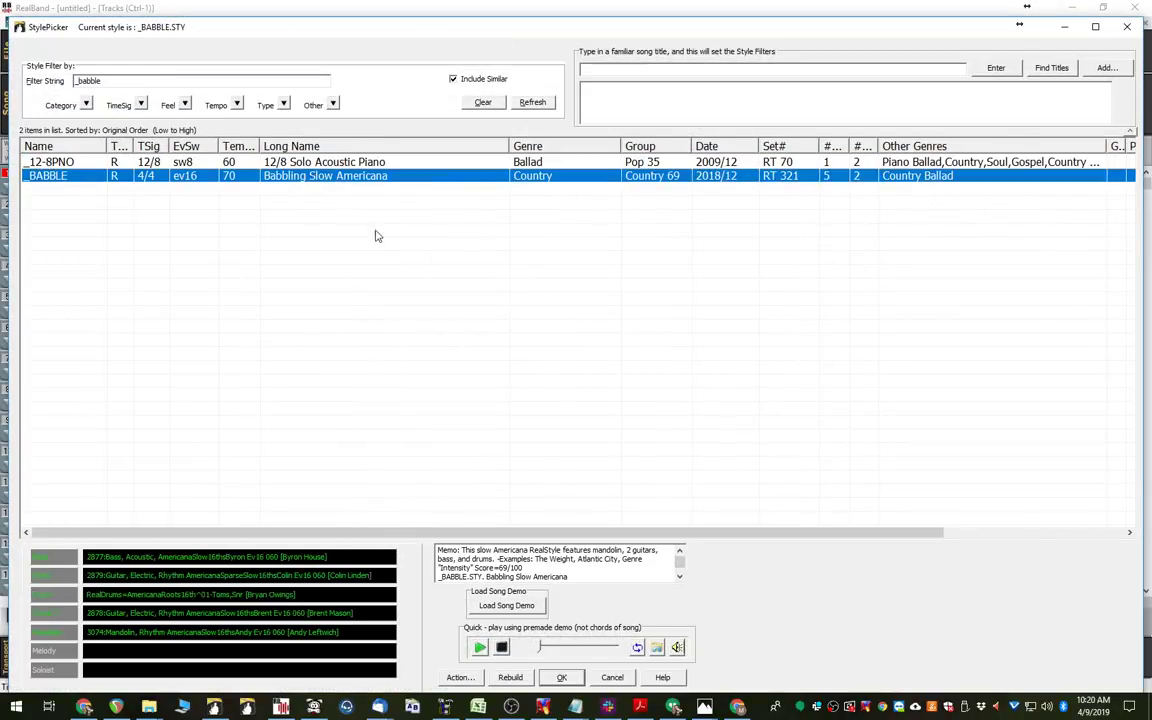
left_click(562, 678)
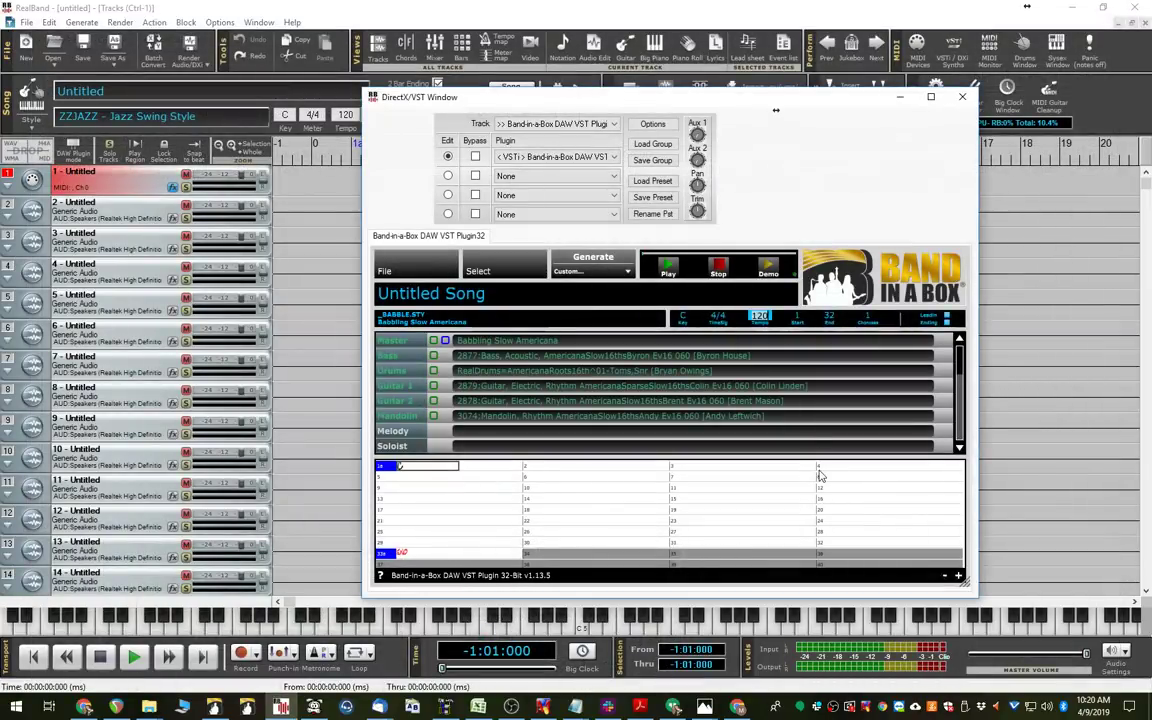
- Set the tempo to 75 in both the plugin and RealBand
type("75")
key("Return")
left_click(345, 115)
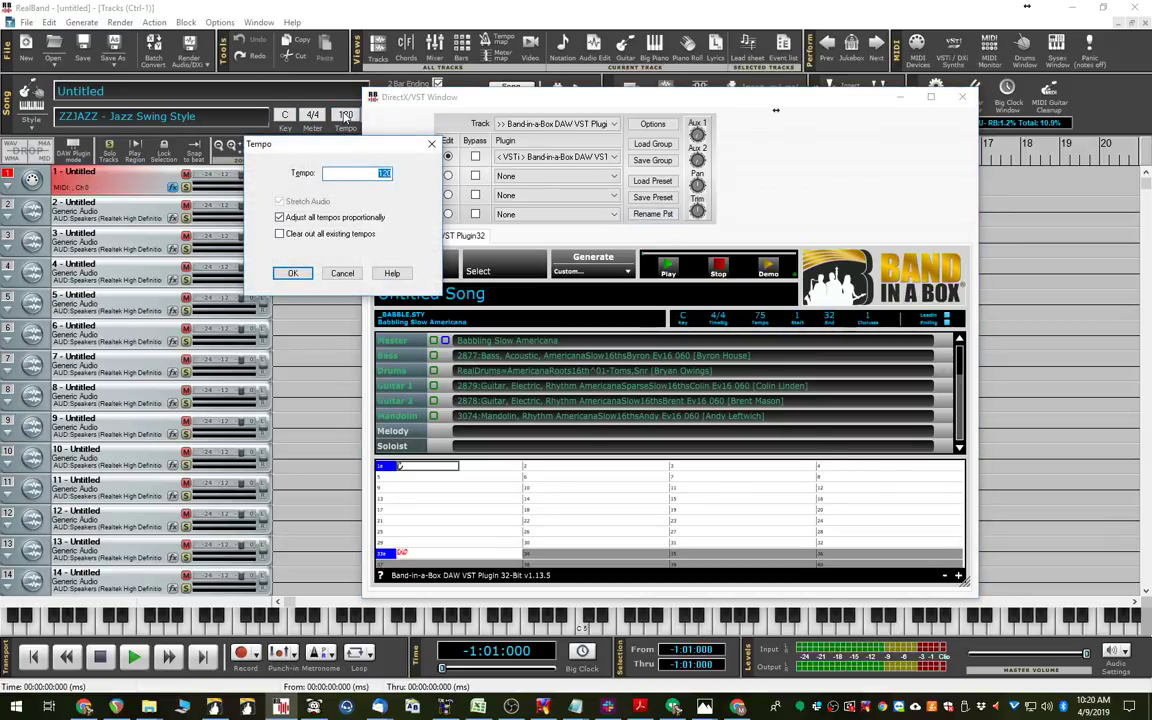
type("75")
key("Return")
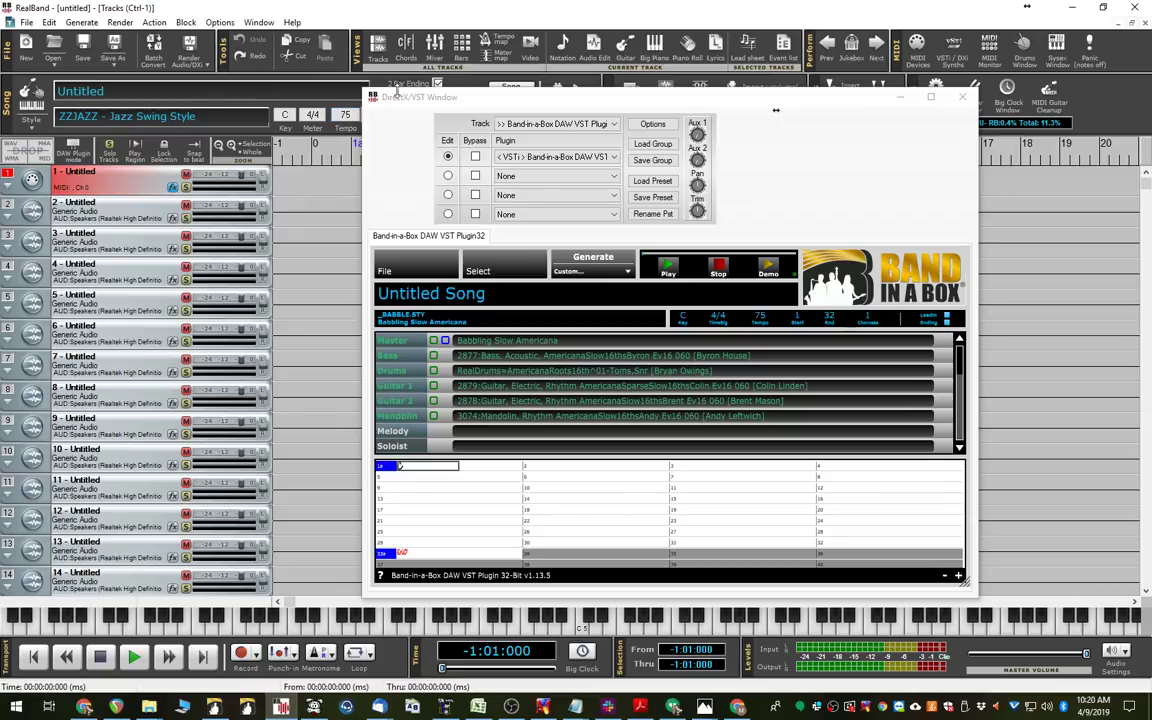
- Enter chords F, Am and G in bars 2–4 of the chord sheet
left_click(441, 467)
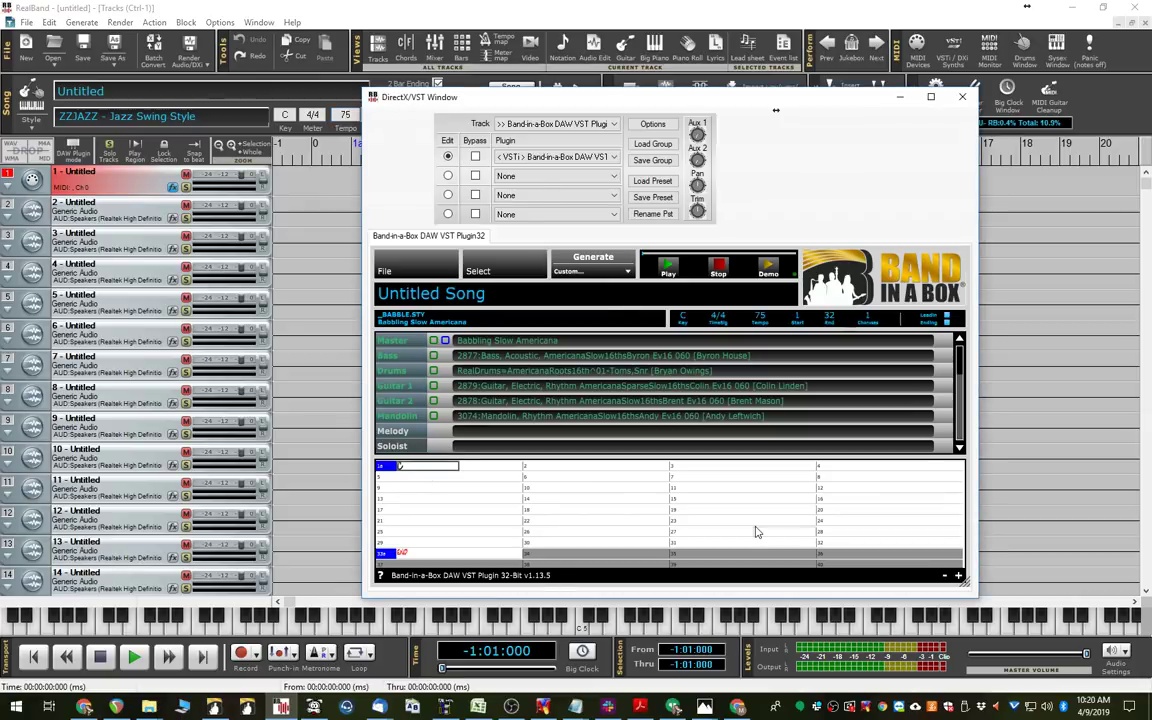
key("Return")
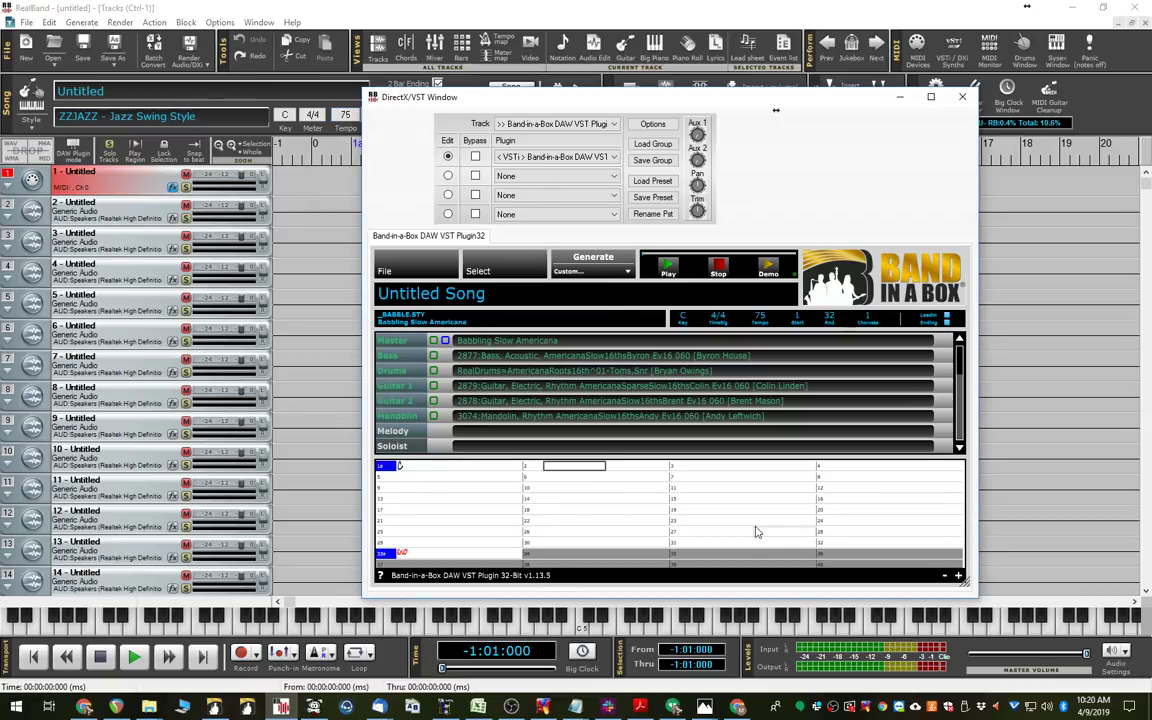
type("E")
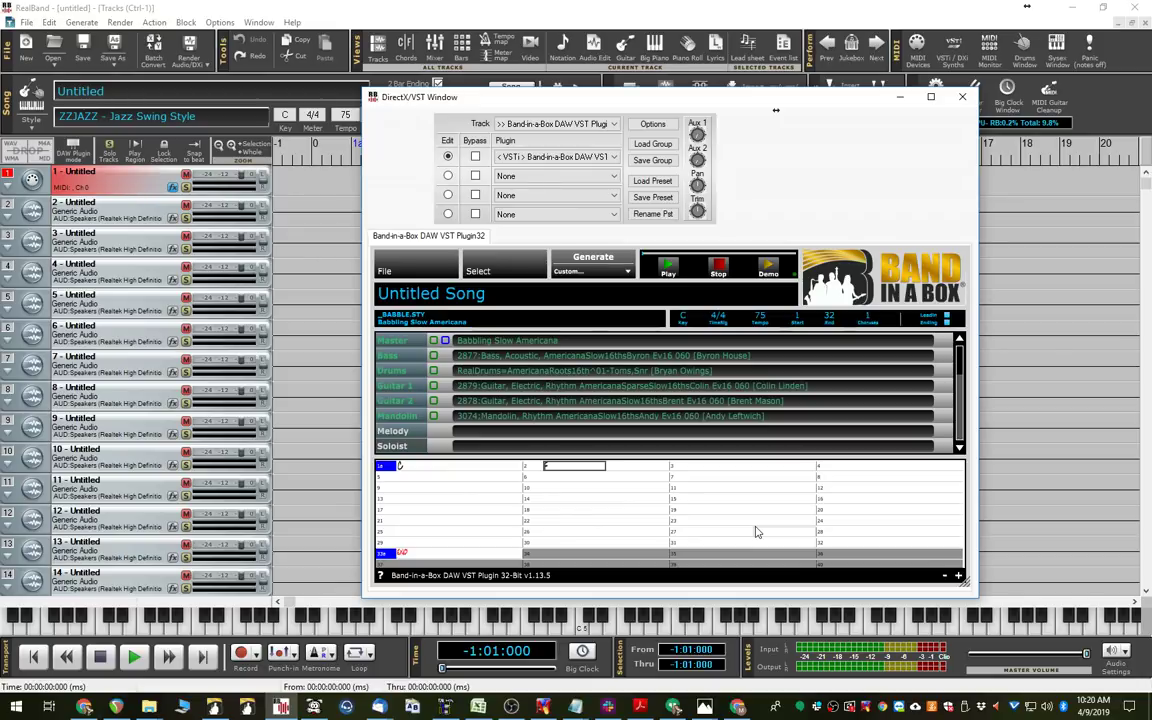
key("Return")
type("Am")
key("Return")
type("G")
key("Return")
- Enter chords C, G, Am and F in bars 5–8, with G on bar 8 beat 3
type("C")
key("Return")
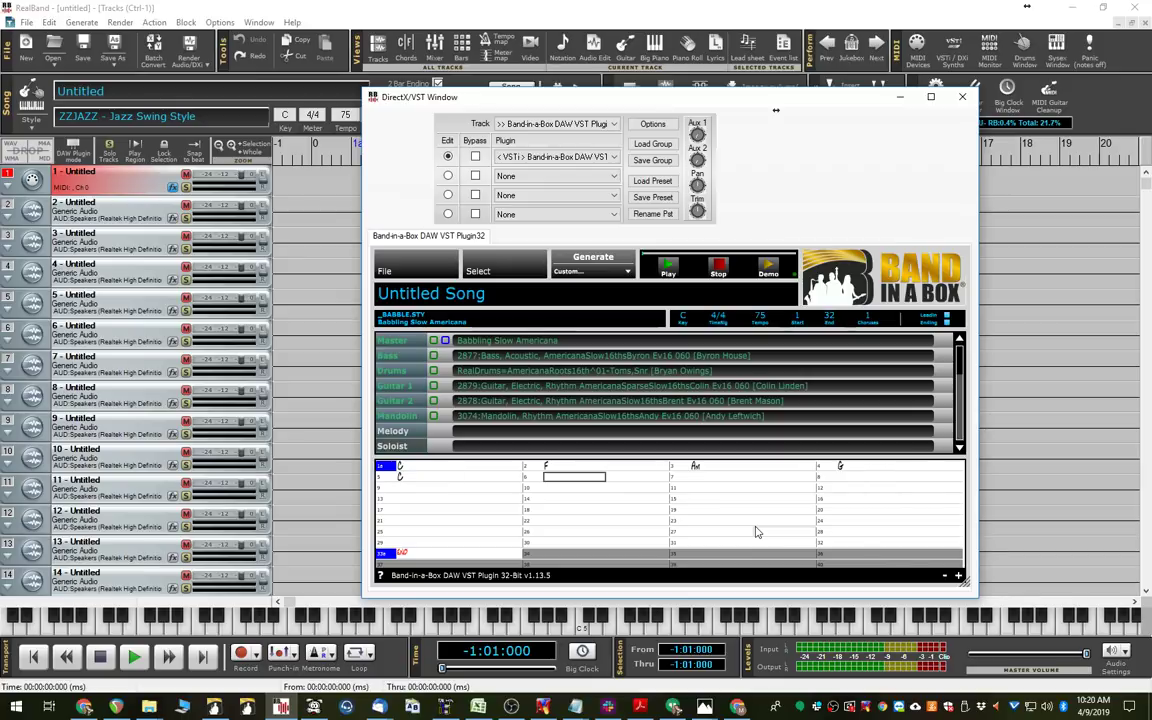
type("G")
key("Return")
type("Am")
key("Return")
type("F")
key("Return")
type("G")
key("Return")
type("C")
key("Return")
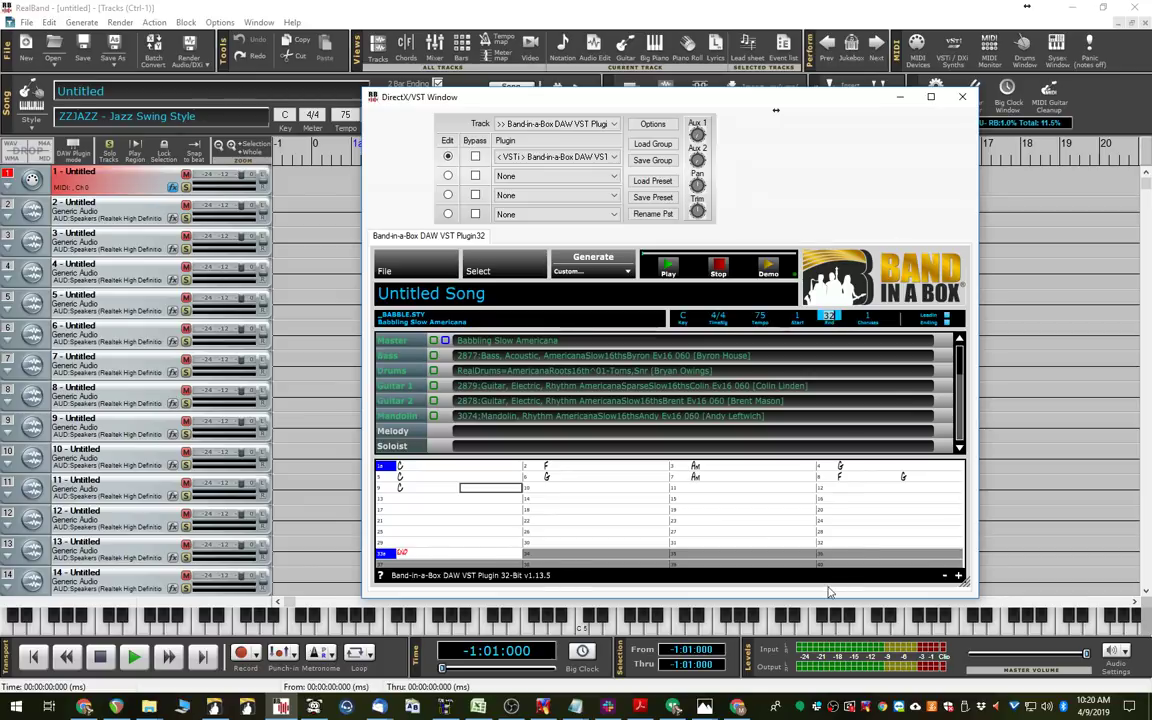
- End the song at bar 8 and select the bar 5 chord cell for editing
key("Return")
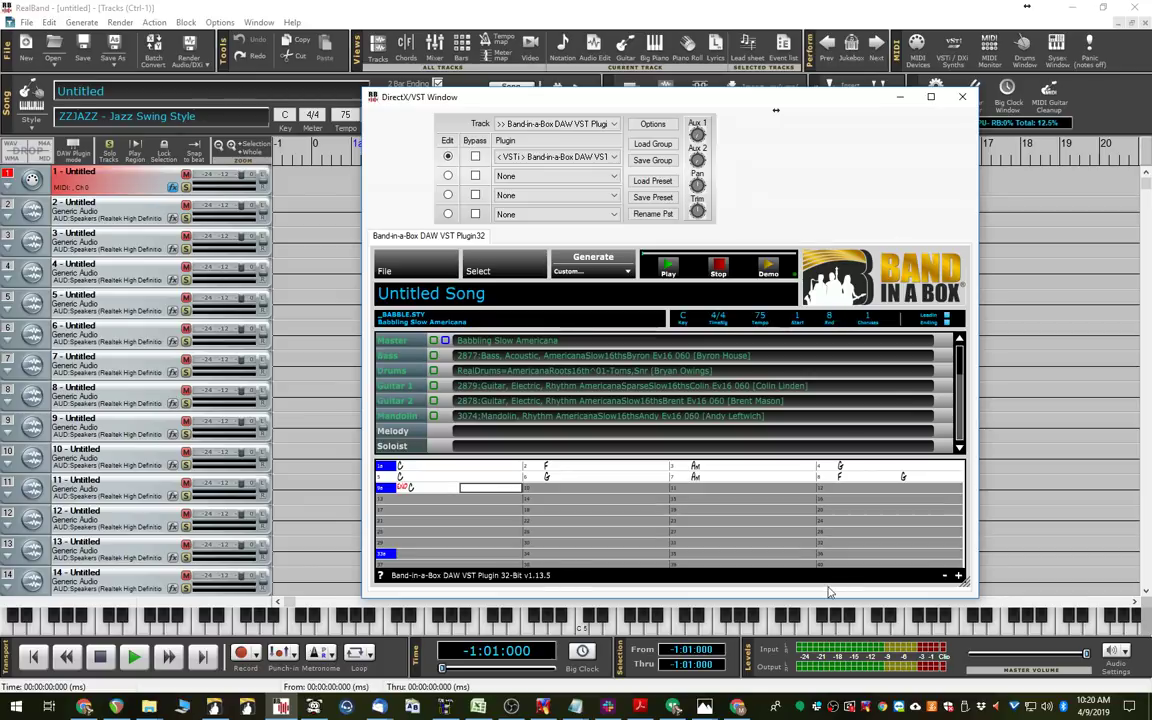
left_click(401, 478)
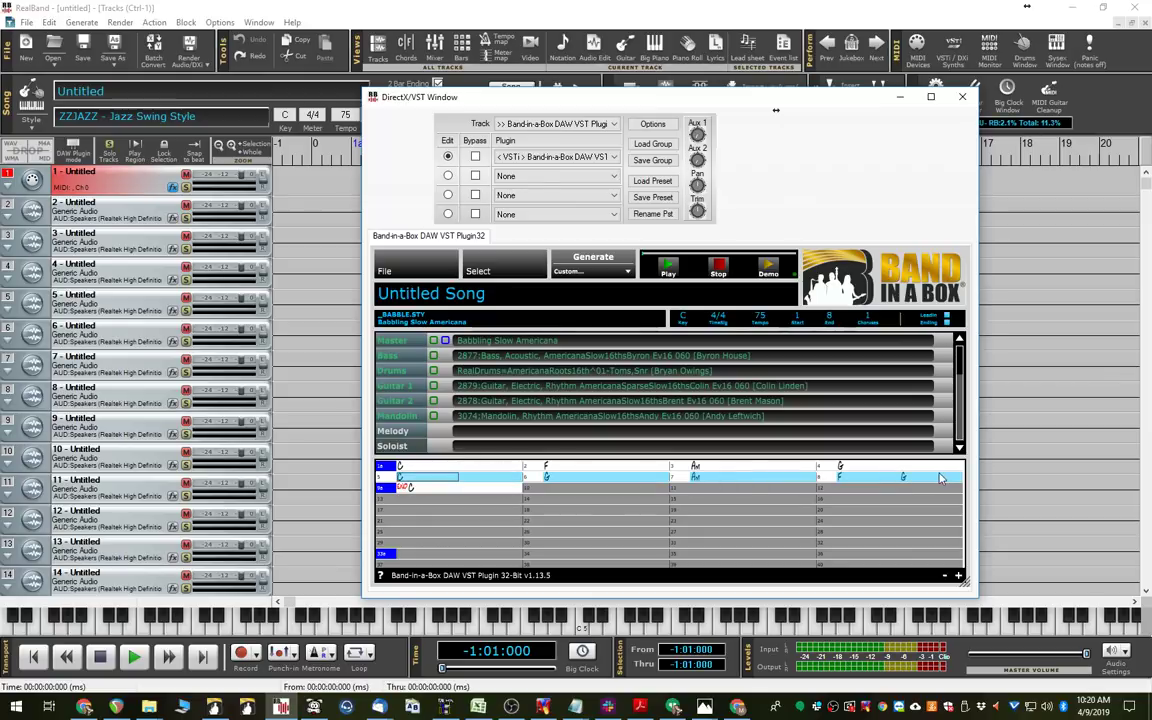
left_click(423, 481)
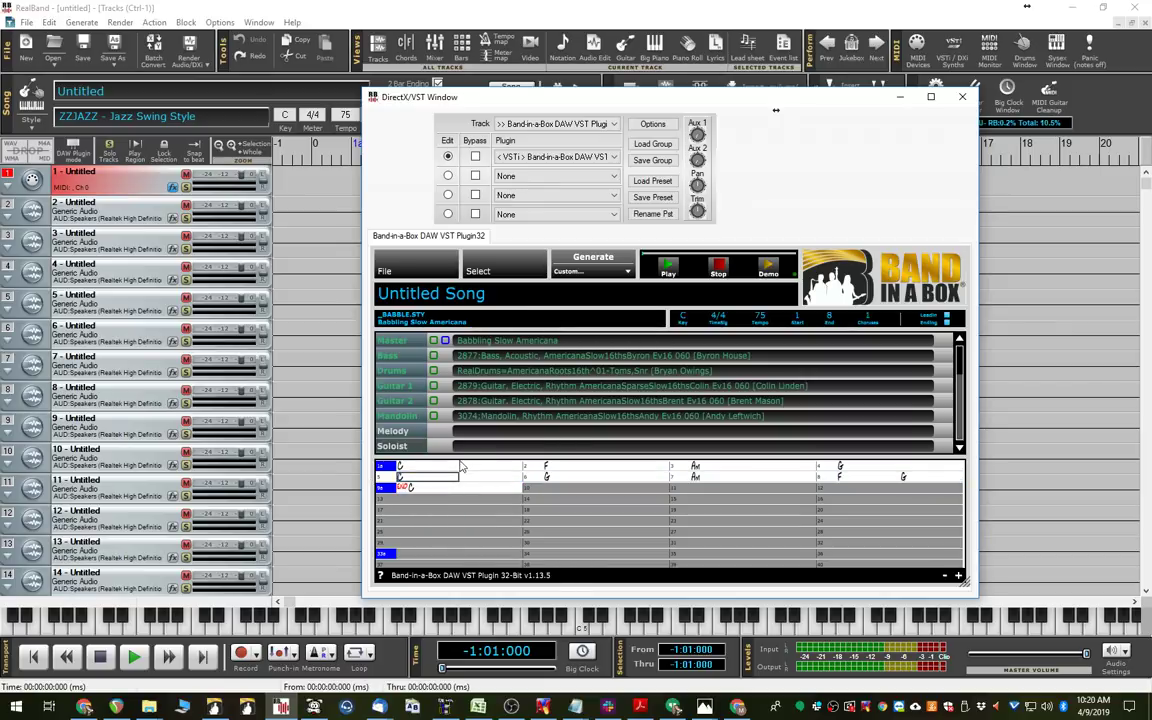
- Generate the backing and drag the Master row into RealBand tracks 2–6
left_click(603, 259)
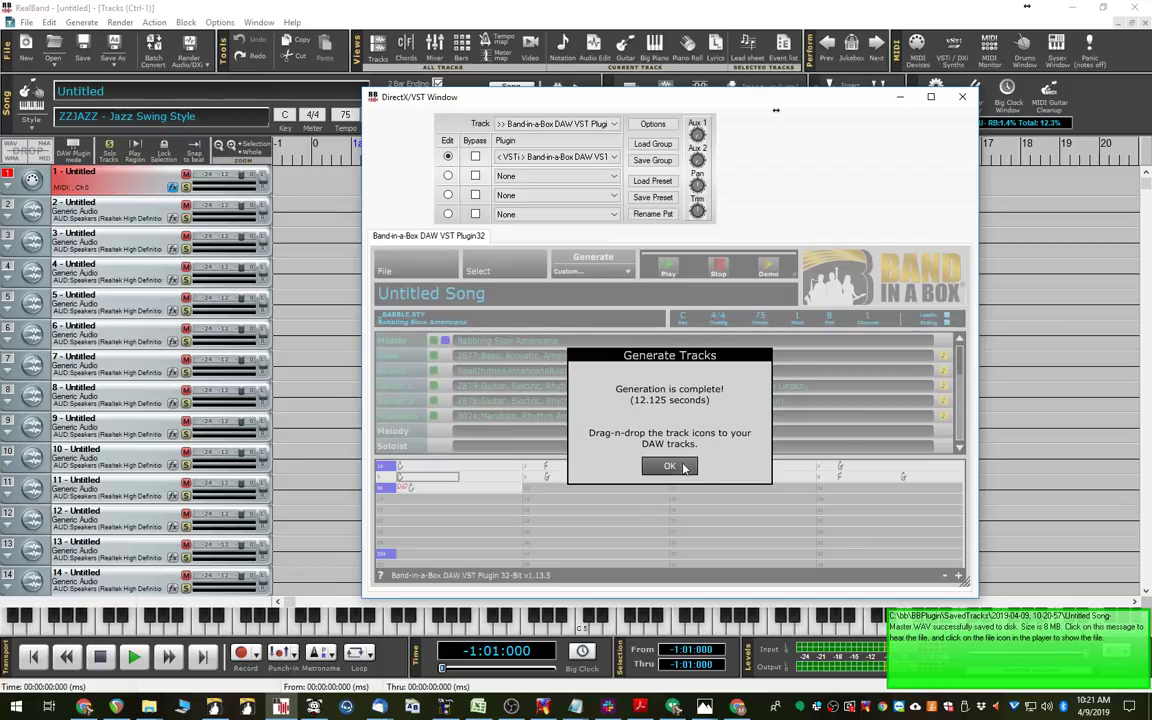
left_click(688, 465)
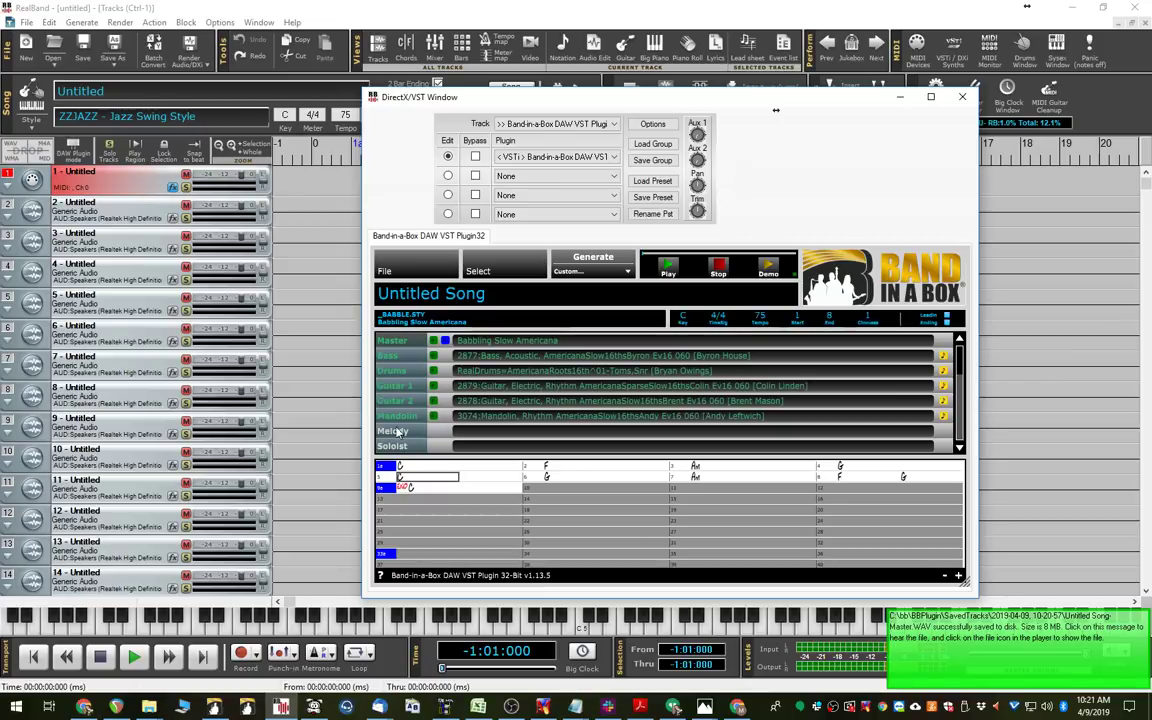
left_click_drag(633, 107, 779, 74)
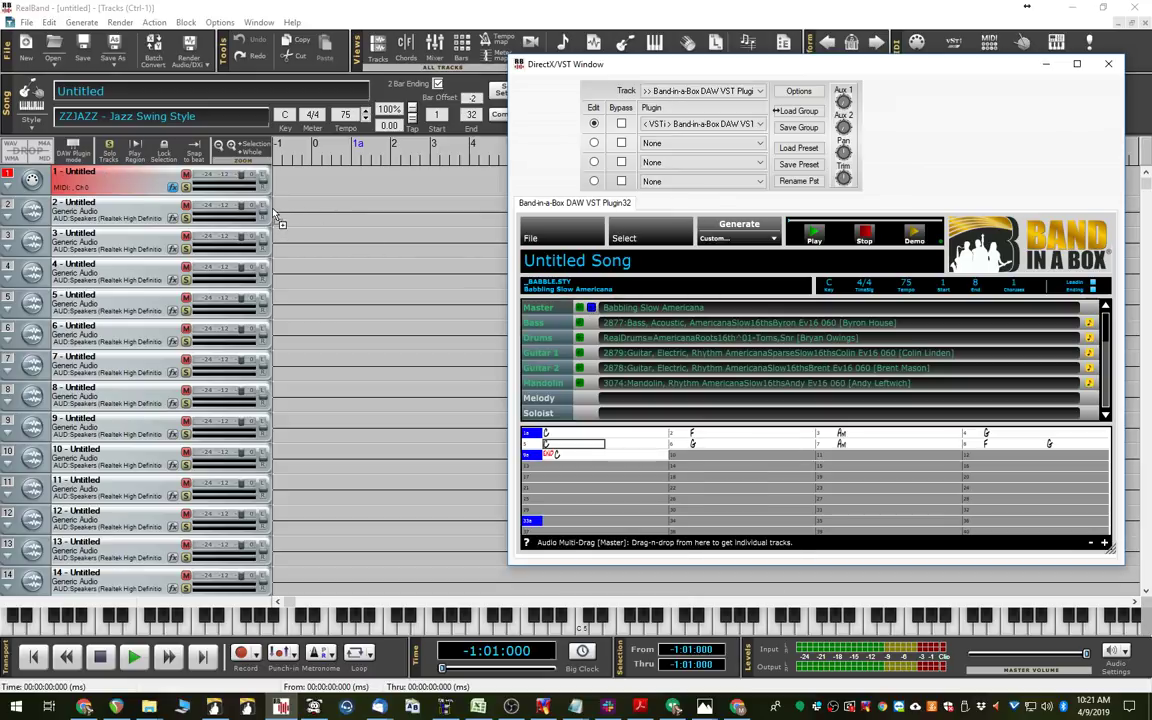
left_click_drag(275, 213, 277, 215)
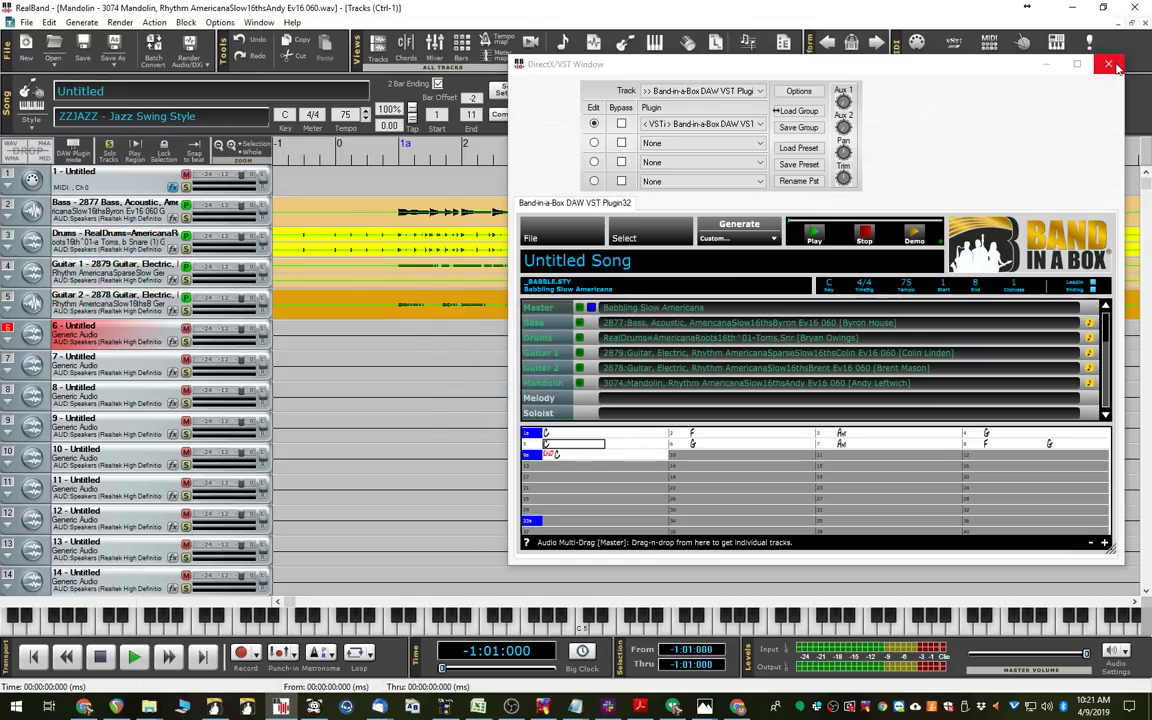
left_click_drag(588, 66, 1032, 86)
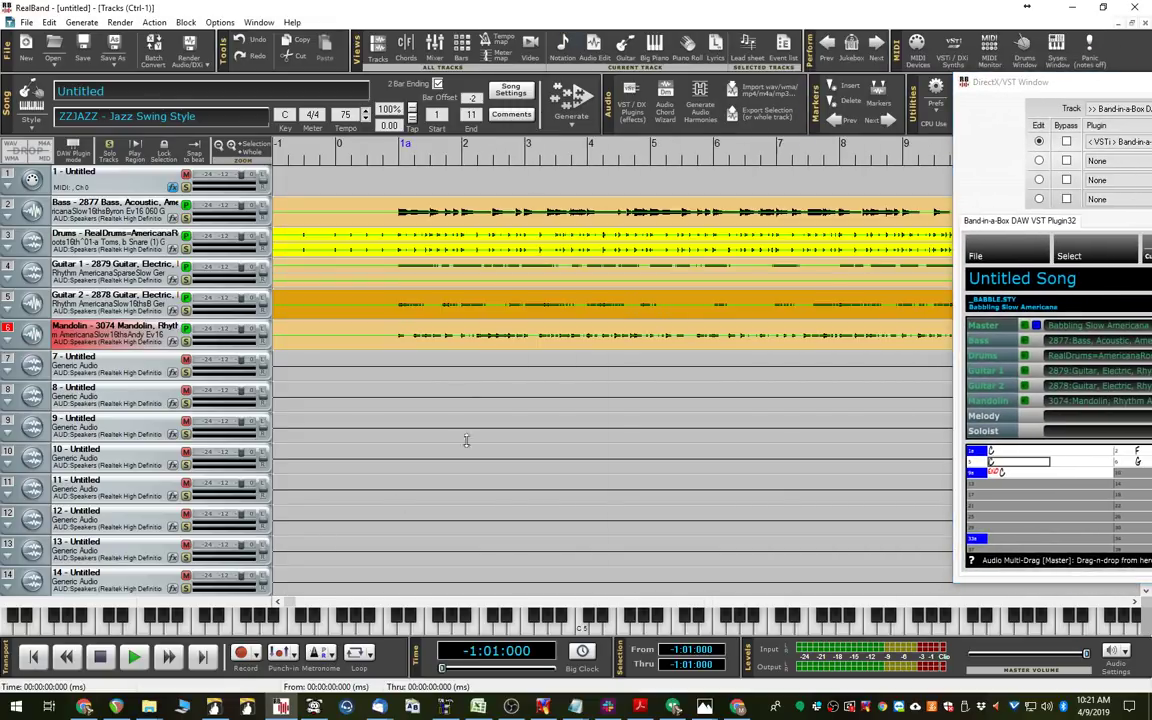
- Select empty track 7, play the backing, and select bars 5–8 in the chord sheet
left_click(380, 366)
key("space")
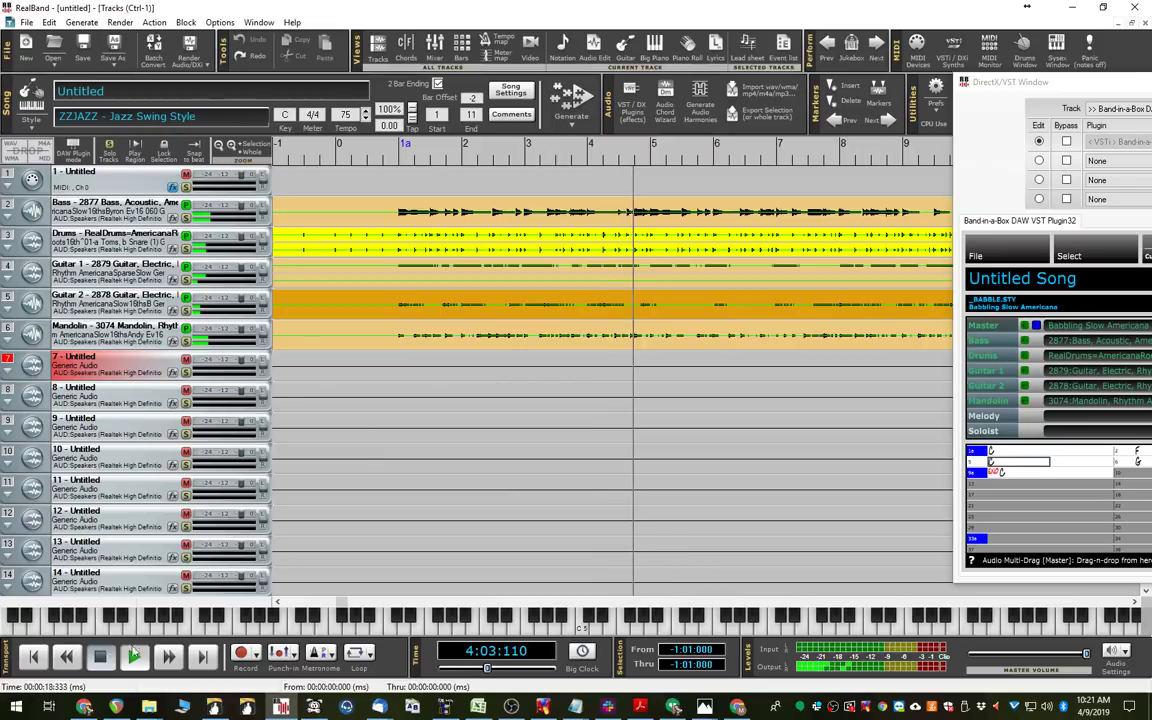
left_click_drag(1093, 105, 530, 109)
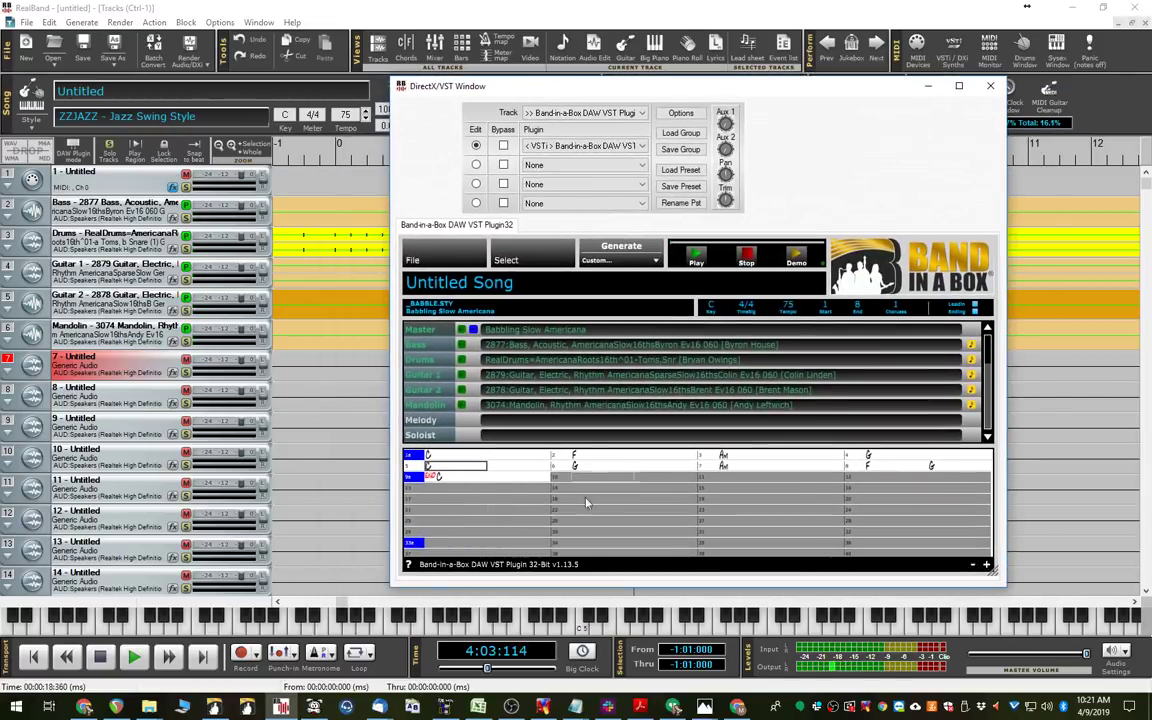
left_click_drag(432, 467, 912, 466)
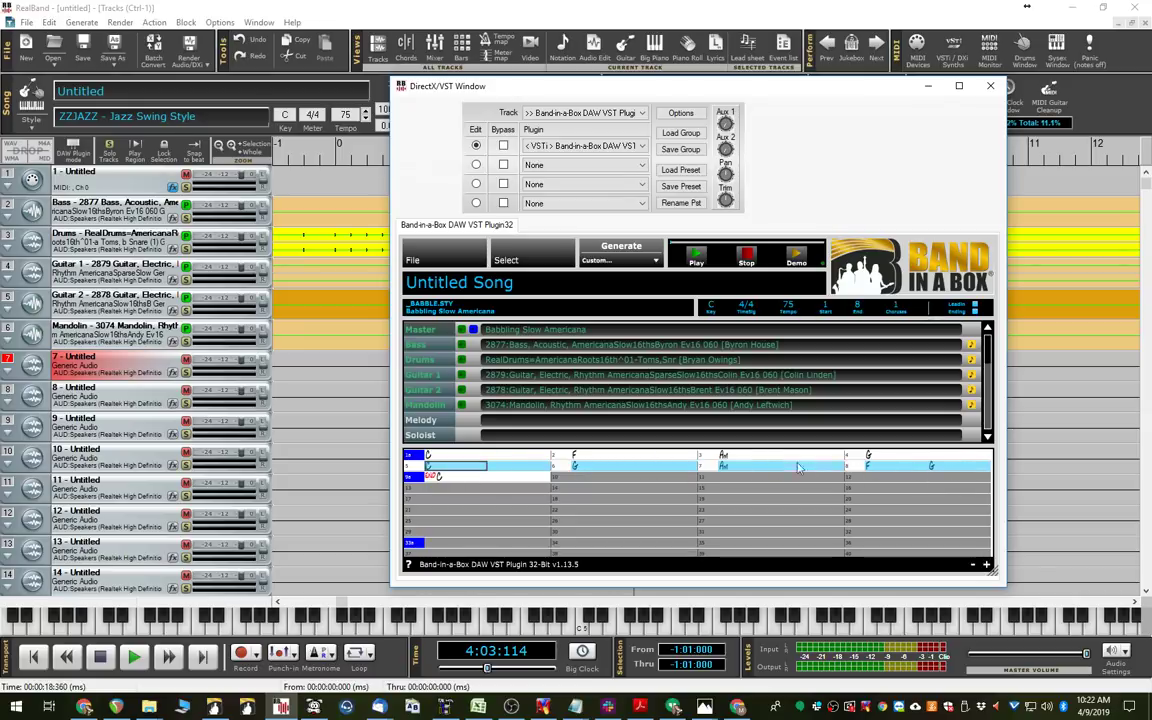
- Open the Select a MultiRiff RealTracks dialog and enlarge its list
left_click(515, 264)
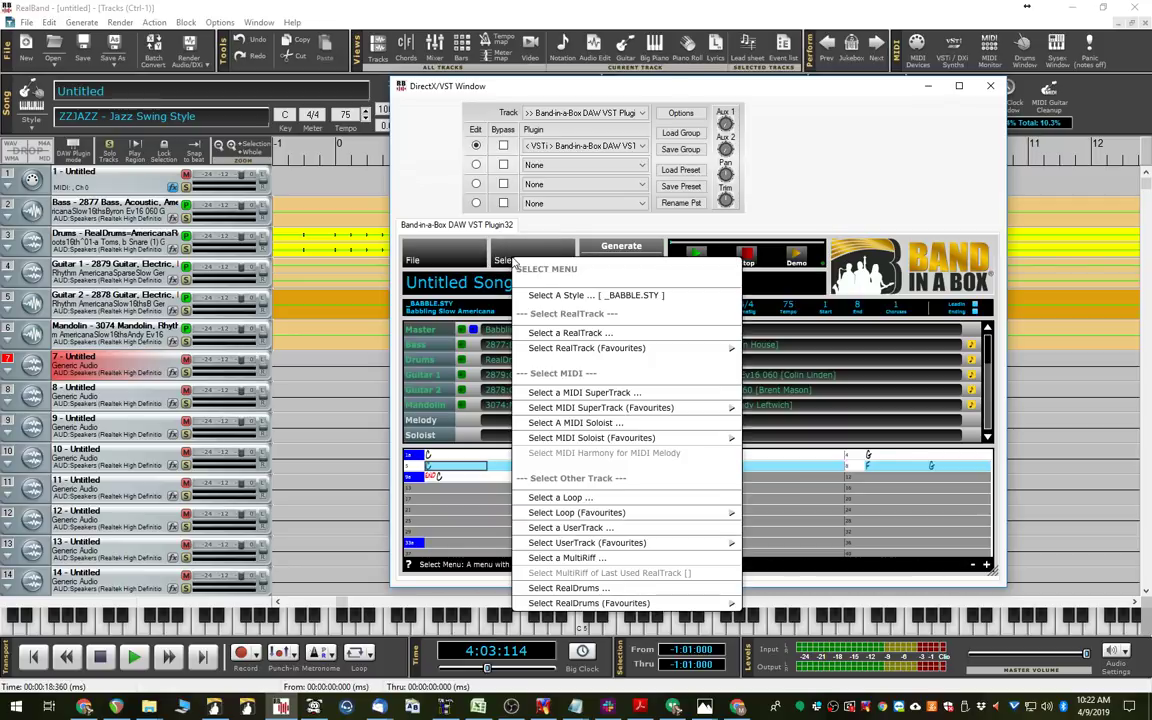
left_click(608, 561)
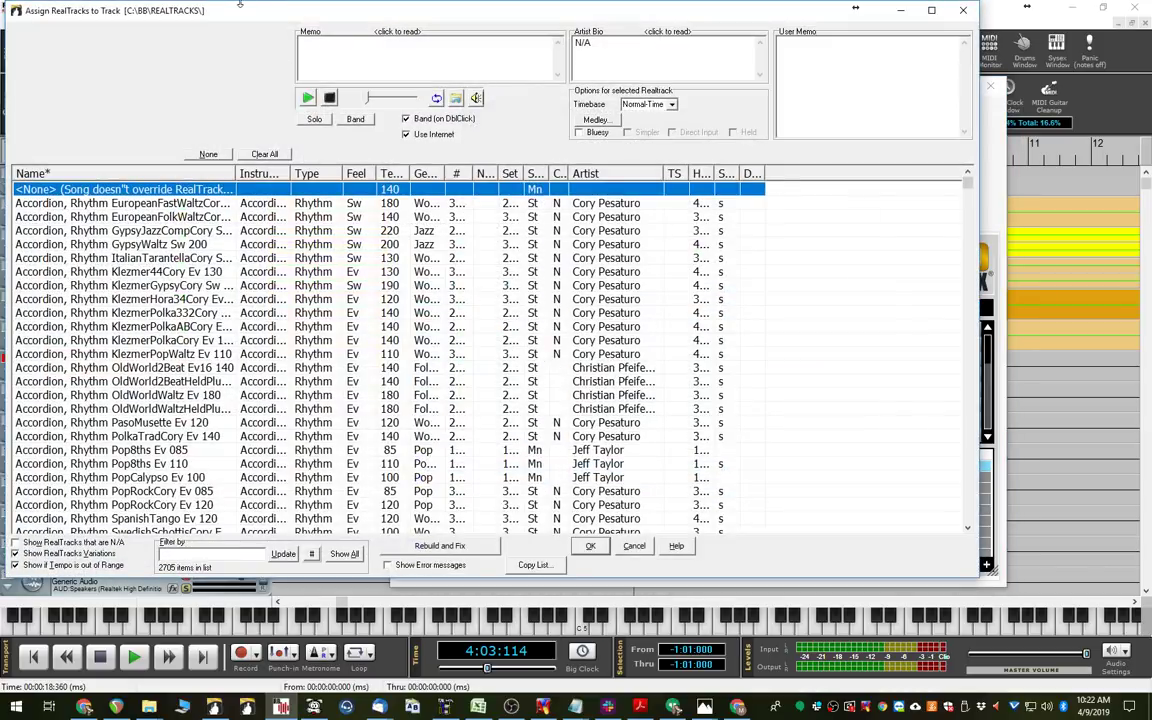
left_click_drag(246, 11, 282, 36)
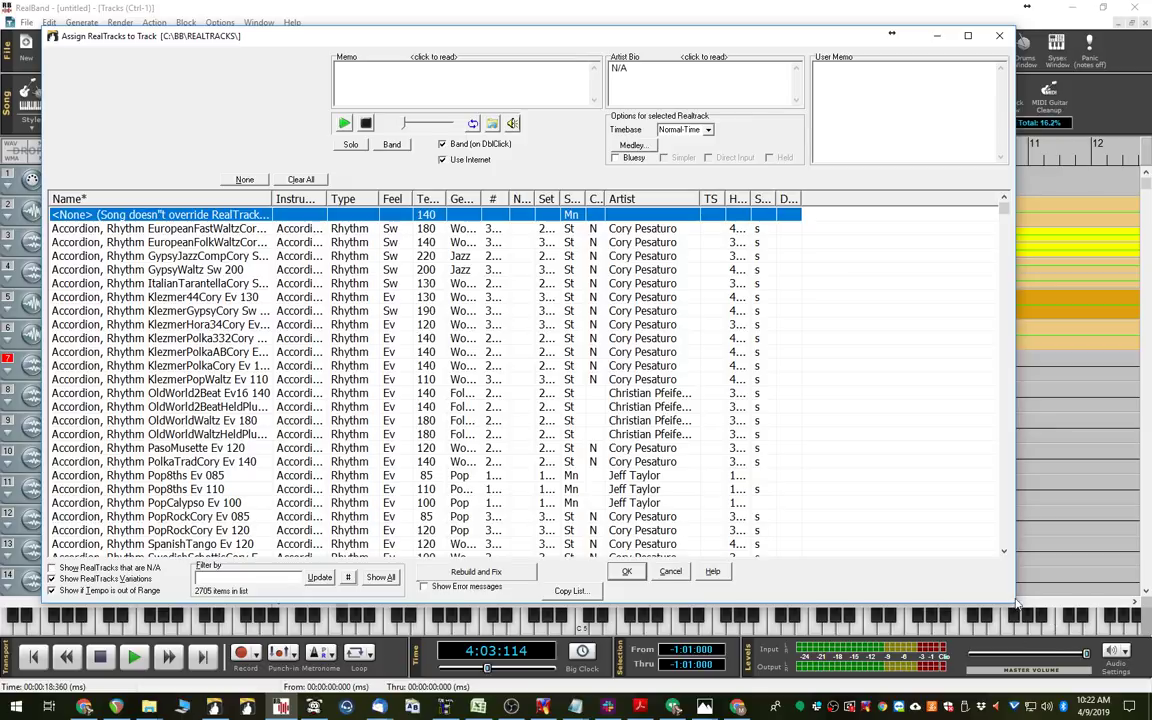
left_click_drag(1012, 601, 1058, 631)
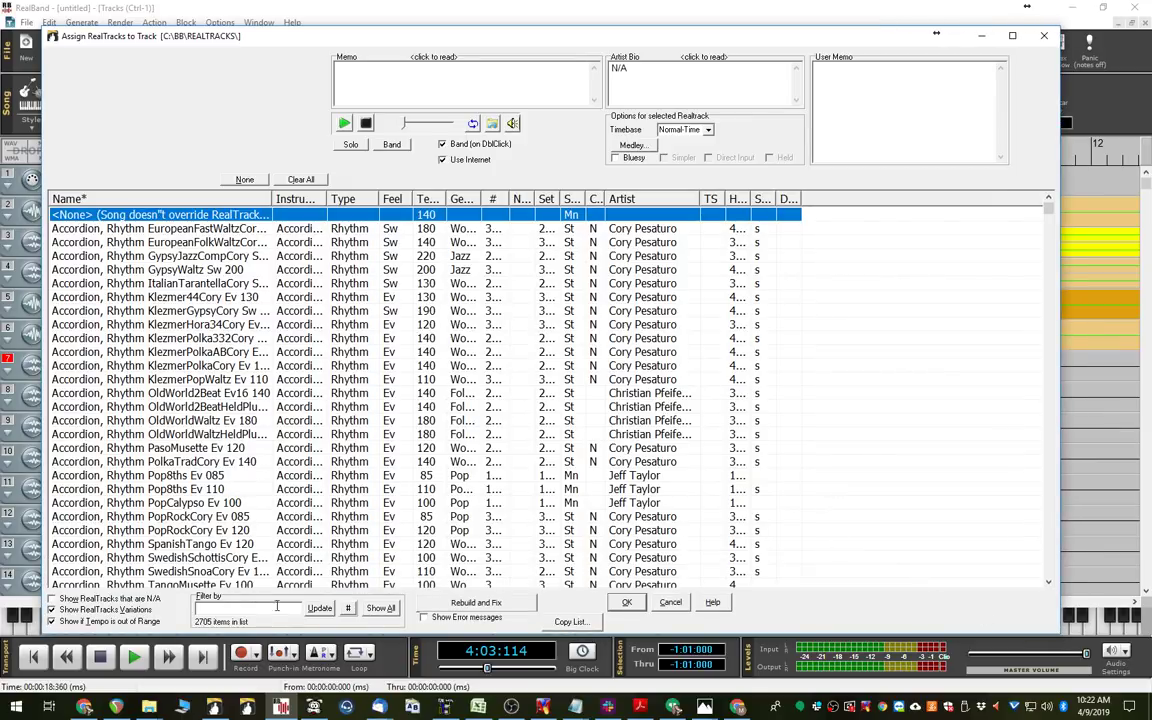
- Filter the RealTracks list to Brent Mason, Soloist type, and Even (16ths or 8ths) feel
left_click(348, 609)
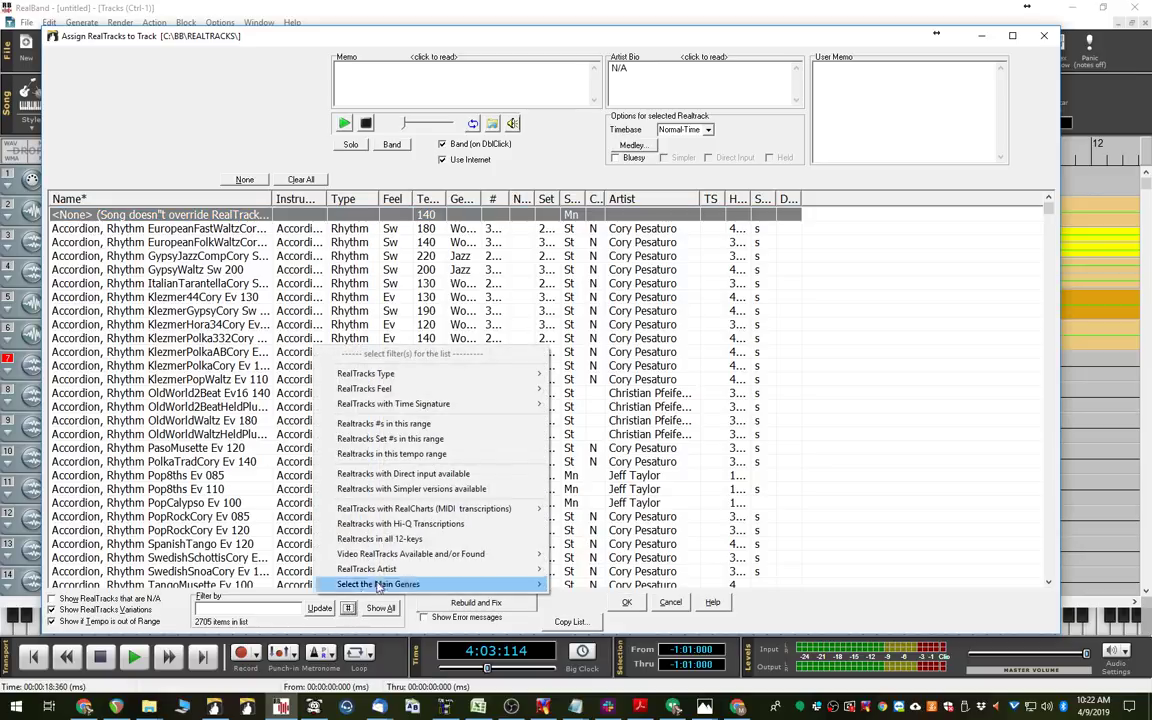
mouse_move(380, 568)
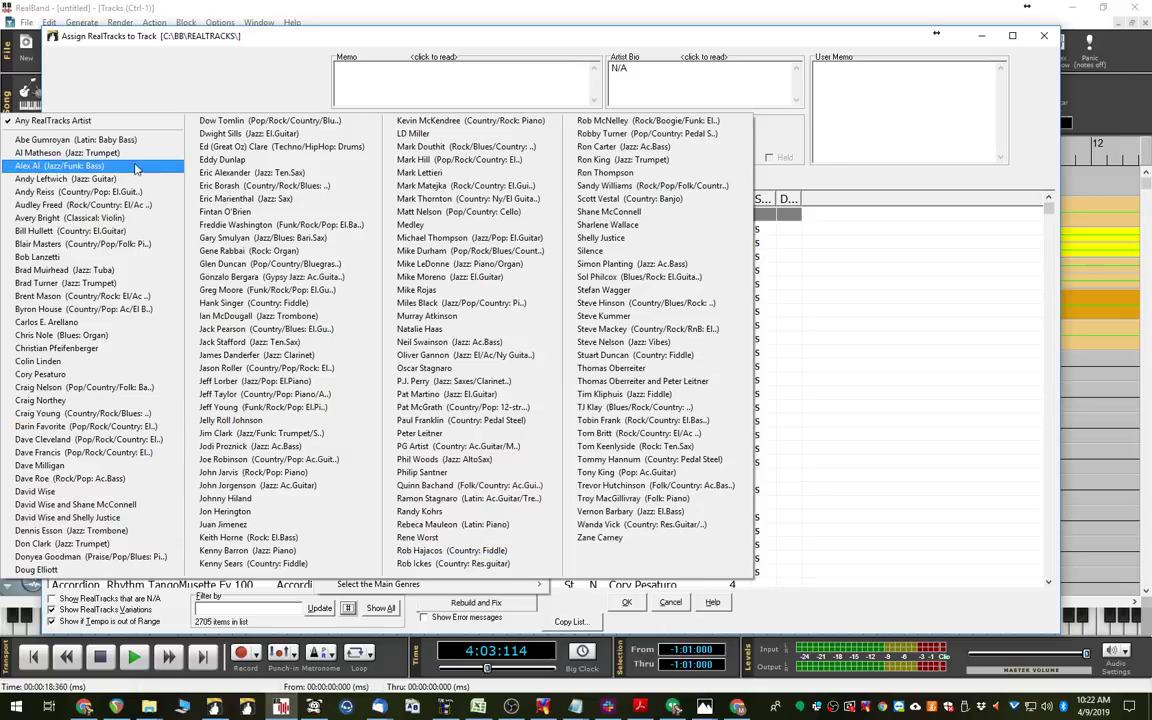
left_click(146, 298)
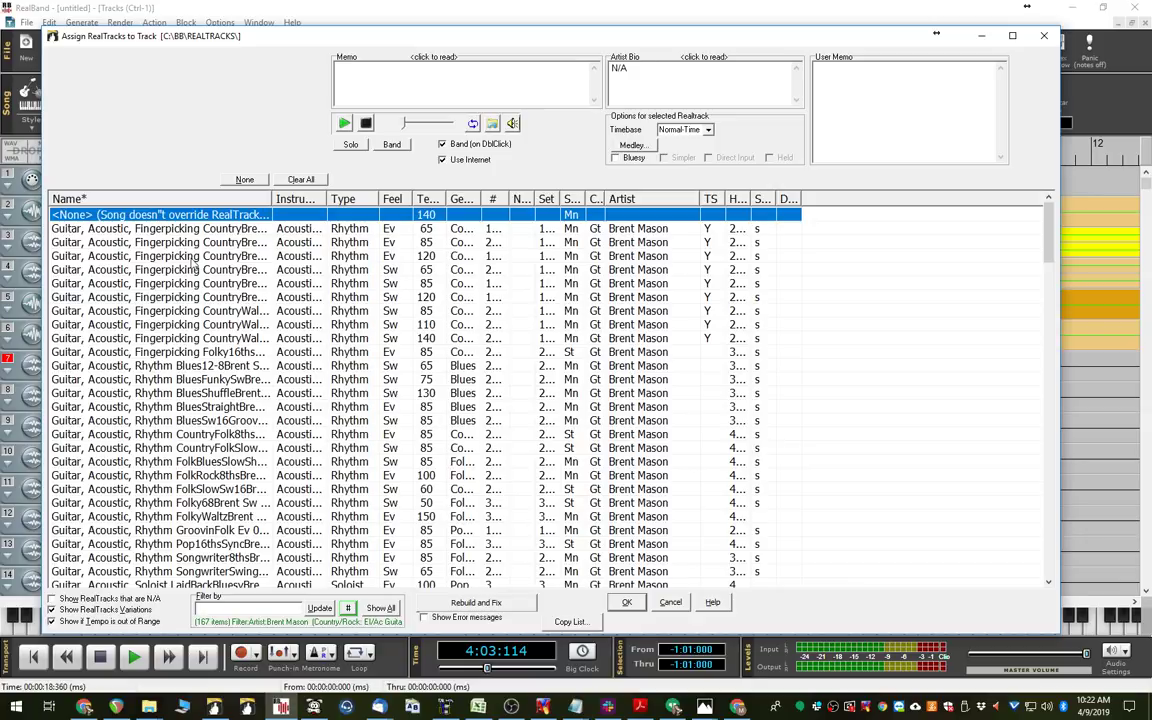
left_click(348, 609)
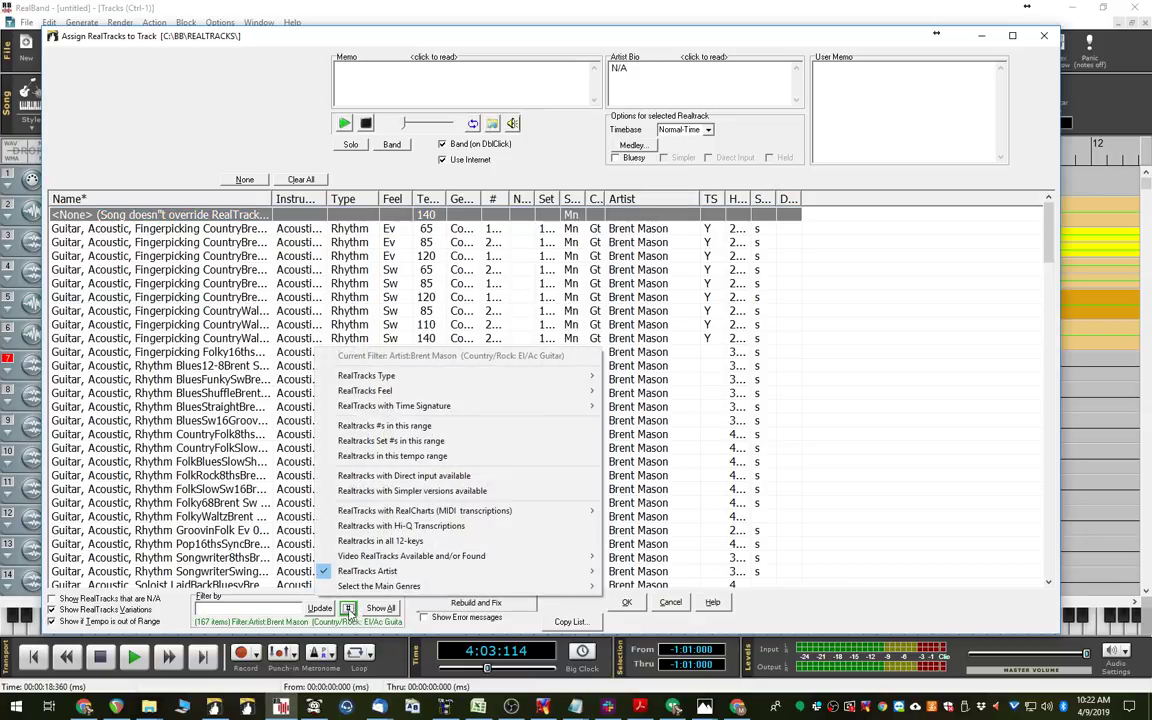
mouse_move(575, 377)
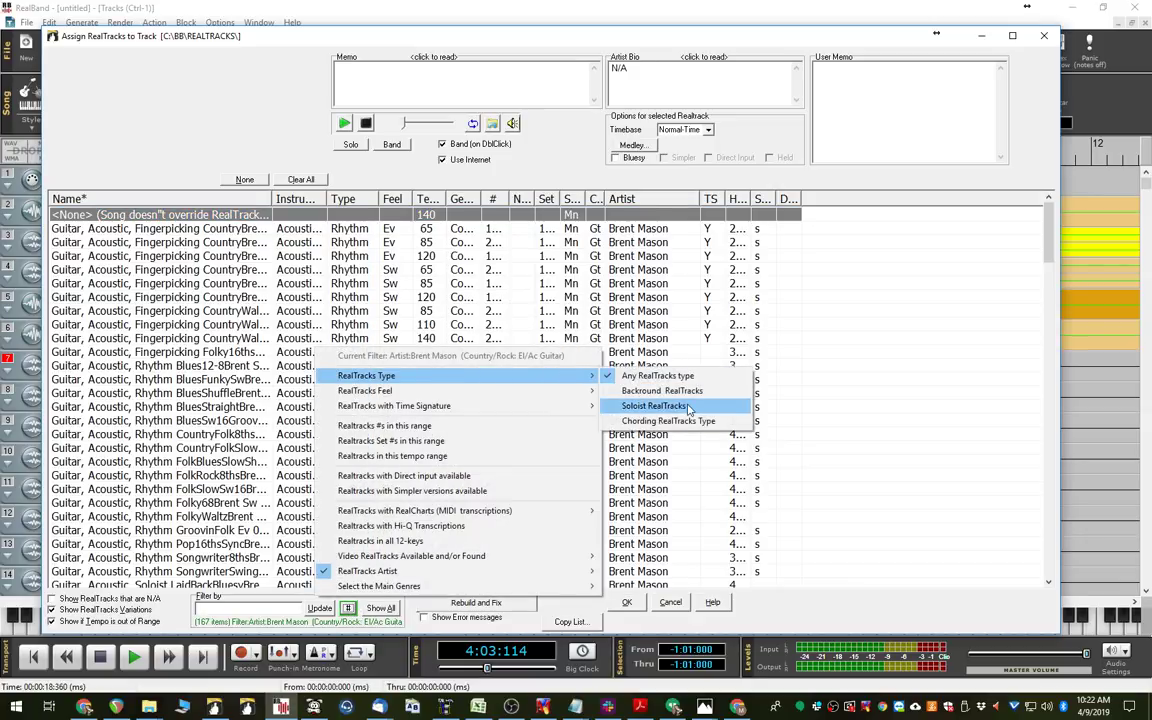
left_click(660, 405)
left_click(350, 608)
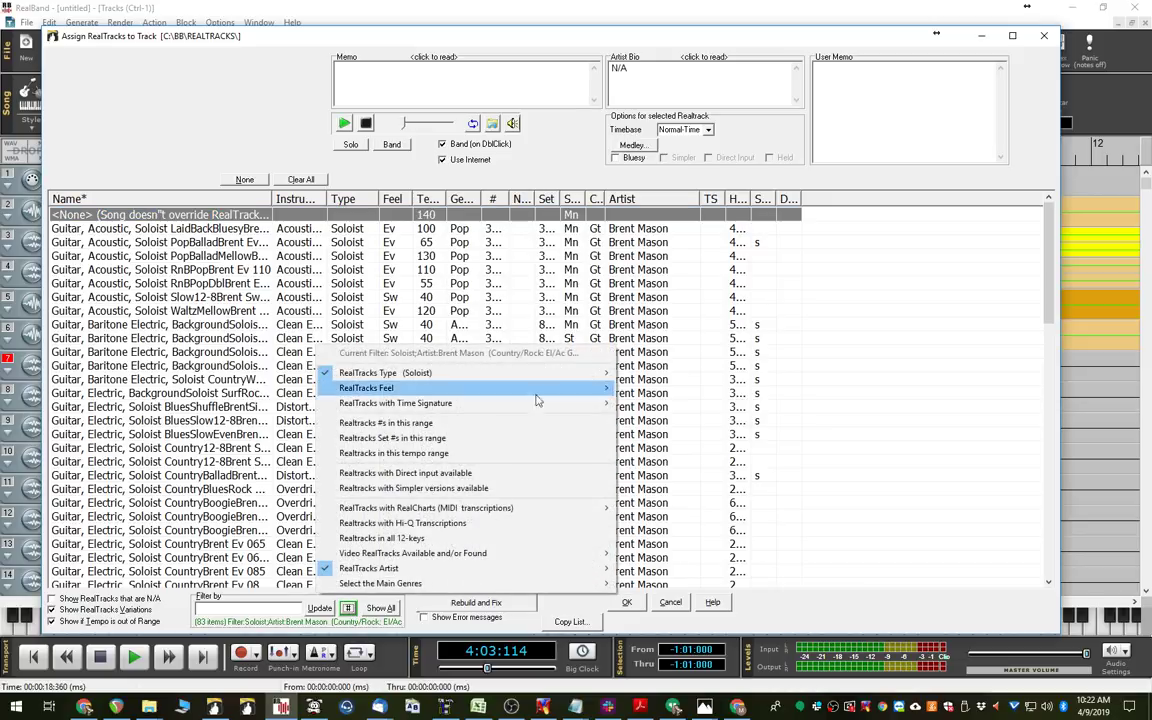
mouse_move(592, 391)
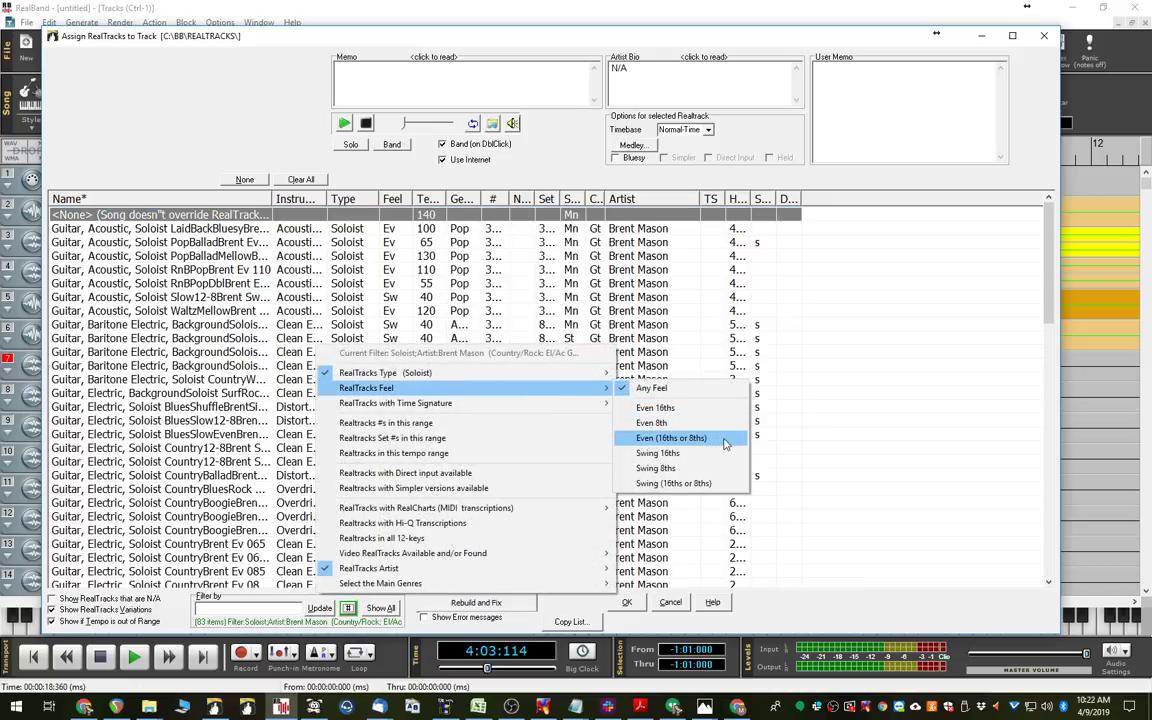
left_click(671, 438)
left_click(347, 608)
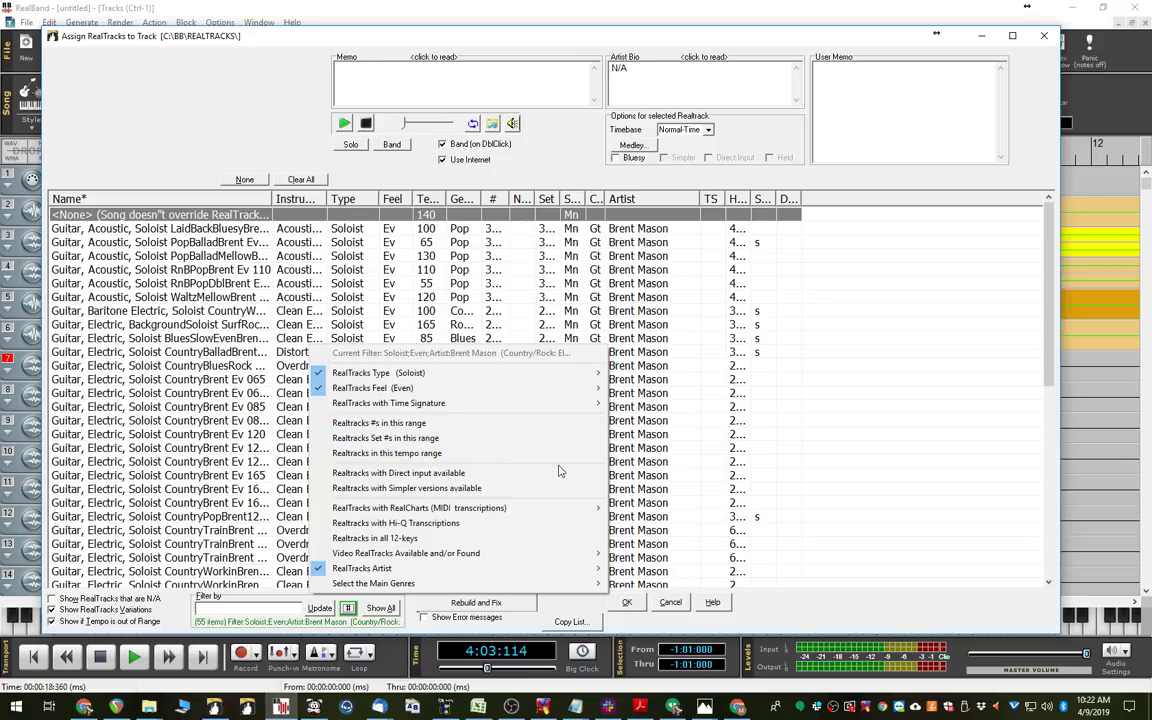
- Restrict the soloist list to RealTracks in the 60–85 tempo range
mouse_move(493, 560)
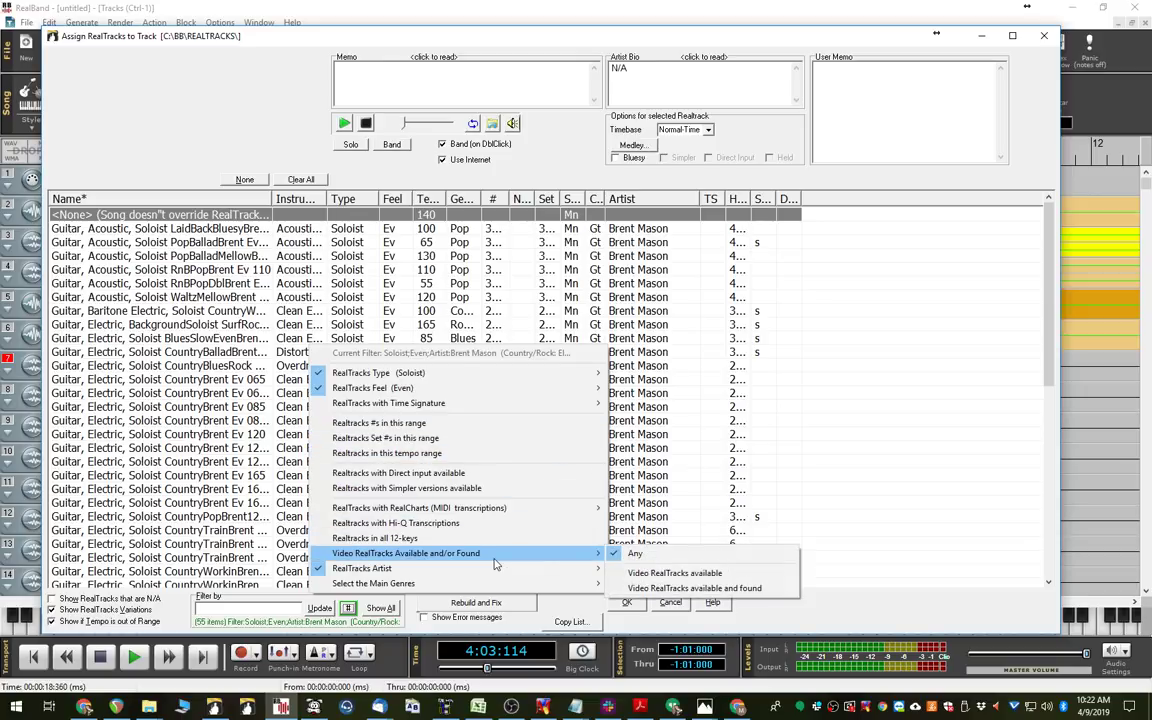
left_click(514, 454)
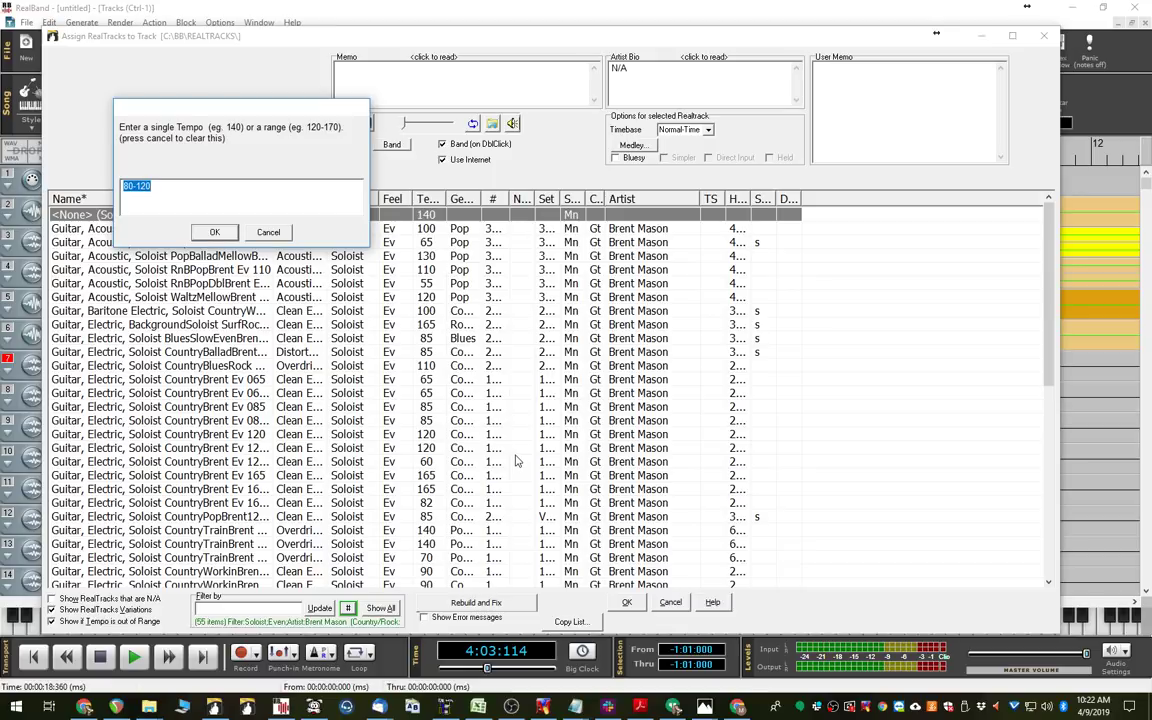
type("60-85")
left_click(214, 233)
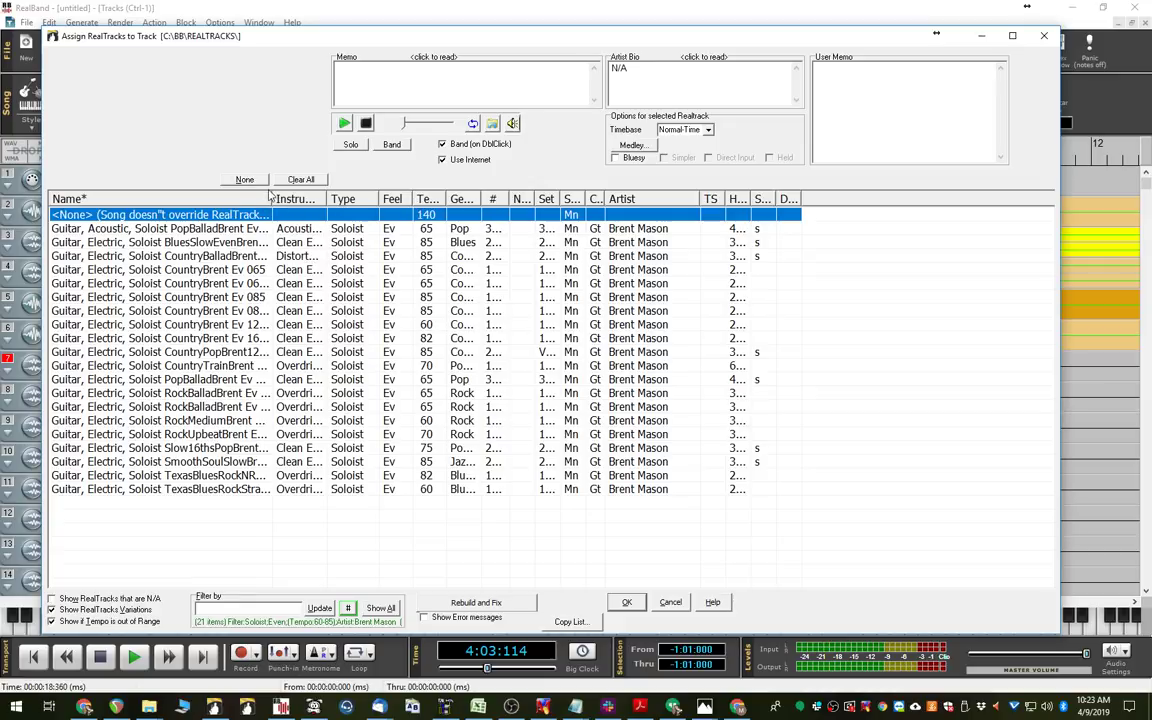
- Assign Guitar, Acoustic, Soloist PopBalladBrent Ev 065 to all MultiRiff slots
left_click_drag(318, 194, 415, 194)
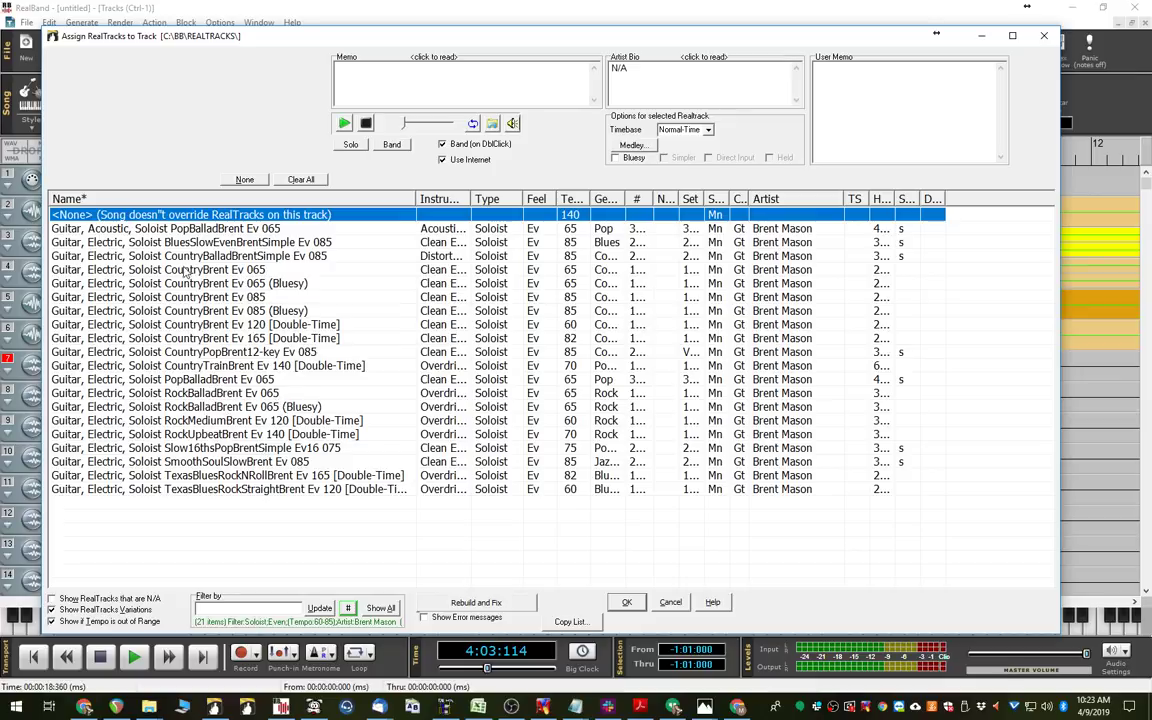
left_click(174, 229)
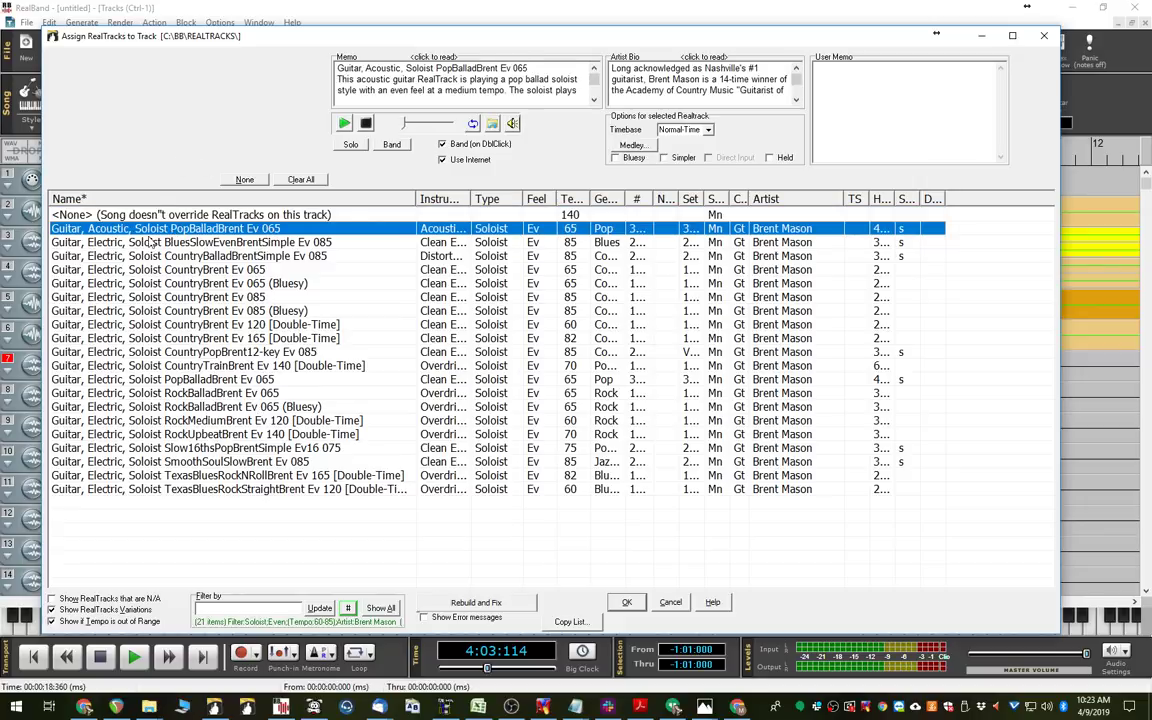
left_click(636, 604)
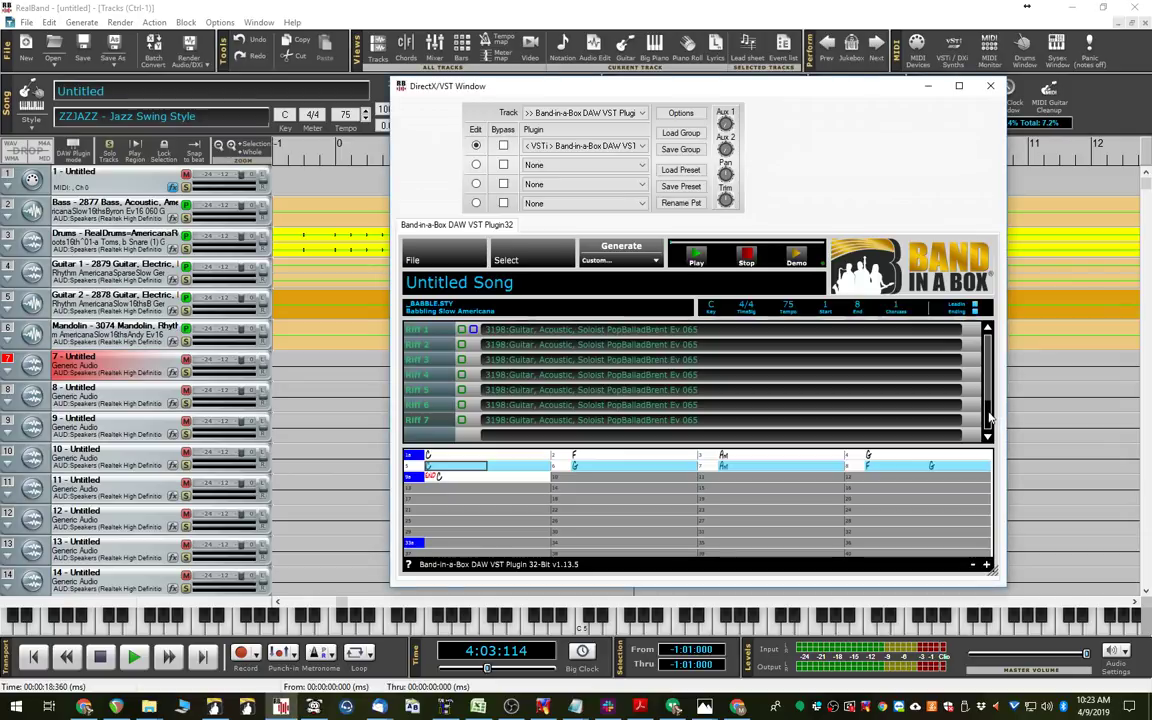
left_click_drag(990, 418, 985, 328)
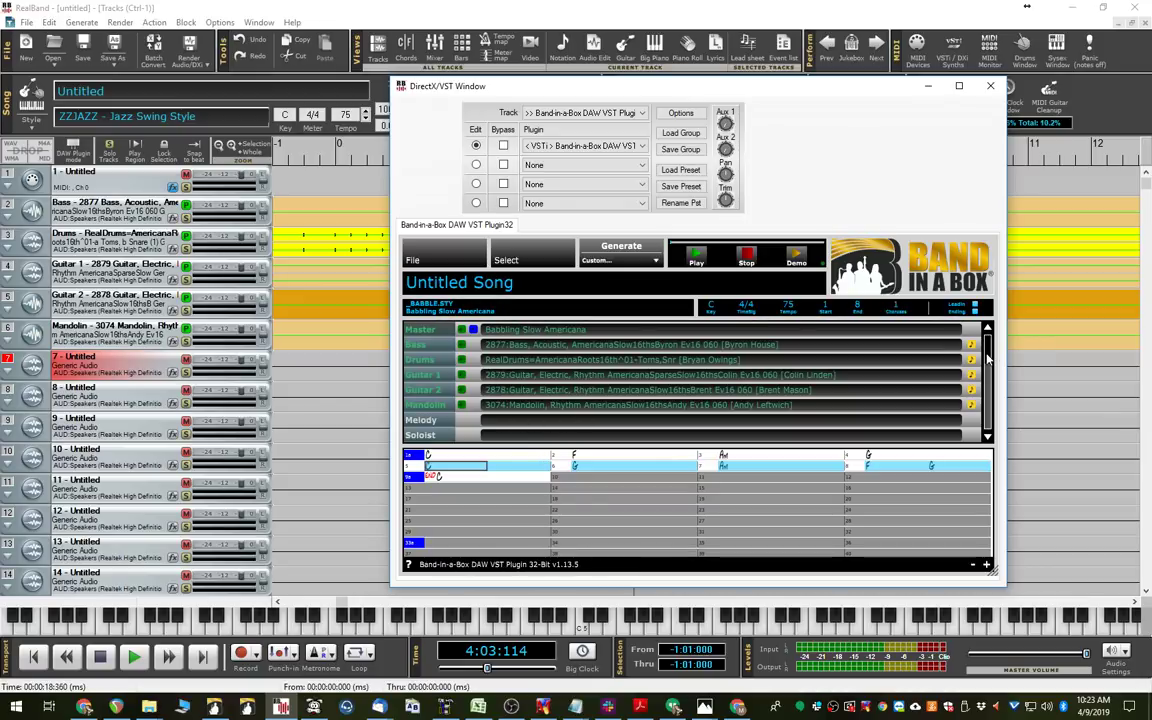
scroll(987, 357, "down", 3)
scroll(882, 404, "up", 5)
left_click_drag(988, 352, 990, 390)
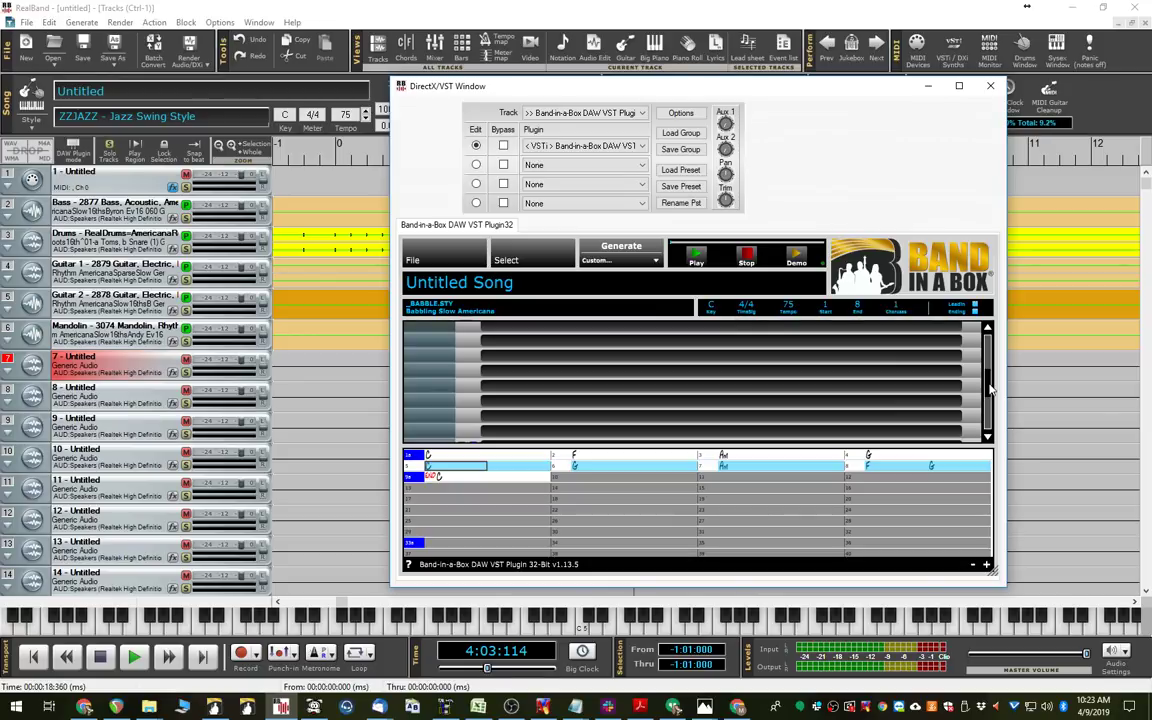
left_click_drag(990, 390, 993, 430)
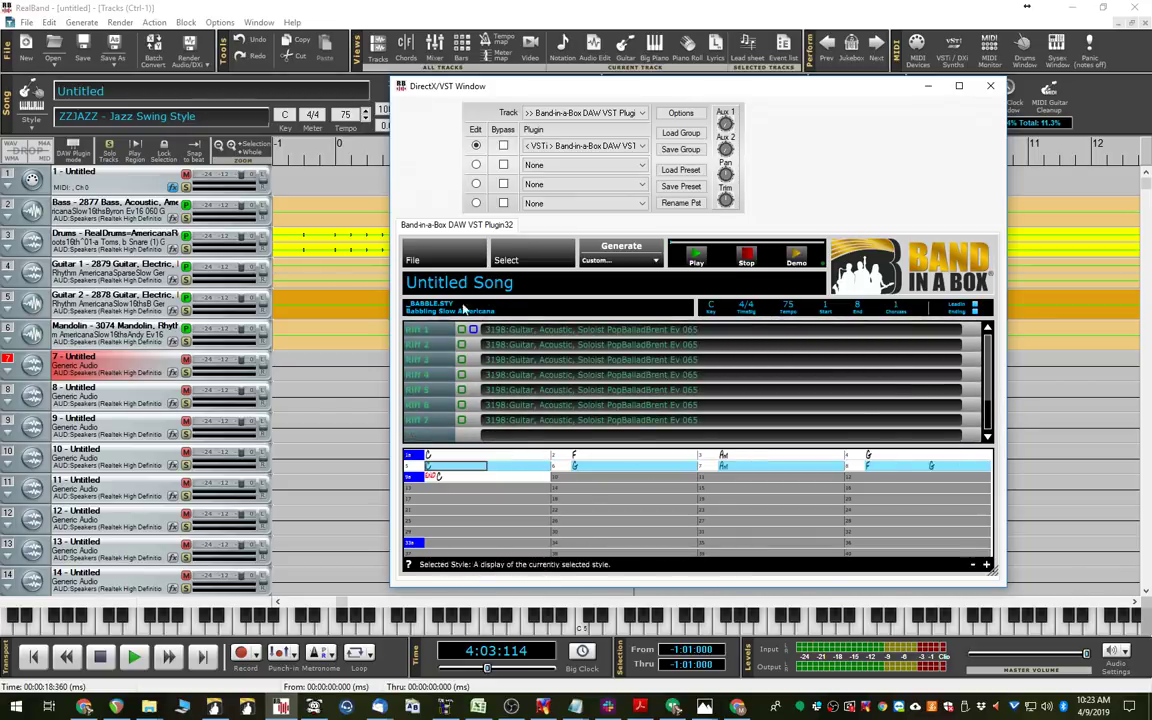
- Generate PopBalladBrent riffs for the selected bars only, moving the plugin window aside
left_click(638, 263)
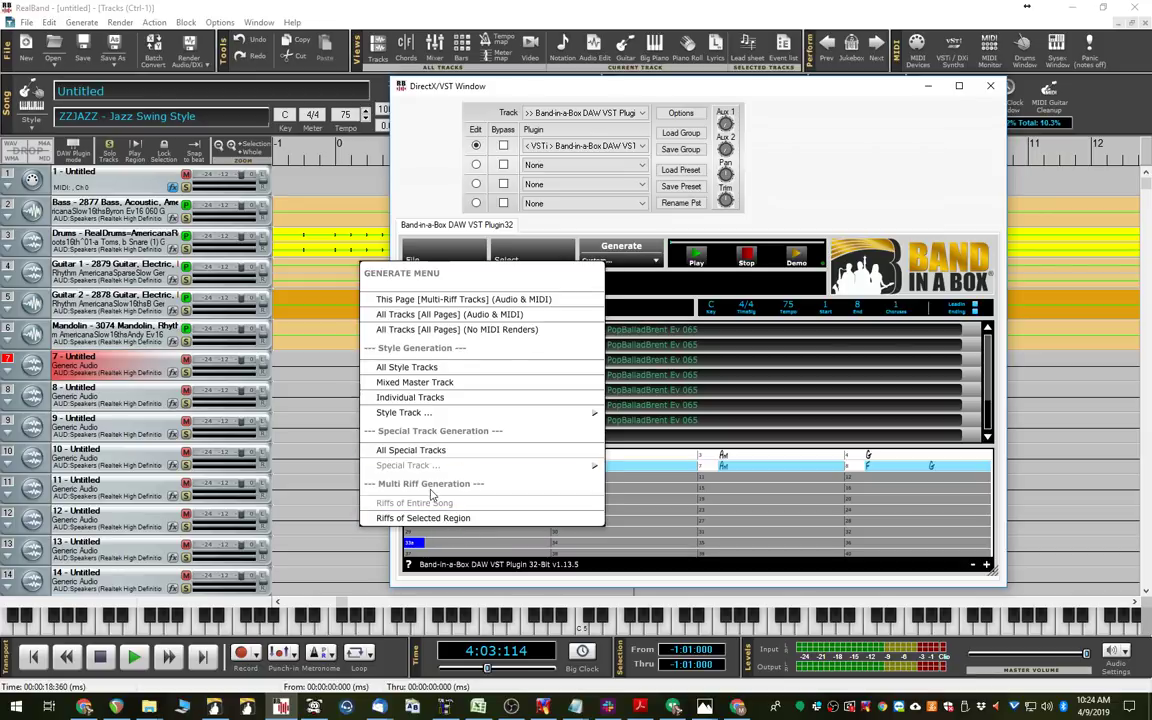
left_click(490, 520)
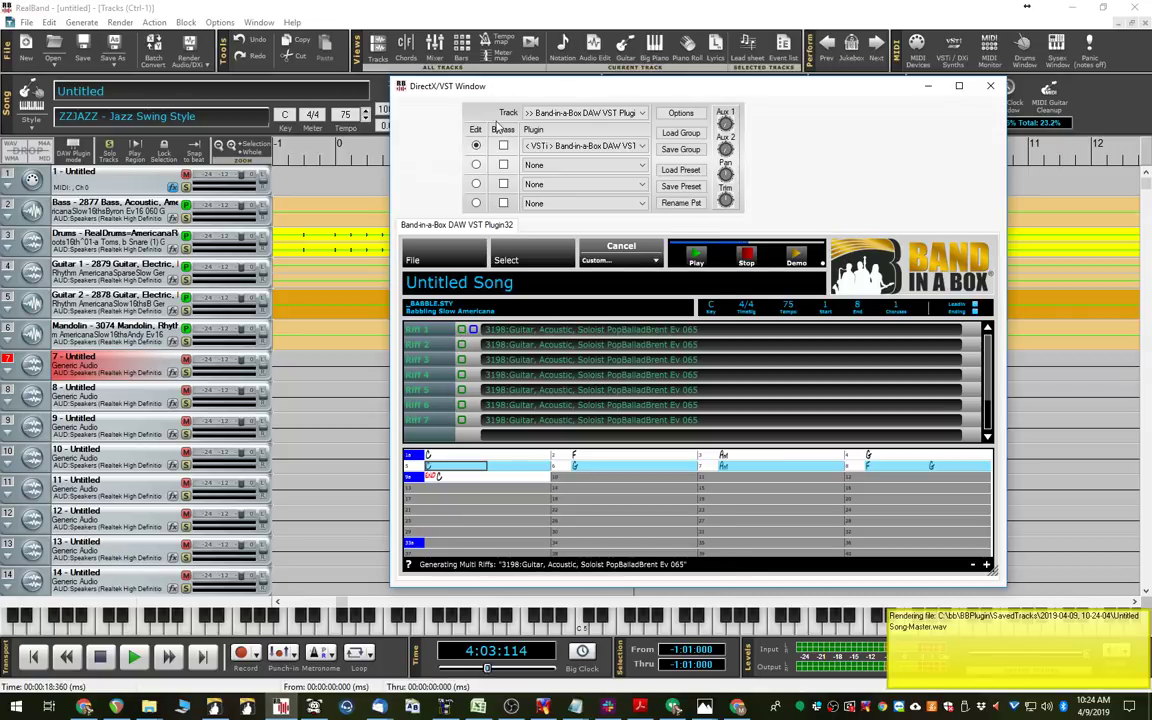
left_click_drag(485, 90, 815, 78)
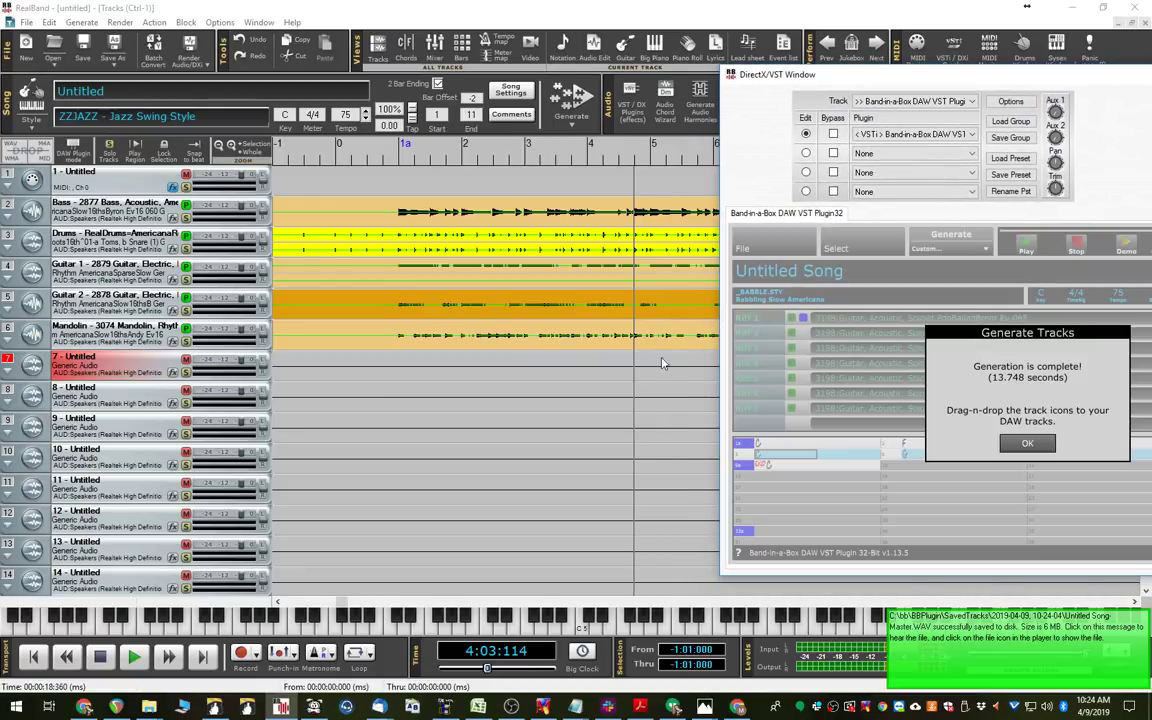
- Drag the generated riff audio from the plugin onto track 7 so Riffs 1–7 fill tracks 7–13
left_click(1027, 443)
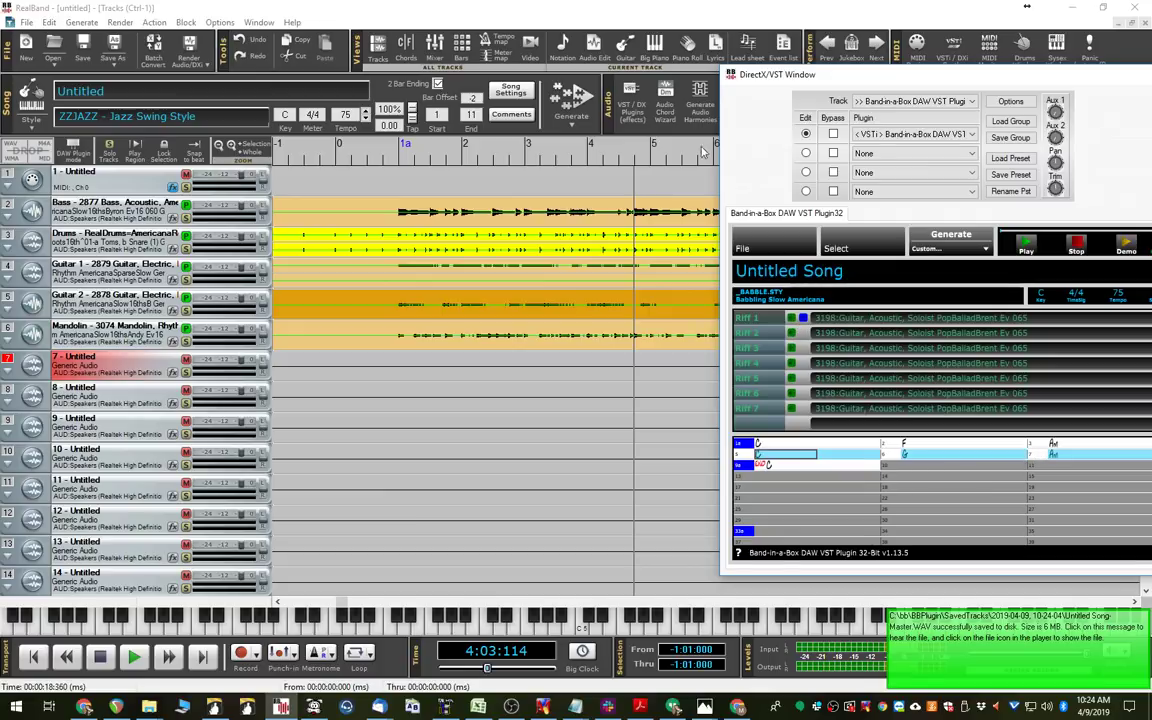
left_click(652, 178)
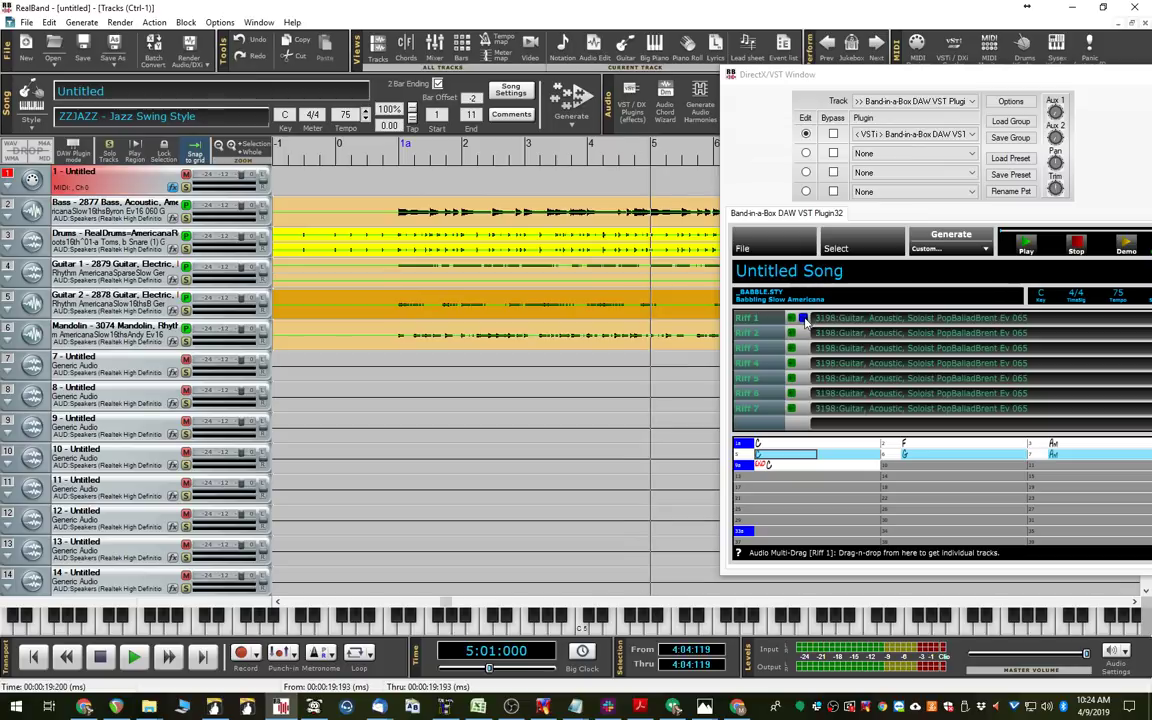
left_click_drag(806, 322, 667, 404)
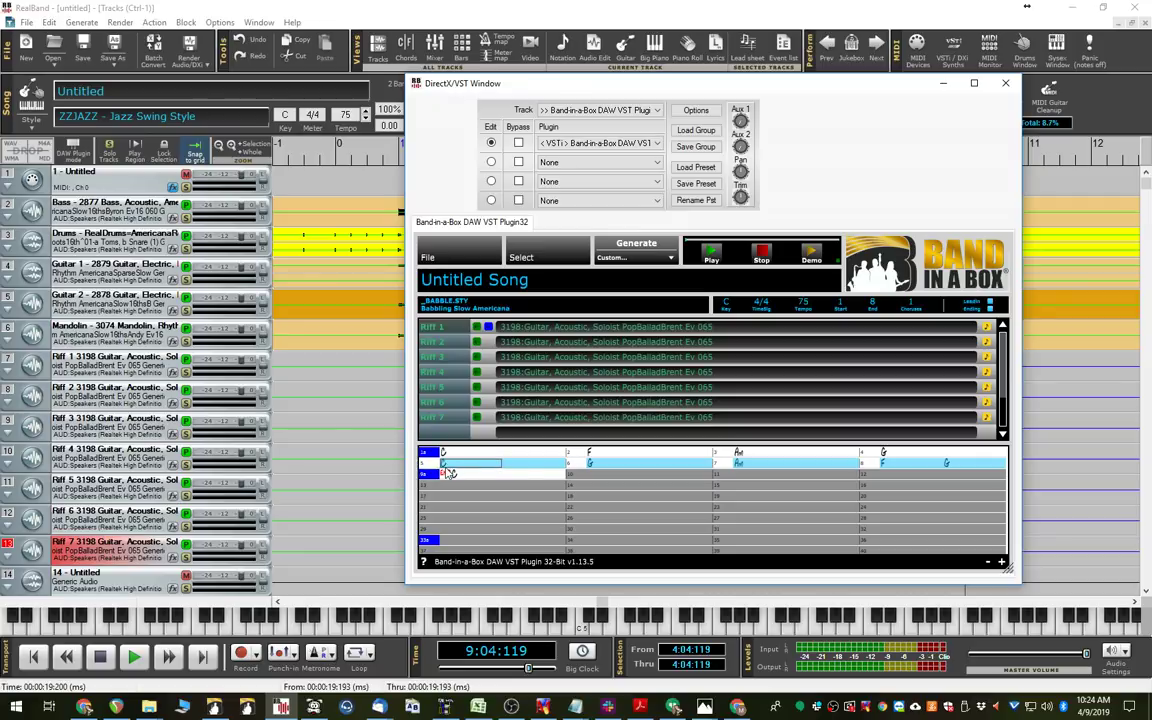
- Undo the earlier riff imports on tracks 9 to 13 via Edit > Undo
left_click_drag(488, 82, 985, 78)
left_click(48, 22)
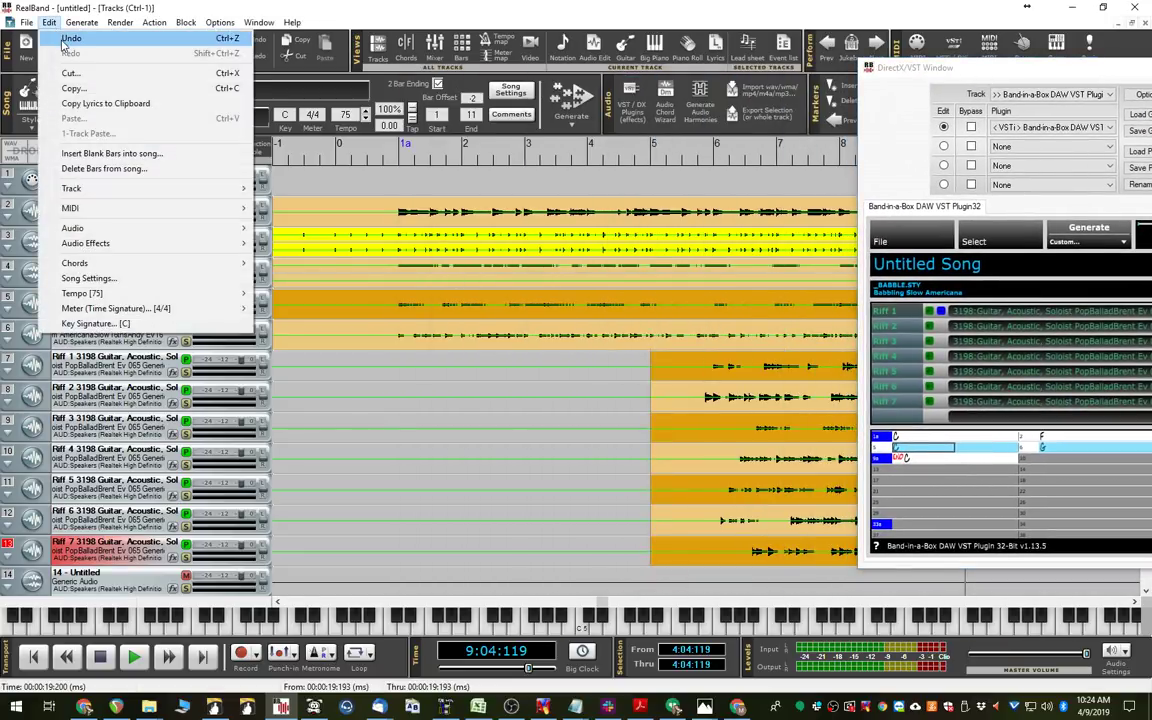
left_click(64, 37)
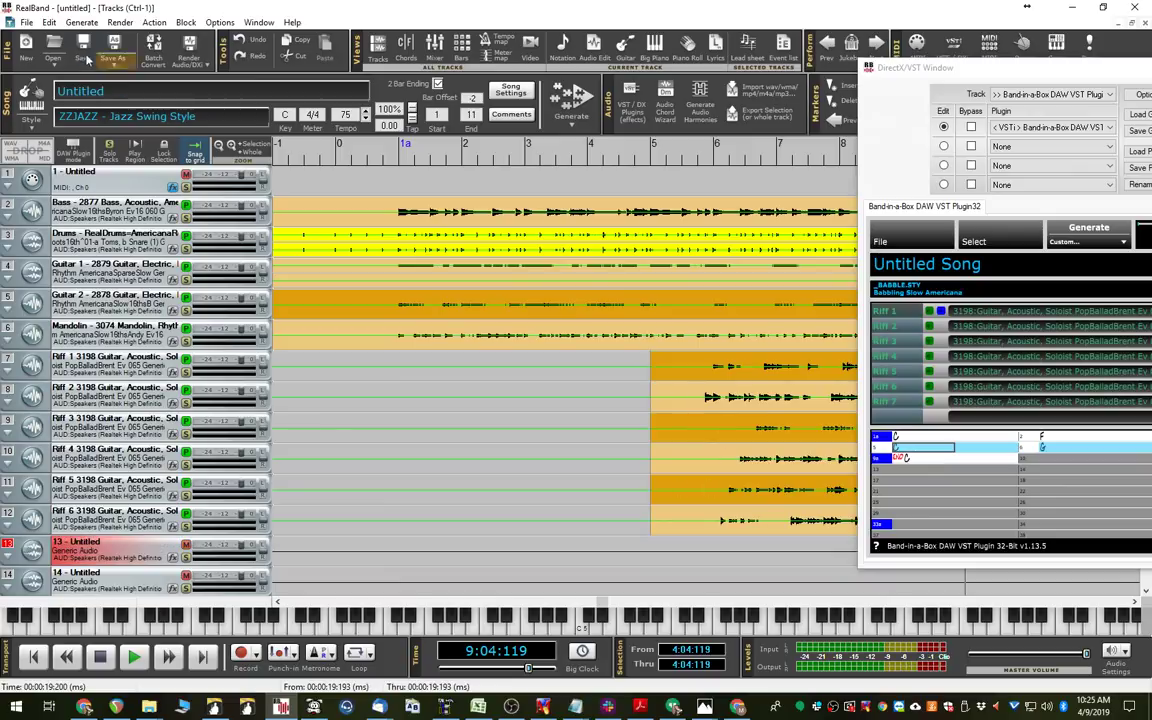
left_click(48, 22)
left_click(64, 37)
left_click(48, 22)
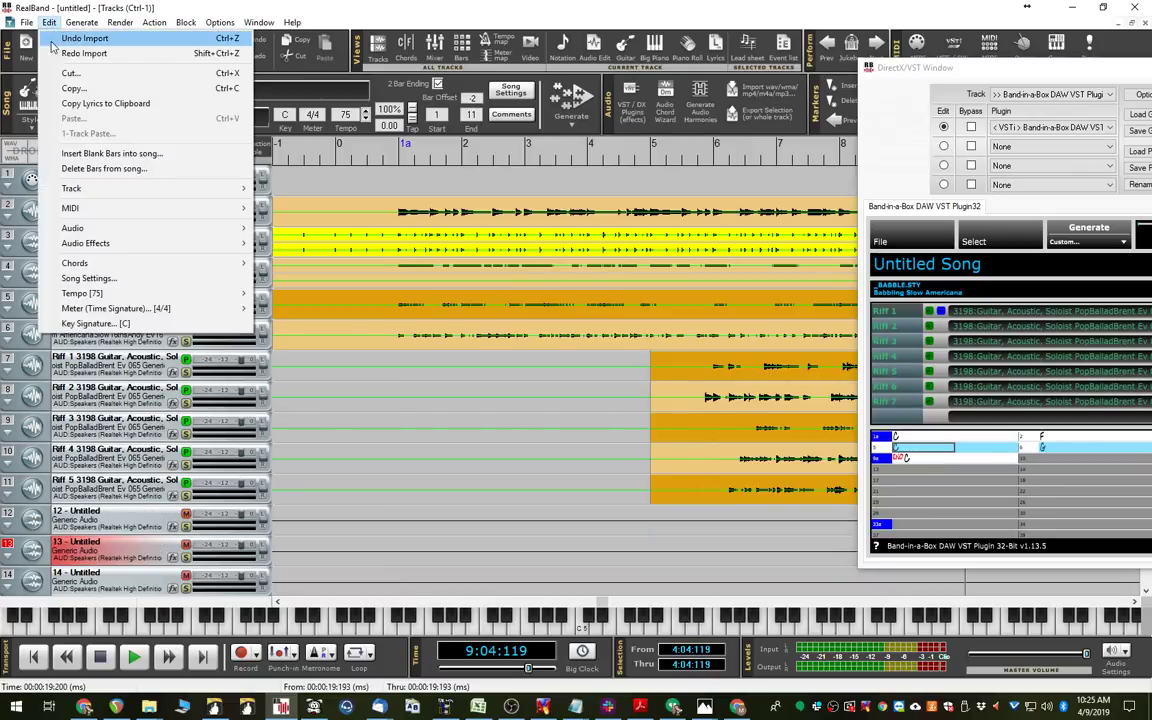
left_click(60, 38)
left_click(48, 22)
left_click(54, 25)
left_click(54, 25)
left_click(60, 38)
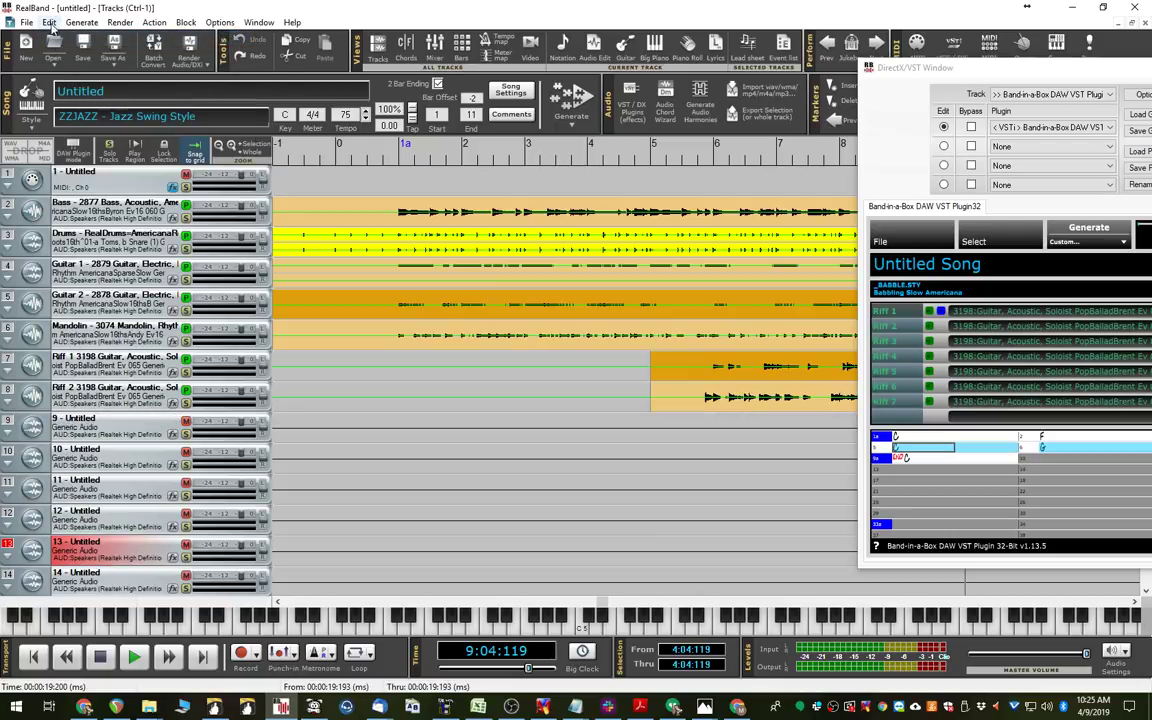
left_click(50, 23)
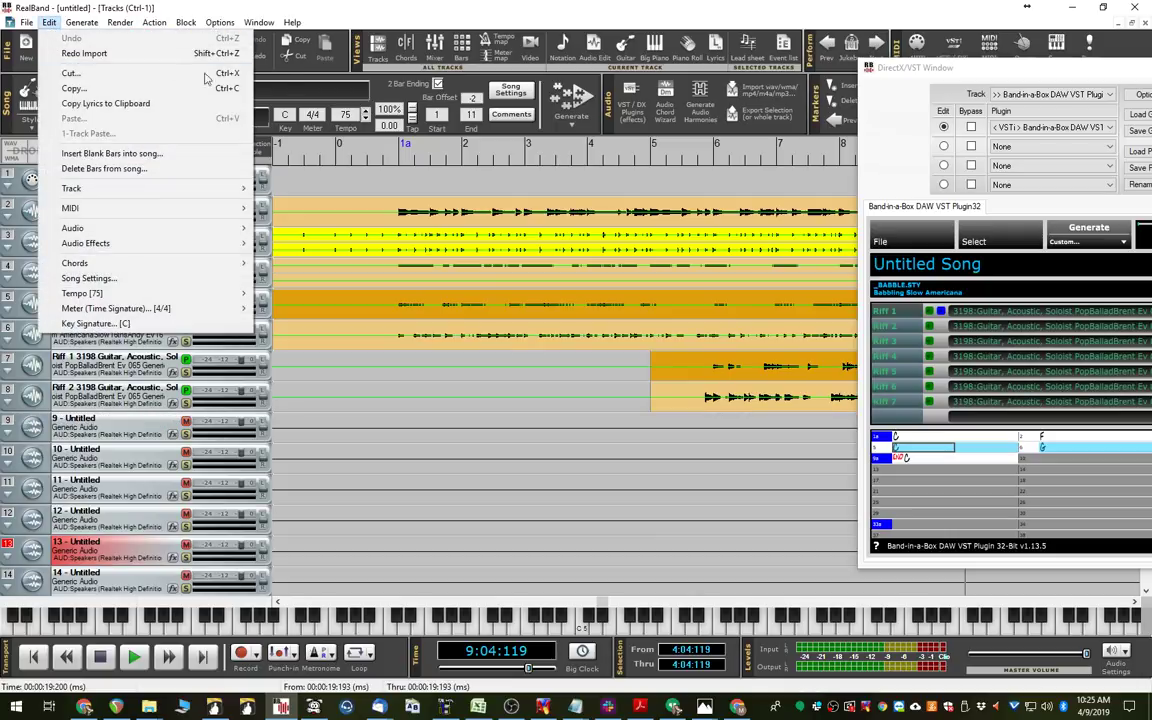
- Re-drag the riffs onto track 7 starting at bar 4 and slide Riff 2 to bar 4
left_click(620, 340)
left_click(758, 373)
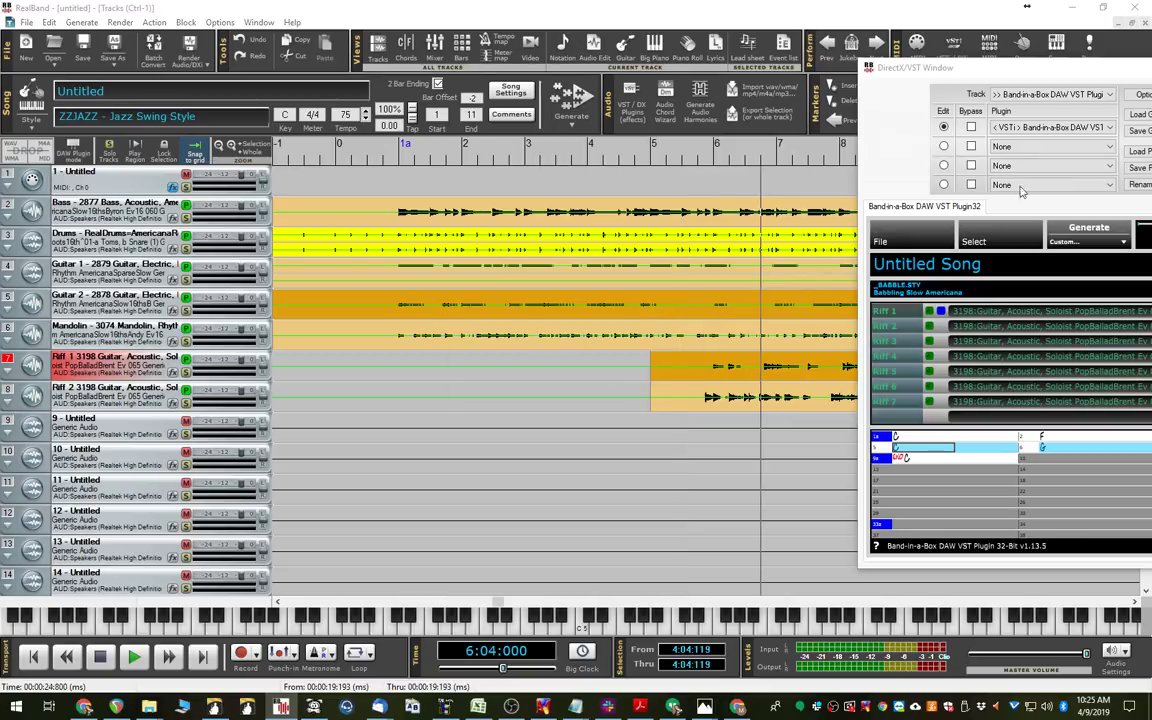
left_click_drag(882, 311, 845, 315)
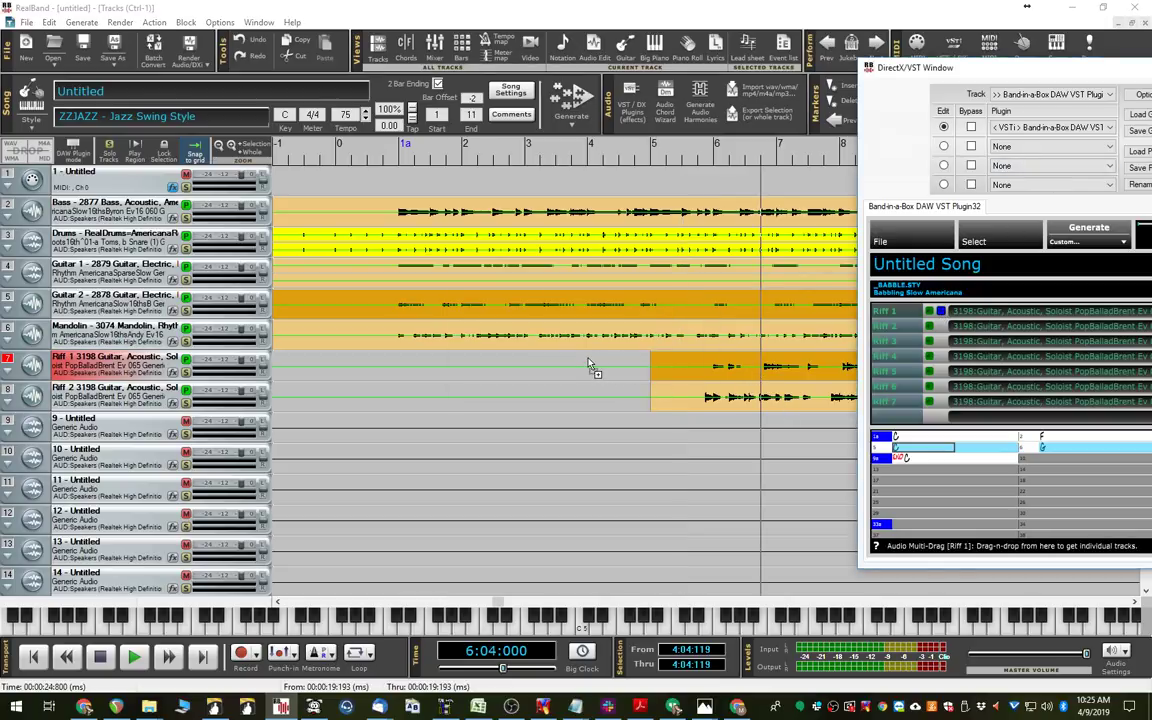
left_click_drag(590, 365, 586, 356)
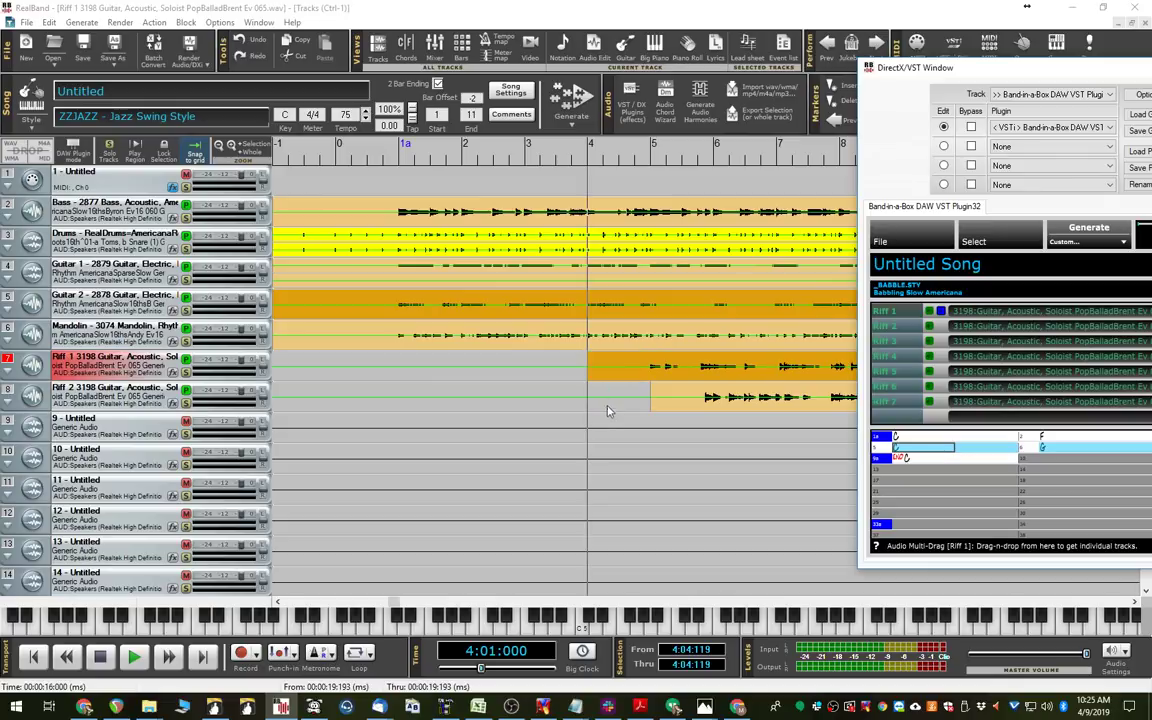
left_click_drag(700, 398, 638, 398)
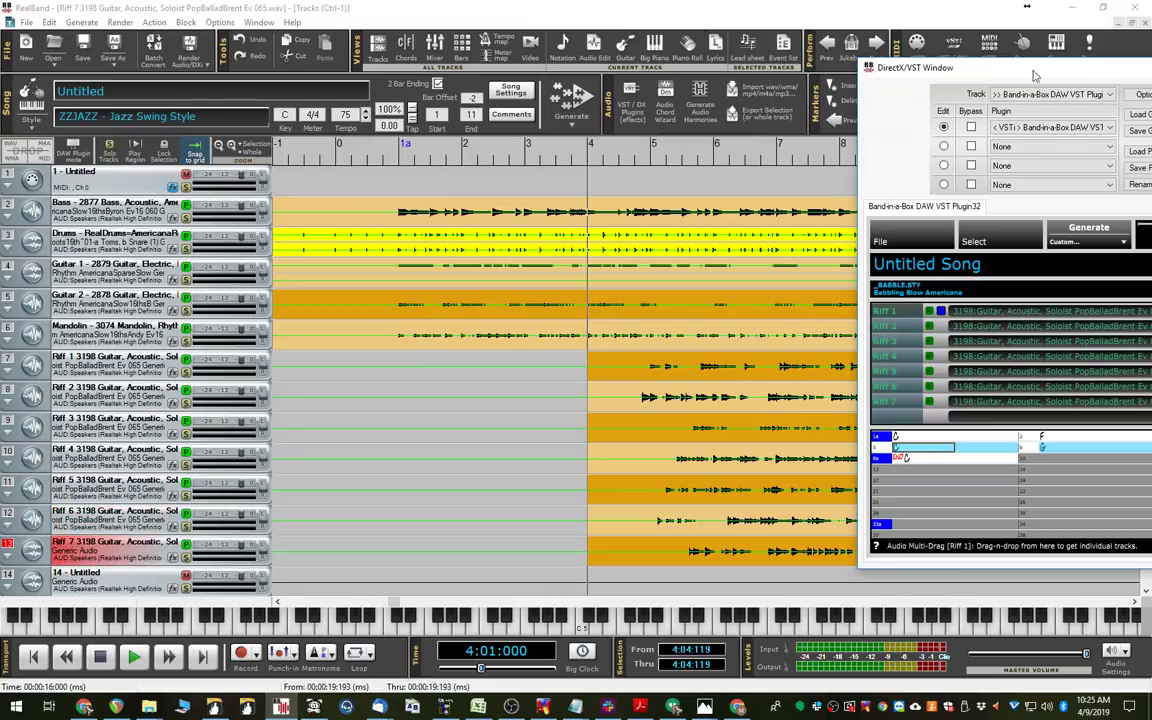
left_click_drag(1024, 69, 552, 78)
- Close the plugin window, set playback start to bar 4, and mute tracks 8, 10 and 13
left_click(975, 74)
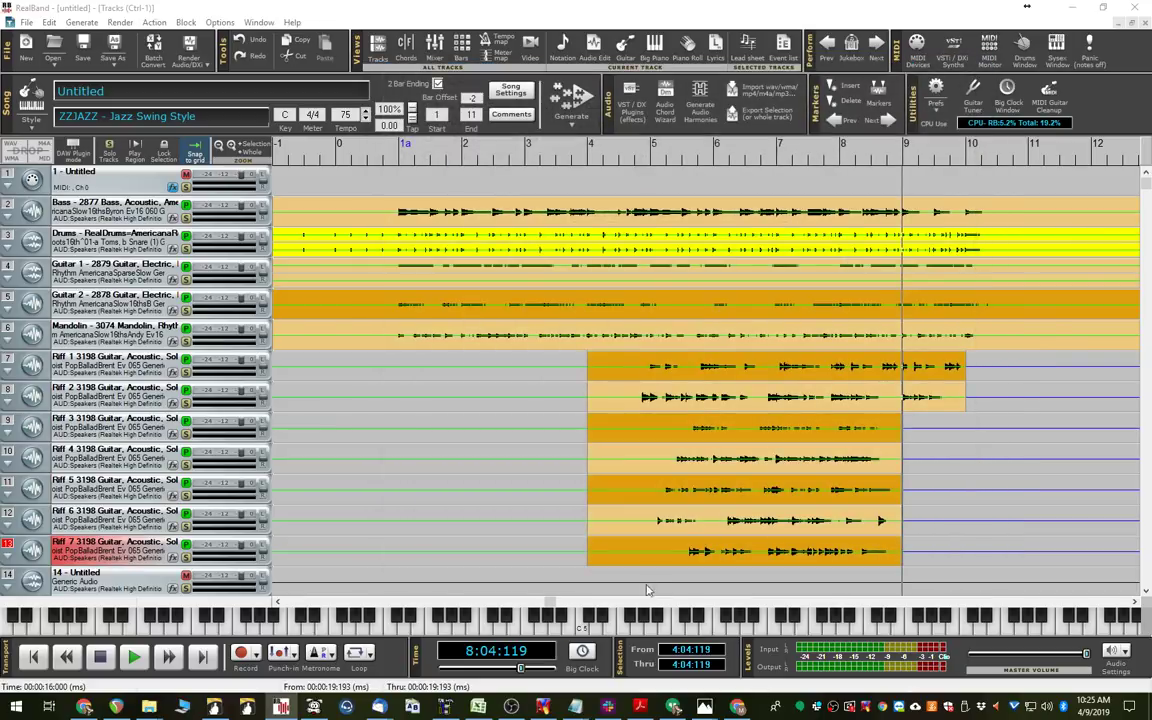
left_click(636, 578)
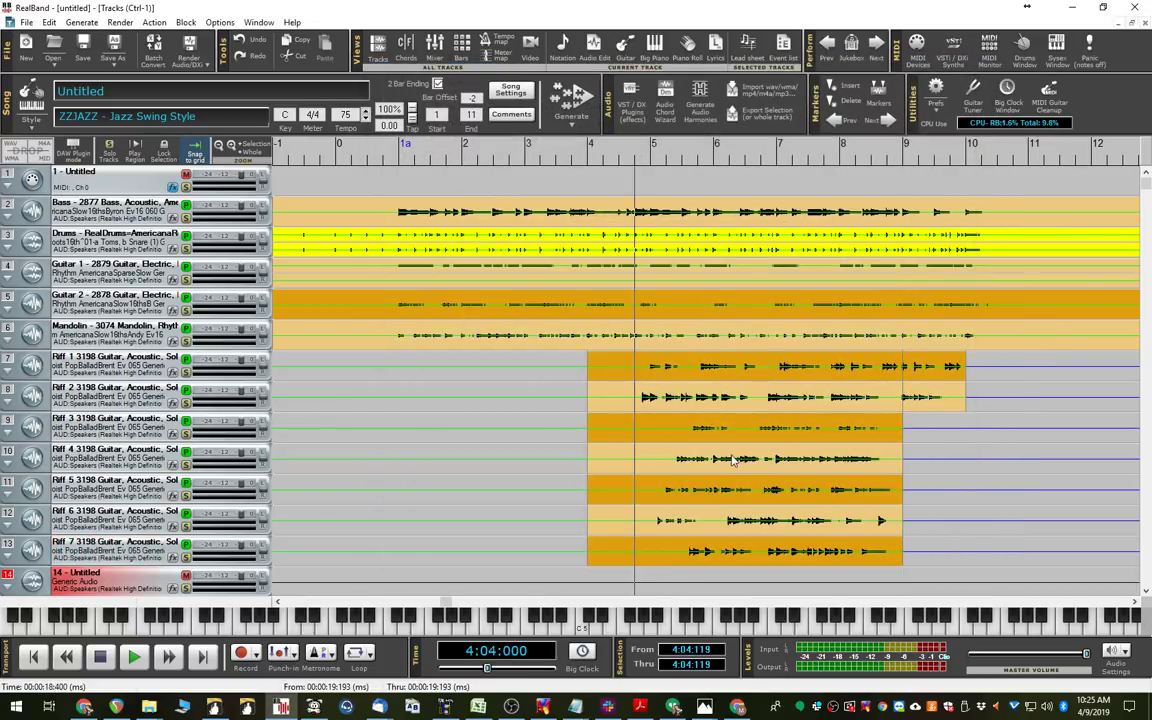
left_click(185, 391)
left_click(185, 453)
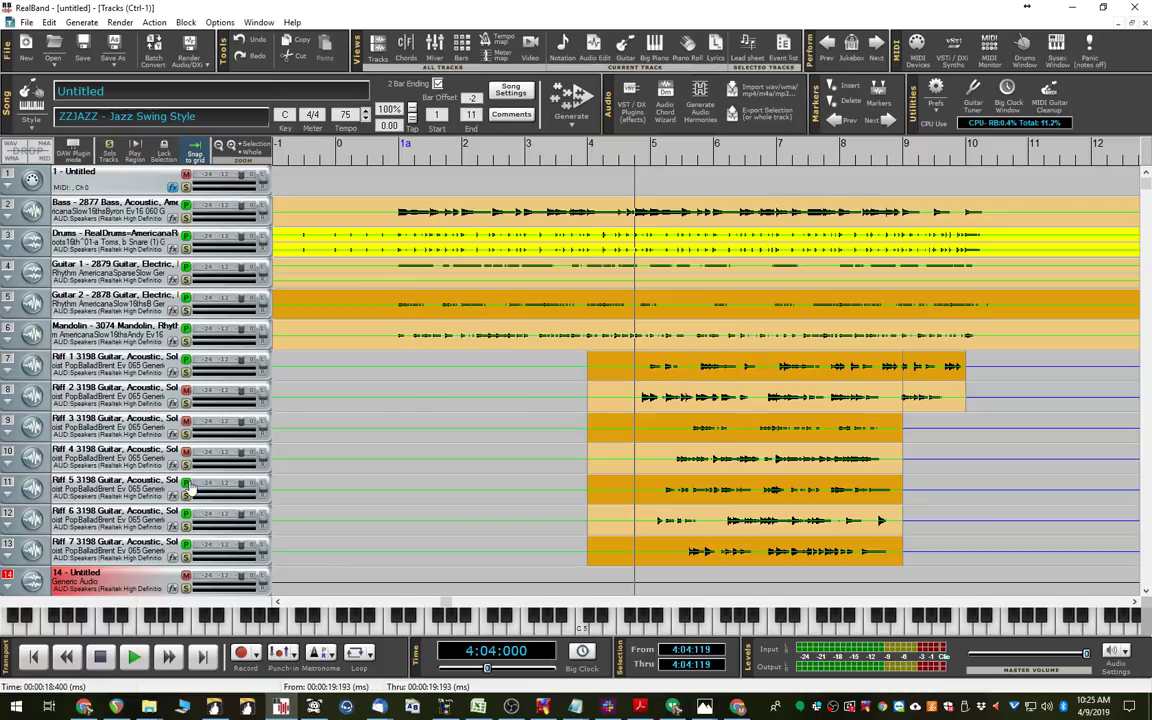
left_click(186, 547)
- Play the song from bar 4 to audition the solos, then select the Riff 2 track
key("space")
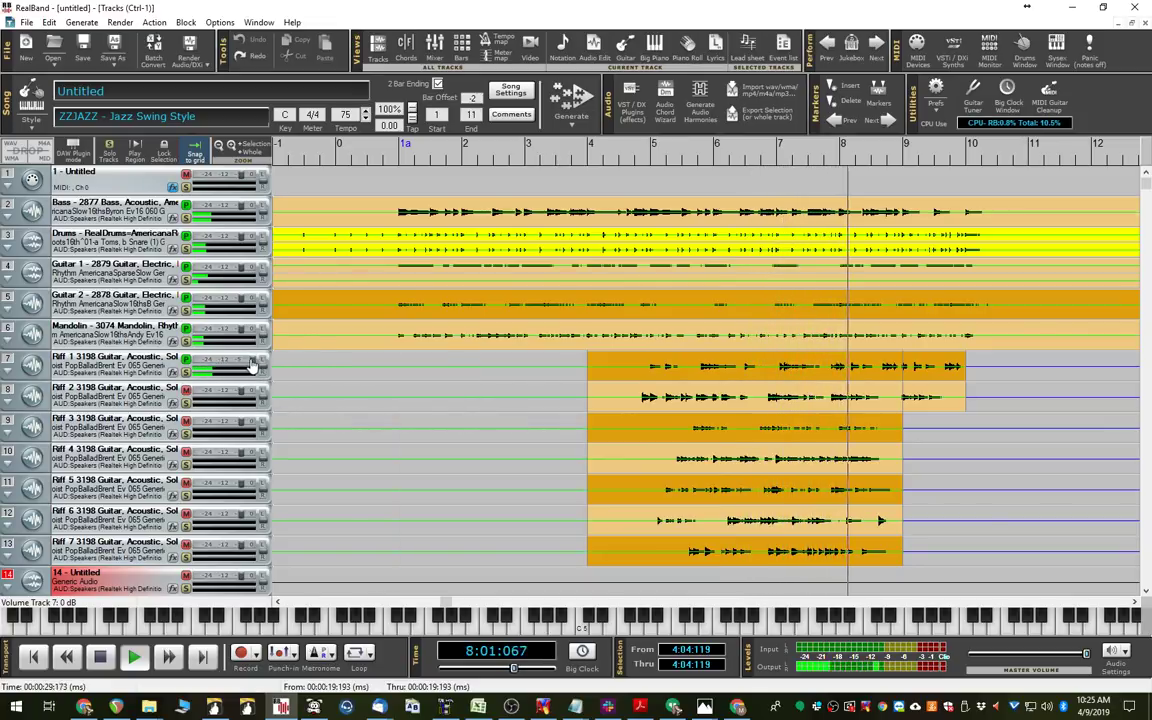
scroll(248, 368, "down", 2)
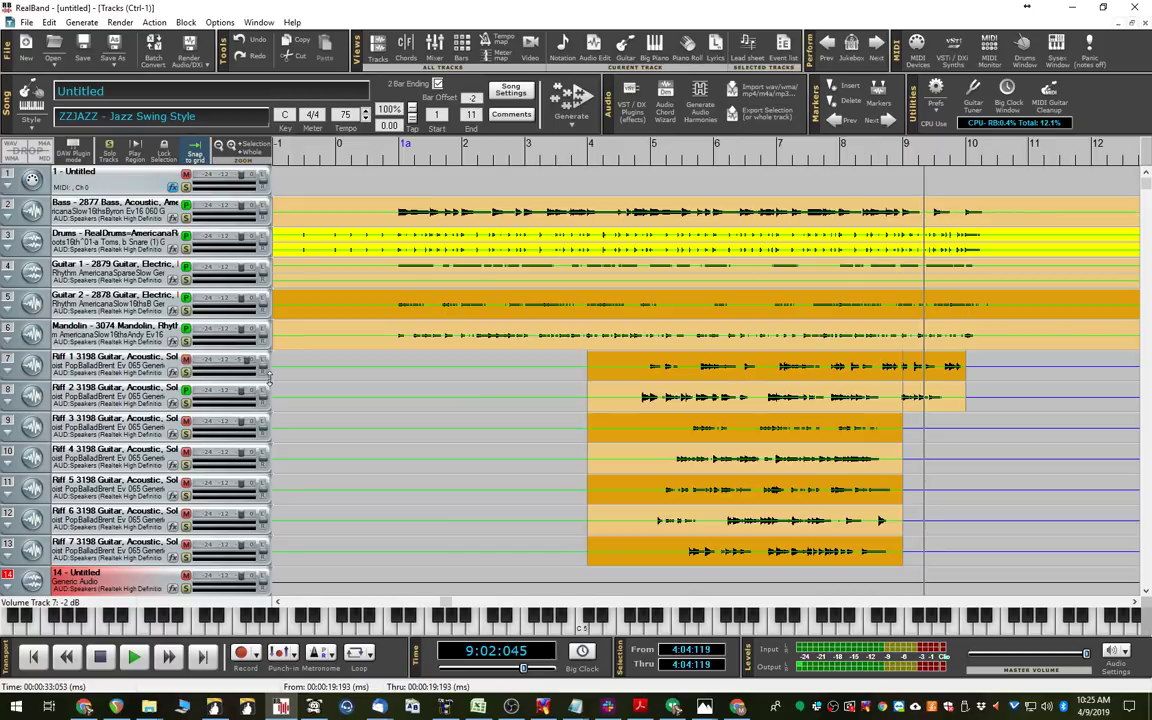
scroll(252, 398, "down", 1)
scroll(252, 398, "up", 1)
left_click(637, 402)
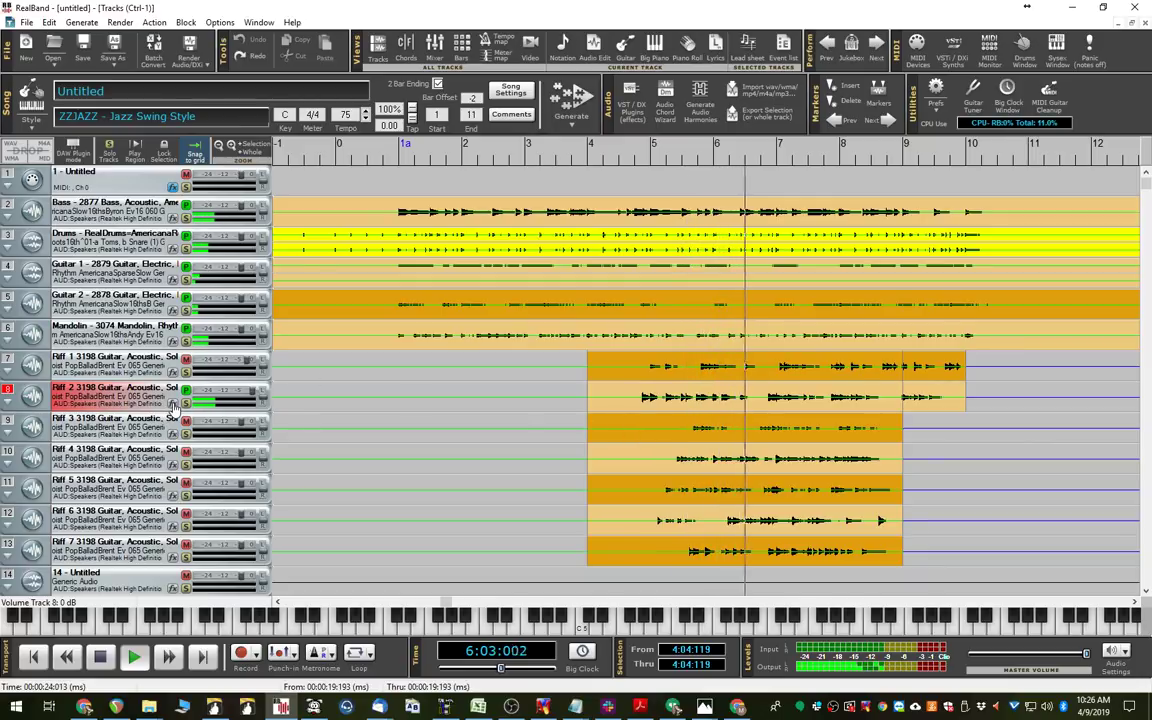
- Add PG Reverb as Riff 2's first effect on track 8 and reset playback to bar 4
left_click(173, 404)
left_click(498, 131)
left_click(468, 215)
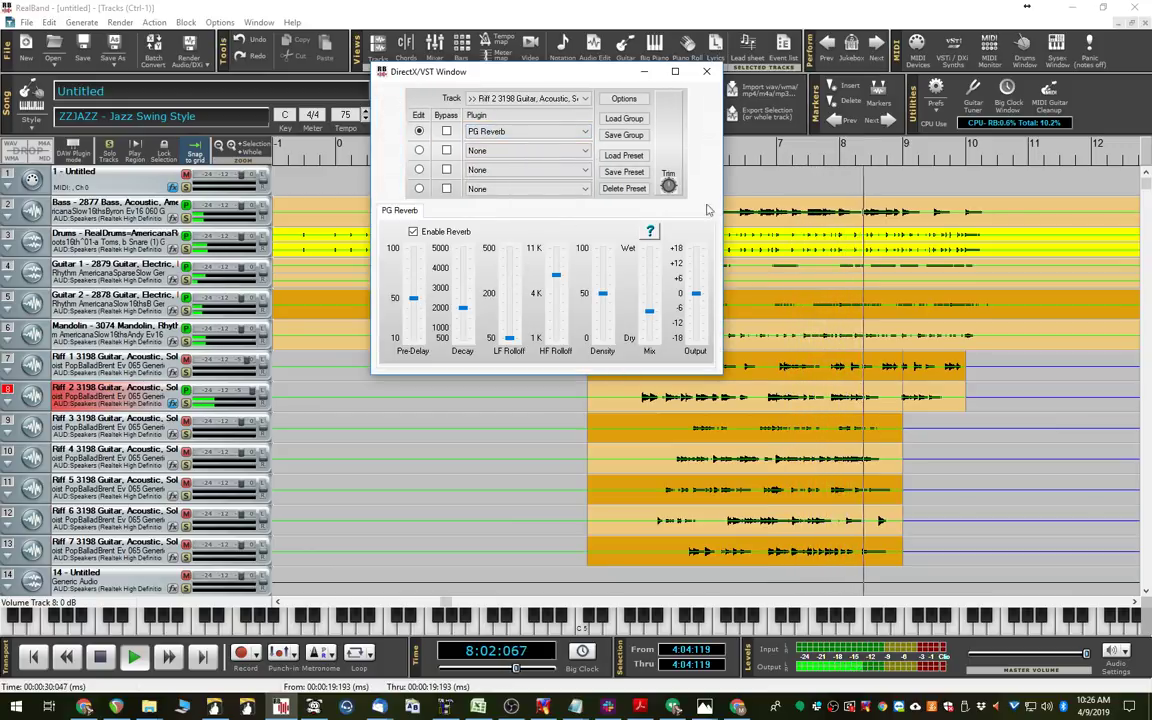
left_click(706, 71)
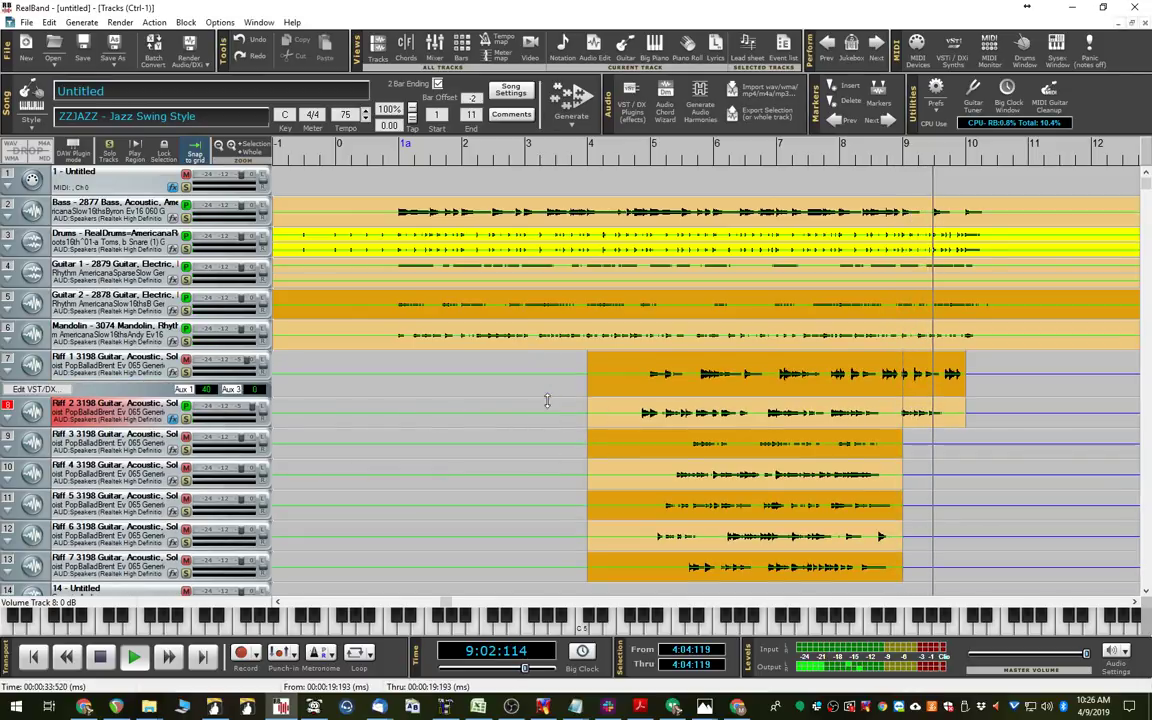
left_click(632, 416)
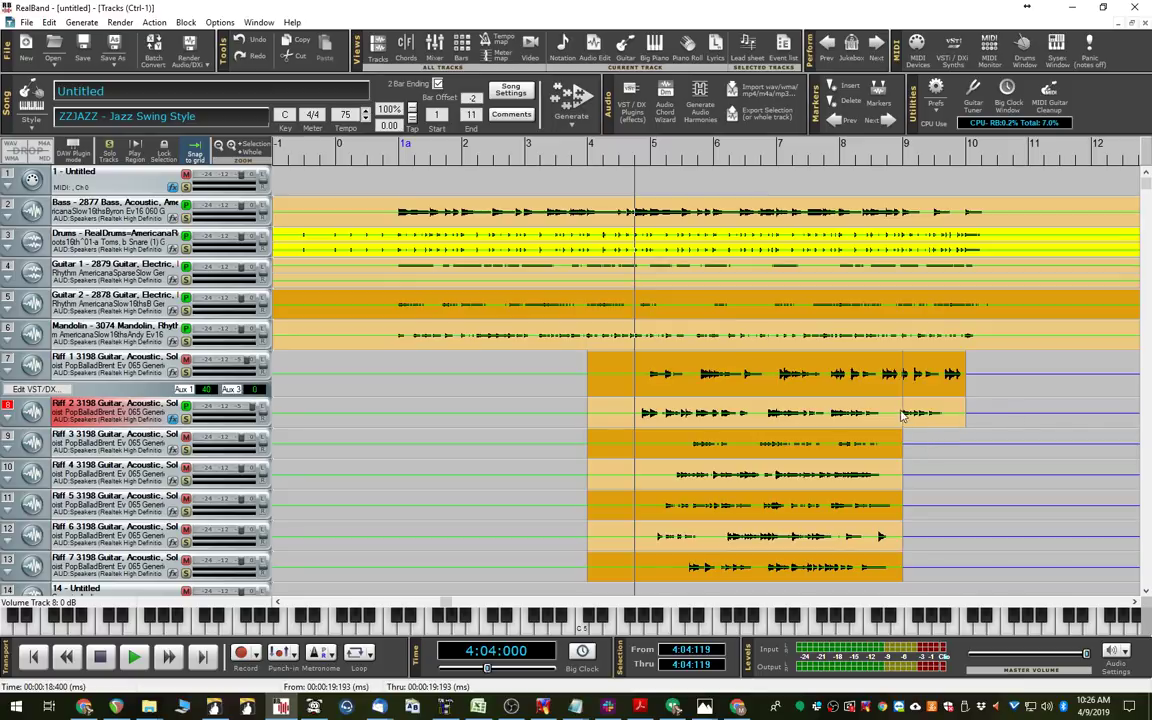
- Delete track 8's Riff 2 audio from 8:04 to 10:01
left_click_drag(980, 410, 887, 418)
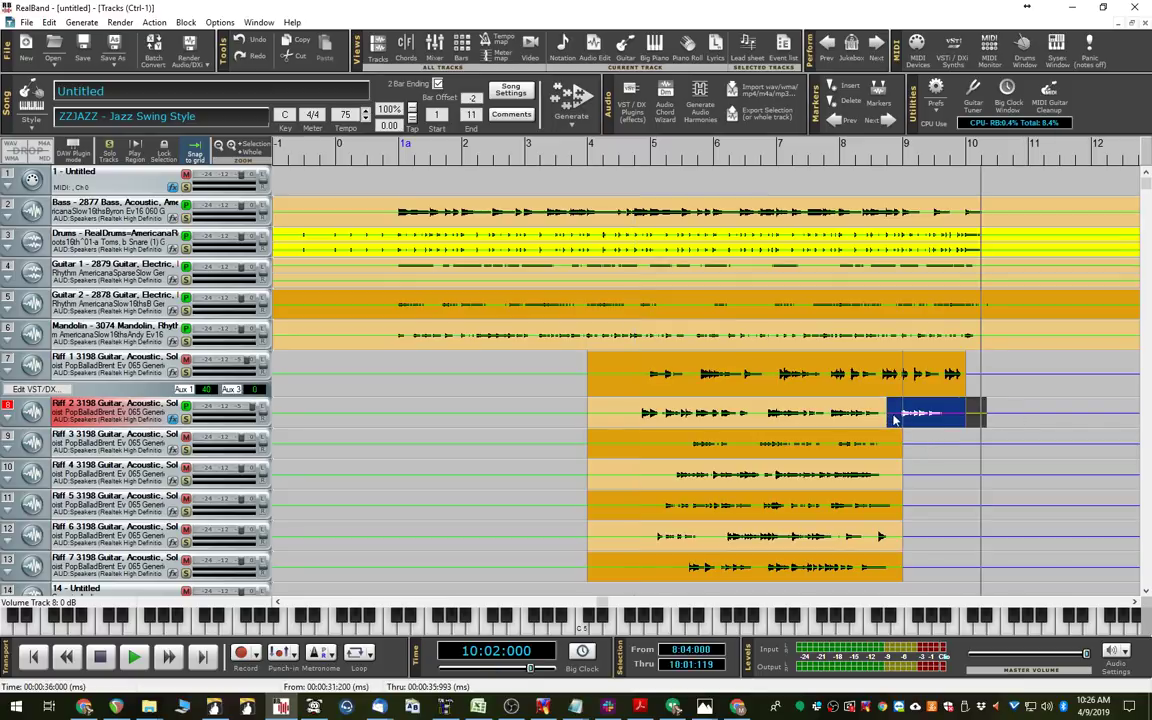
key("Delete")
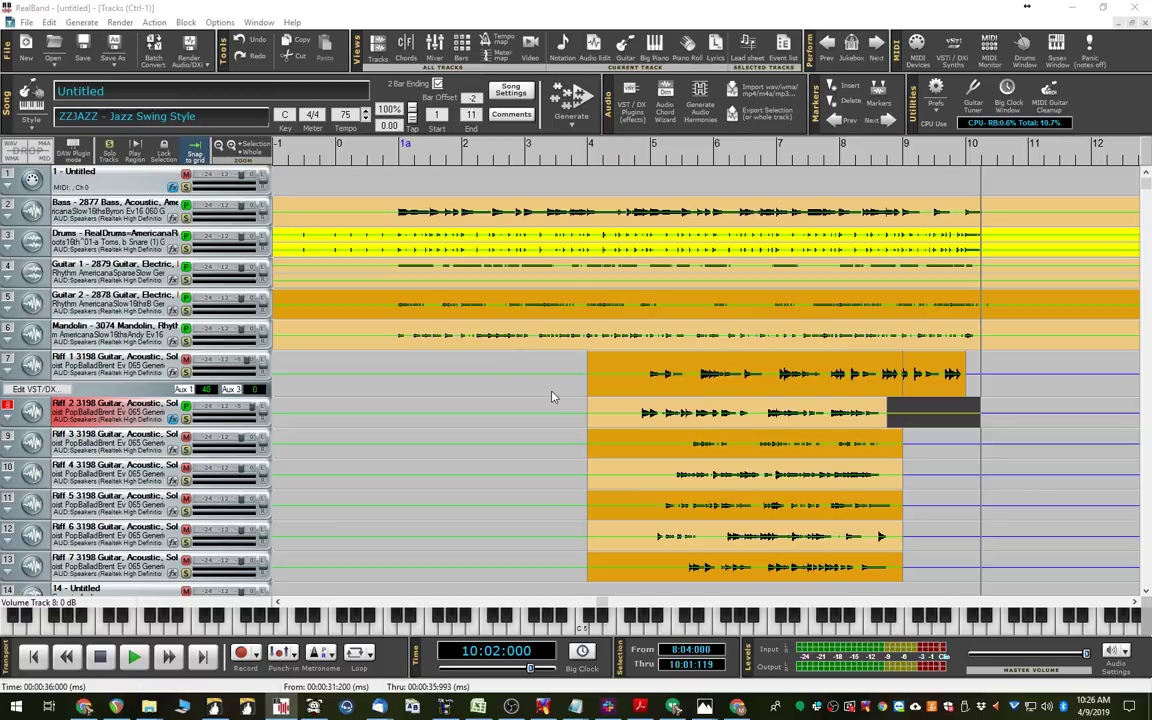
- Start a new song without saving the old one and set its tempo to 75
left_click(27, 44)
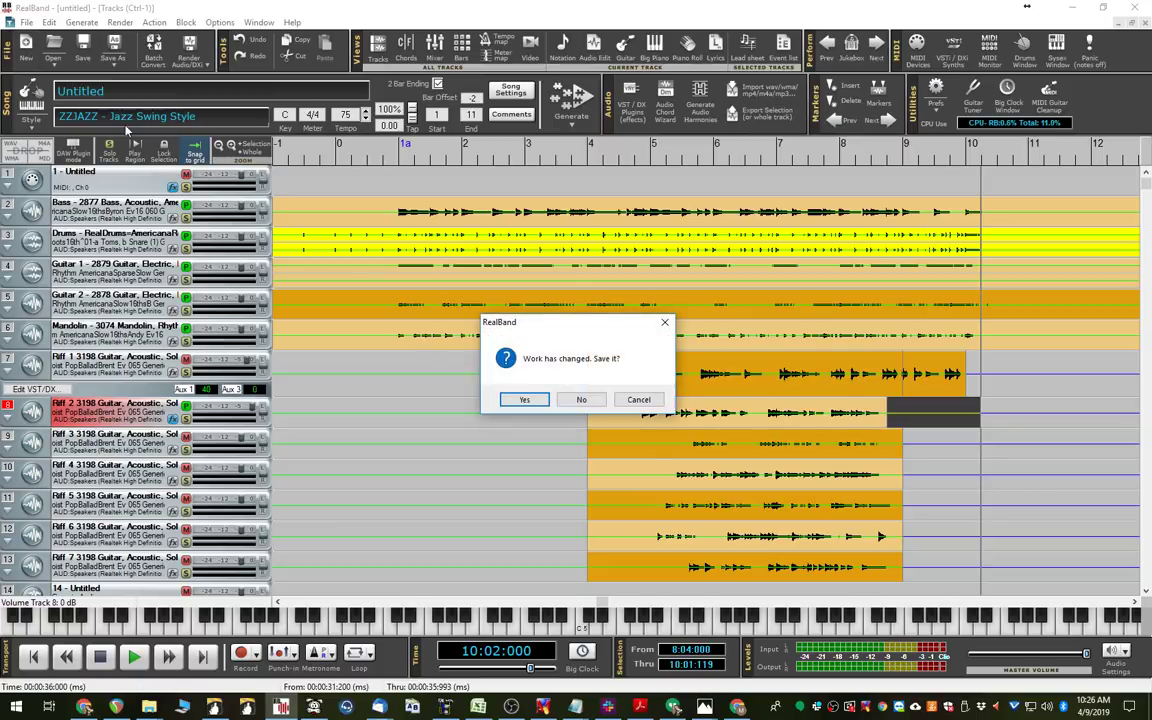
left_click(581, 399)
left_click(349, 119)
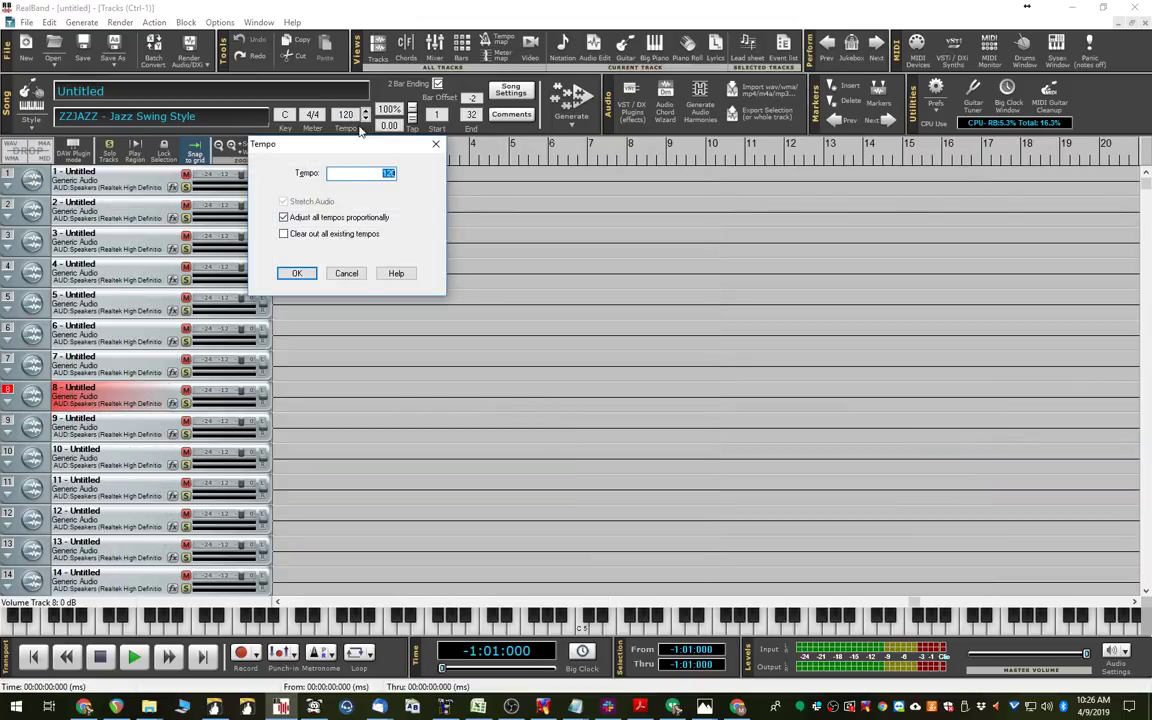
type("75")
key("Return")
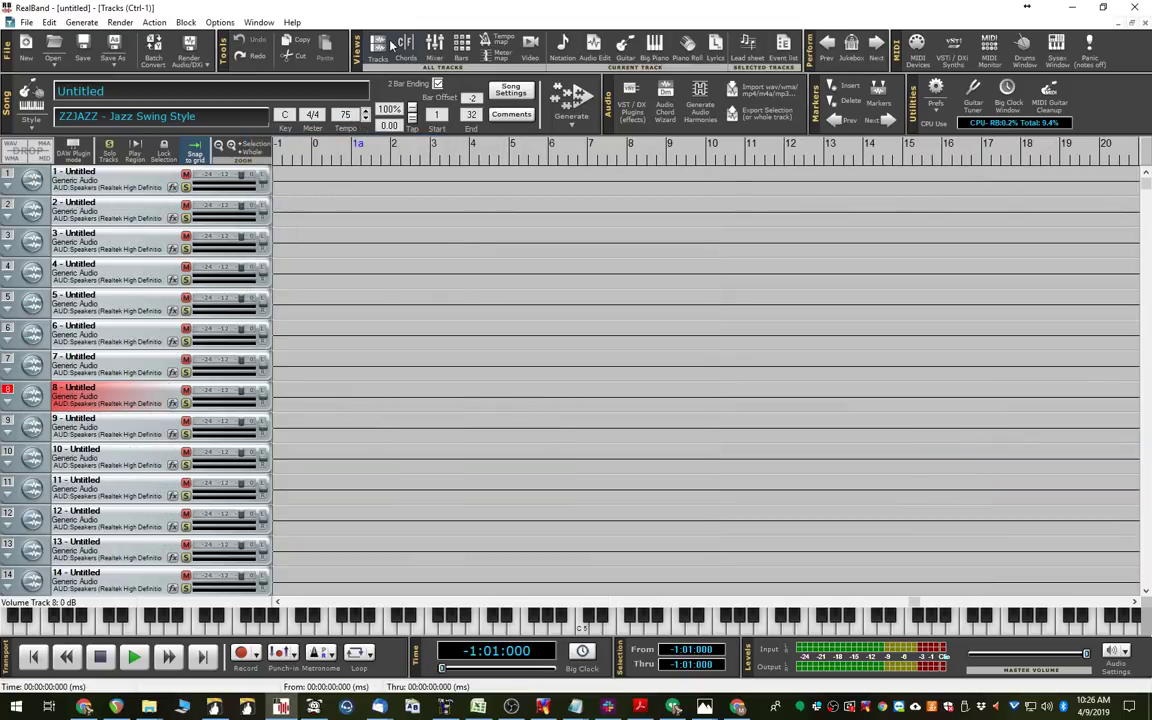
- Apply the _BABBLE Babbling Slow Americana style, found by filtering the StylePicker for _babble
left_click(93, 110)
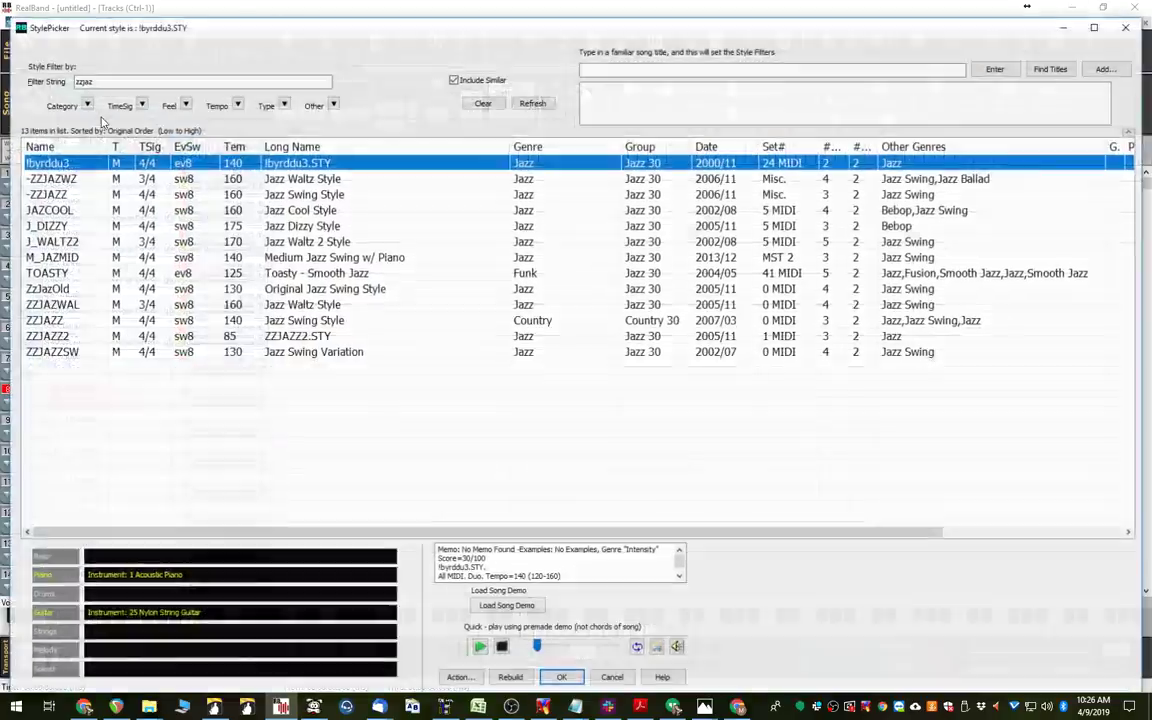
double_click(117, 82)
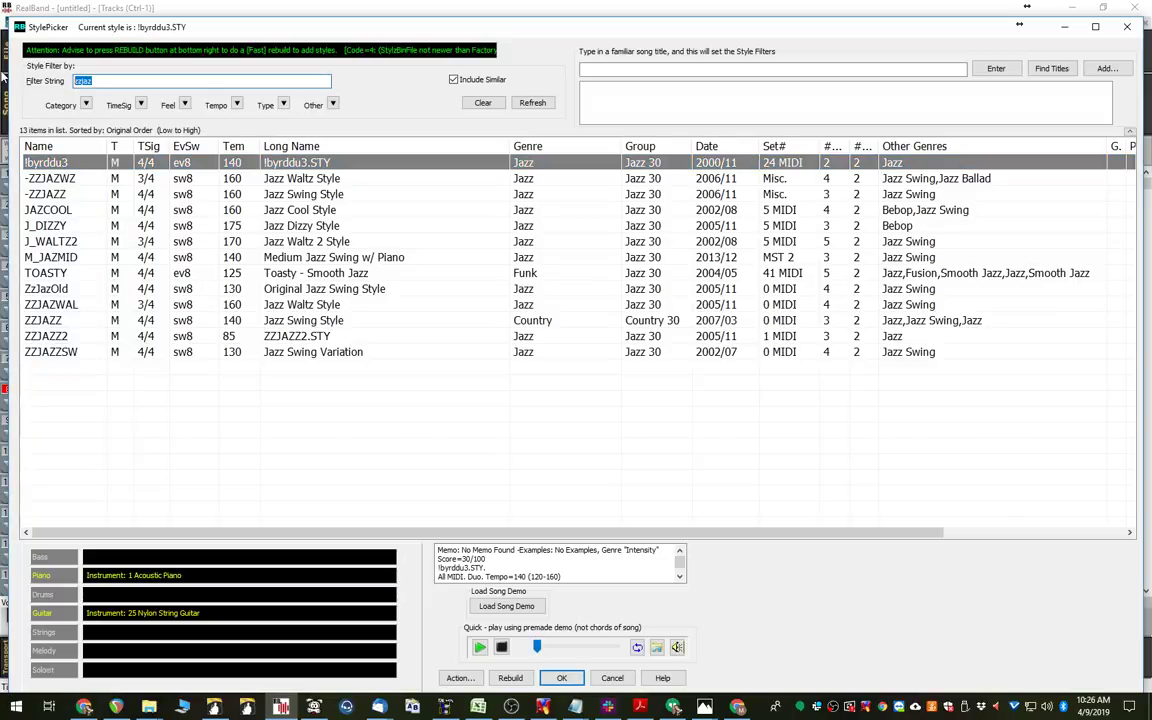
key("BackSpace")
type("_babble")
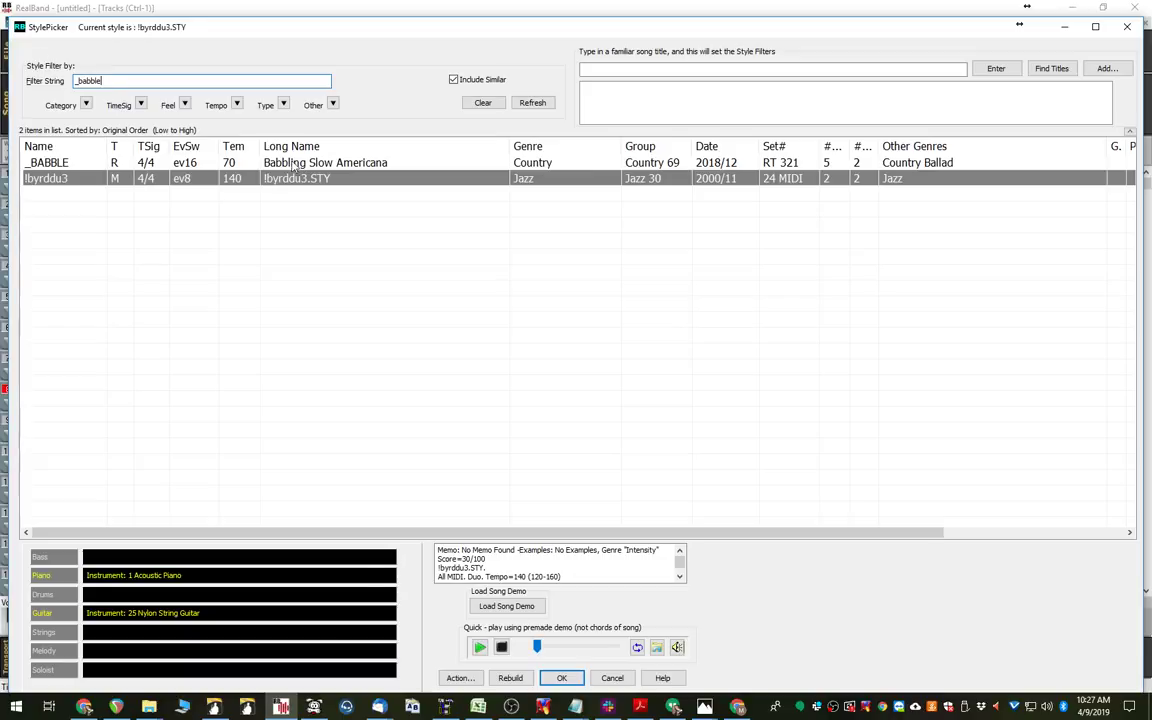
left_click(296, 165)
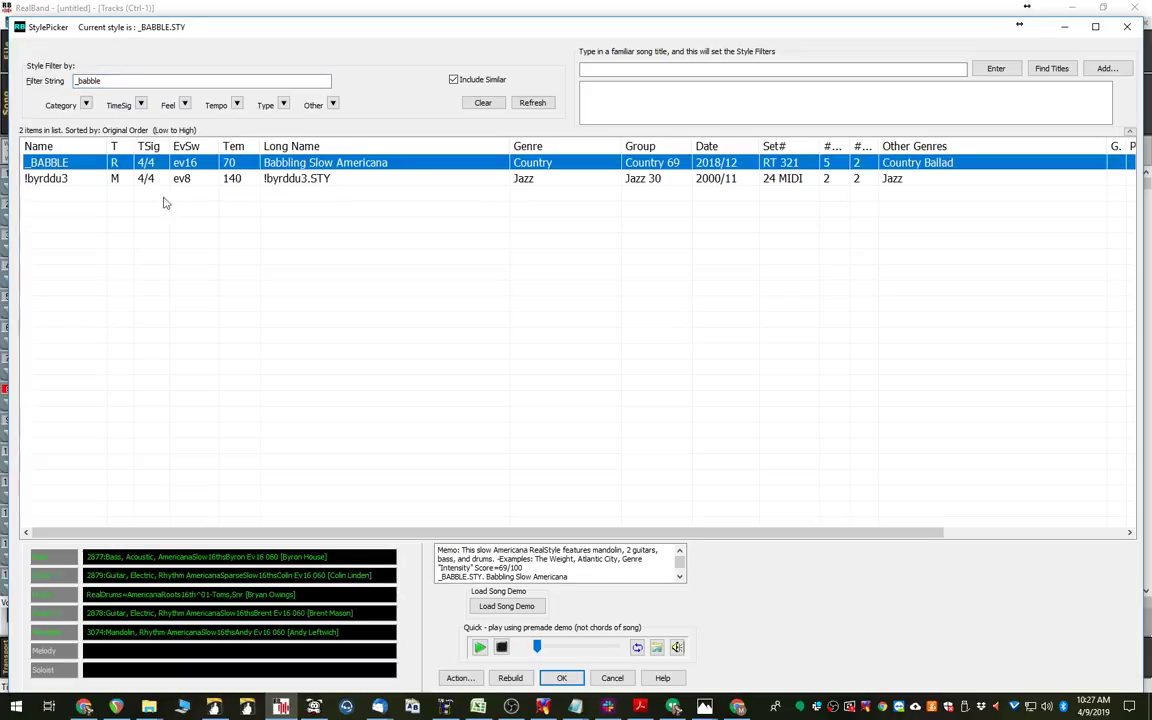
left_click(561, 678)
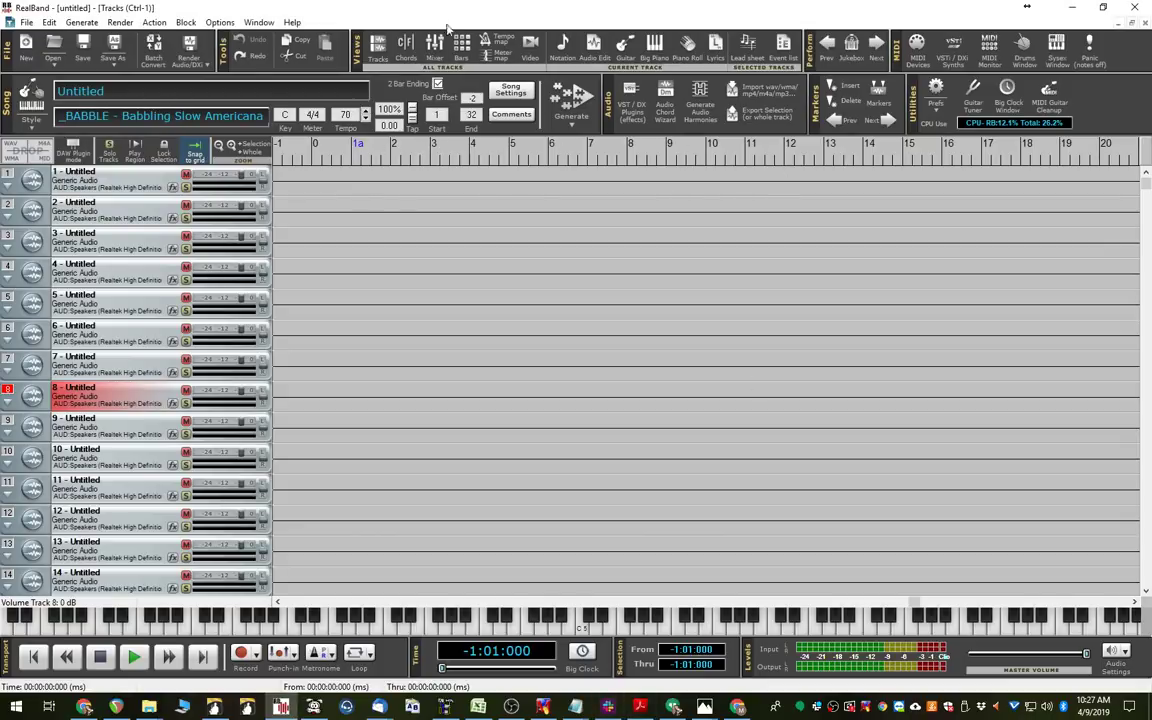
- Enter chords C, F, Am, G and C in bars 1–5 on the chord sheet
left_click(405, 45)
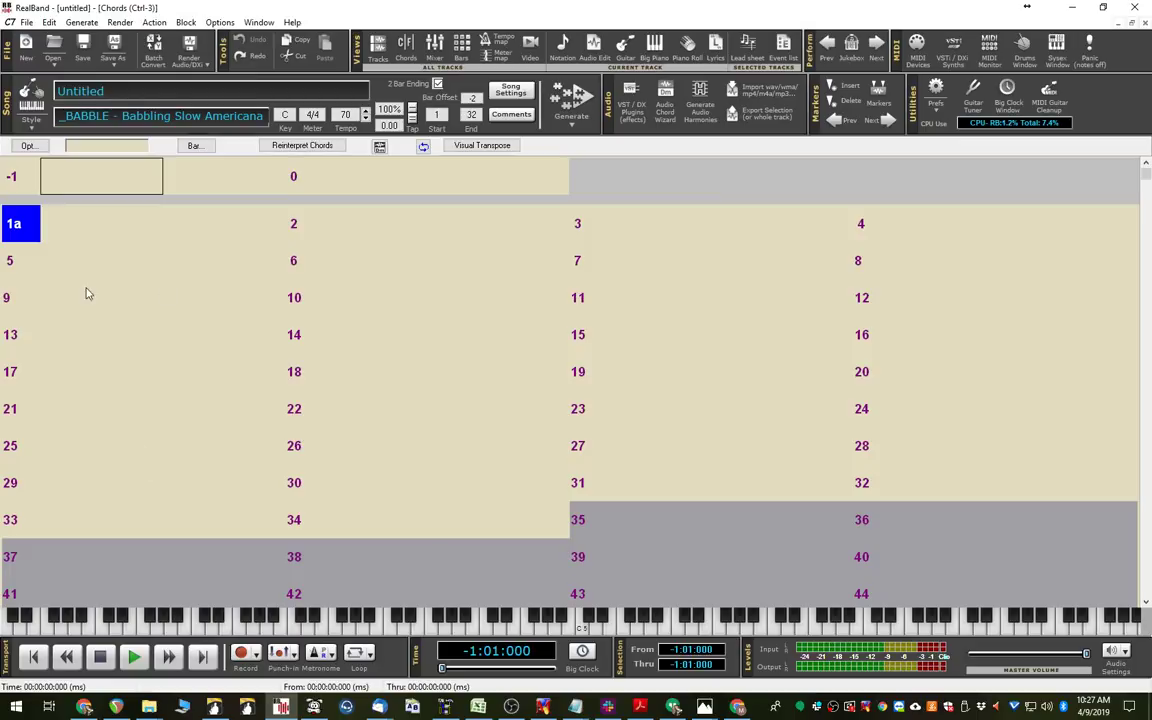
left_click(93, 216)
type("C")
key("Return")
type("F")
key("Return")
type("Am")
key("Return")
type("G")
key("Return")
type("C")
key("Return")
- Add chords F, Am, F, G and C, then set the song to end at bar 8
key("Return")
type("F")
key("Return")
key("Return")
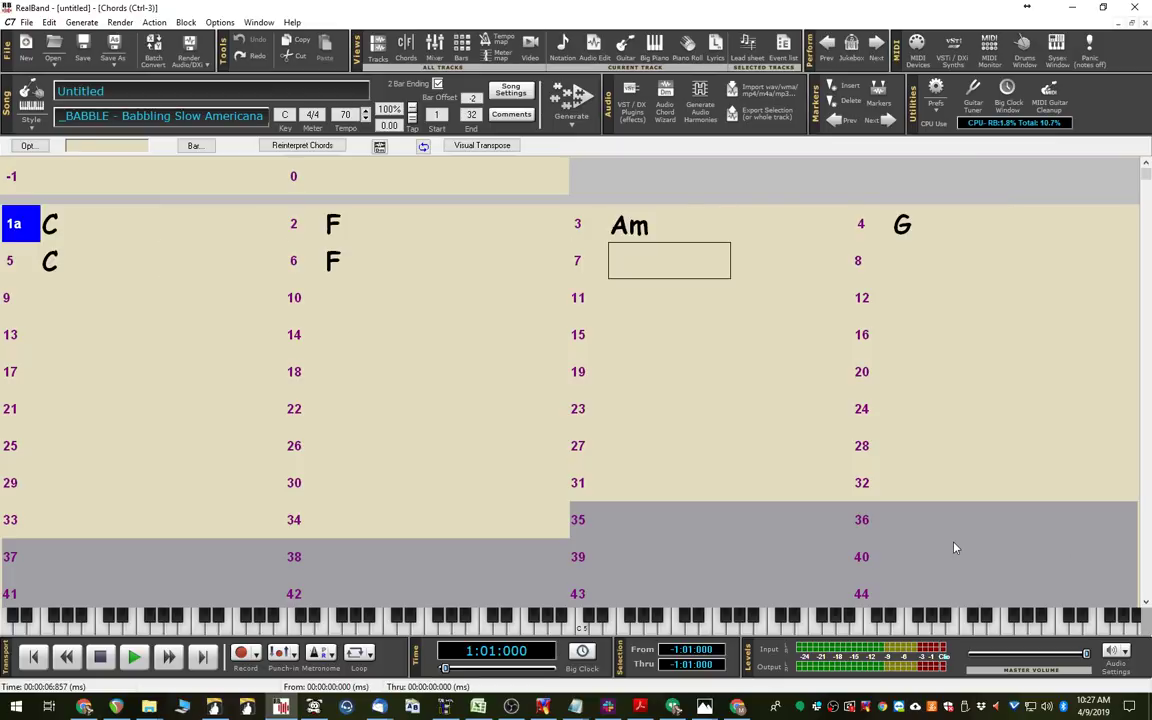
type("Am")
key("Return")
type("F")
key("Return")
type("G")
key("Return")
type("C")
key("Return")
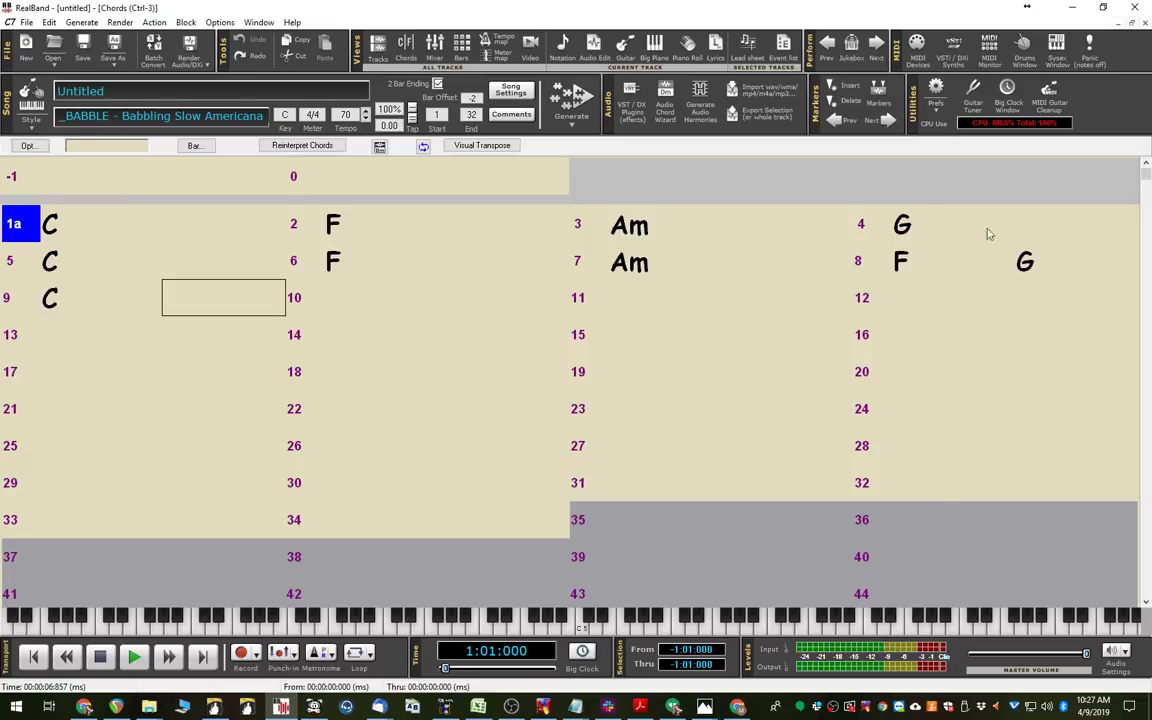
left_click(474, 117)
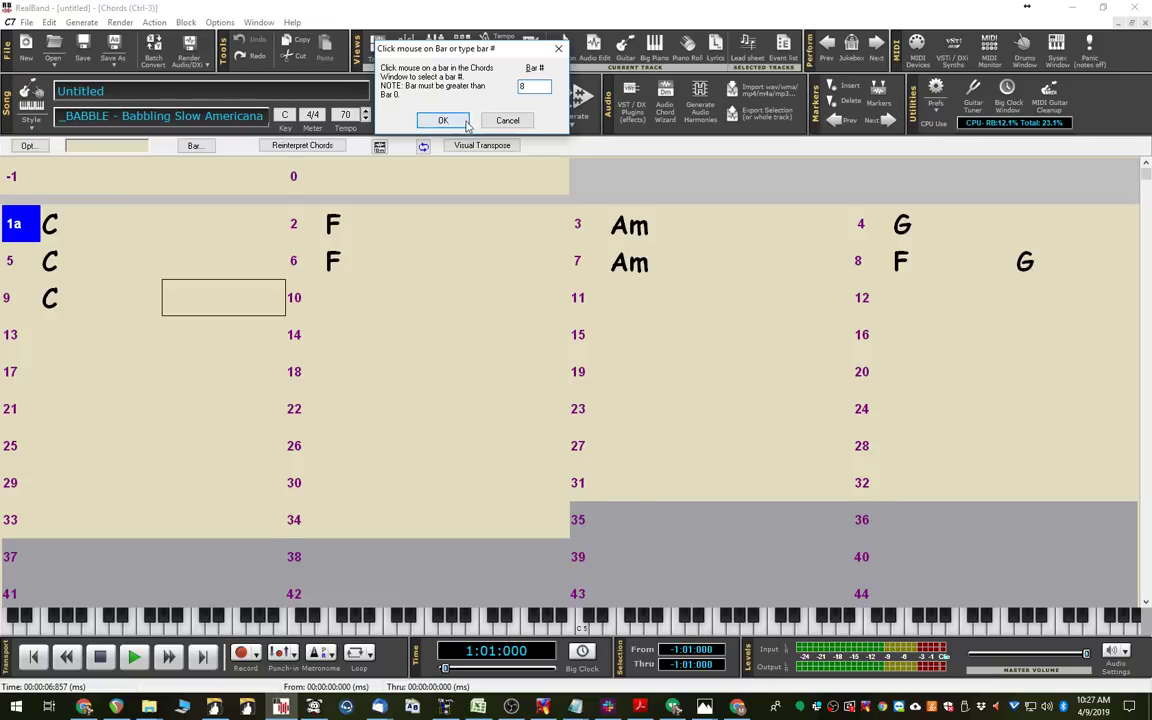
left_click(426, 117)
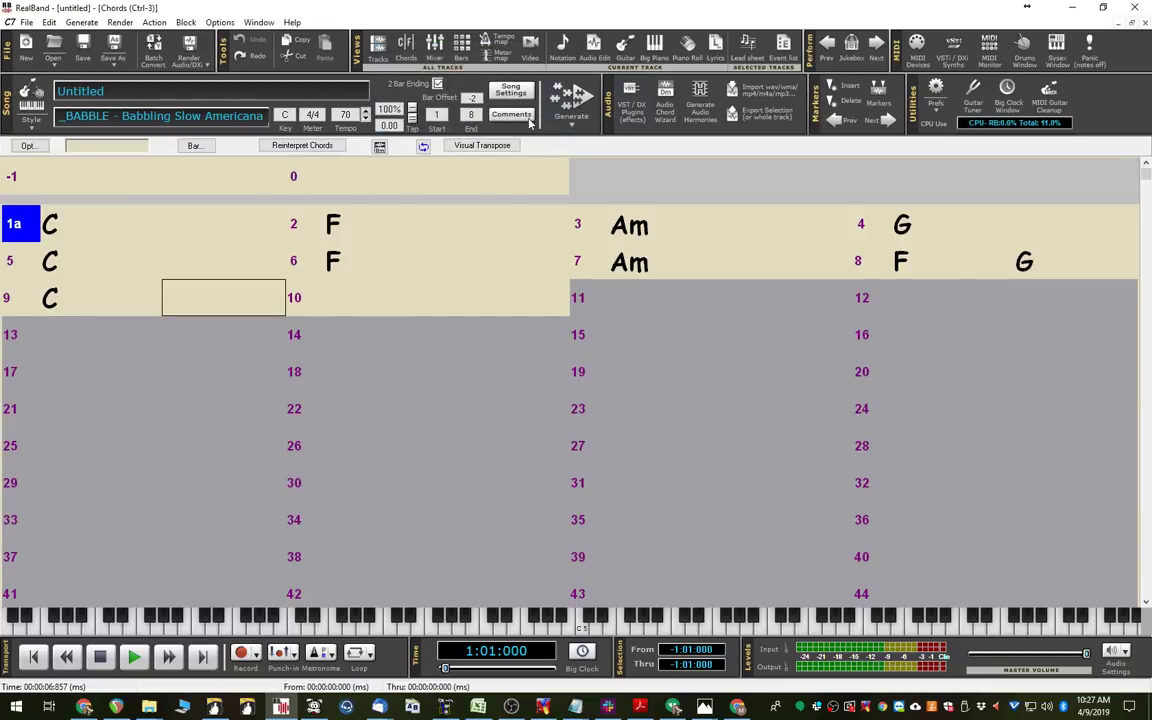
- Generate bass, drums, piano, guitar and mandolin backing for the entire song on tracks 1–5
left_click(378, 48)
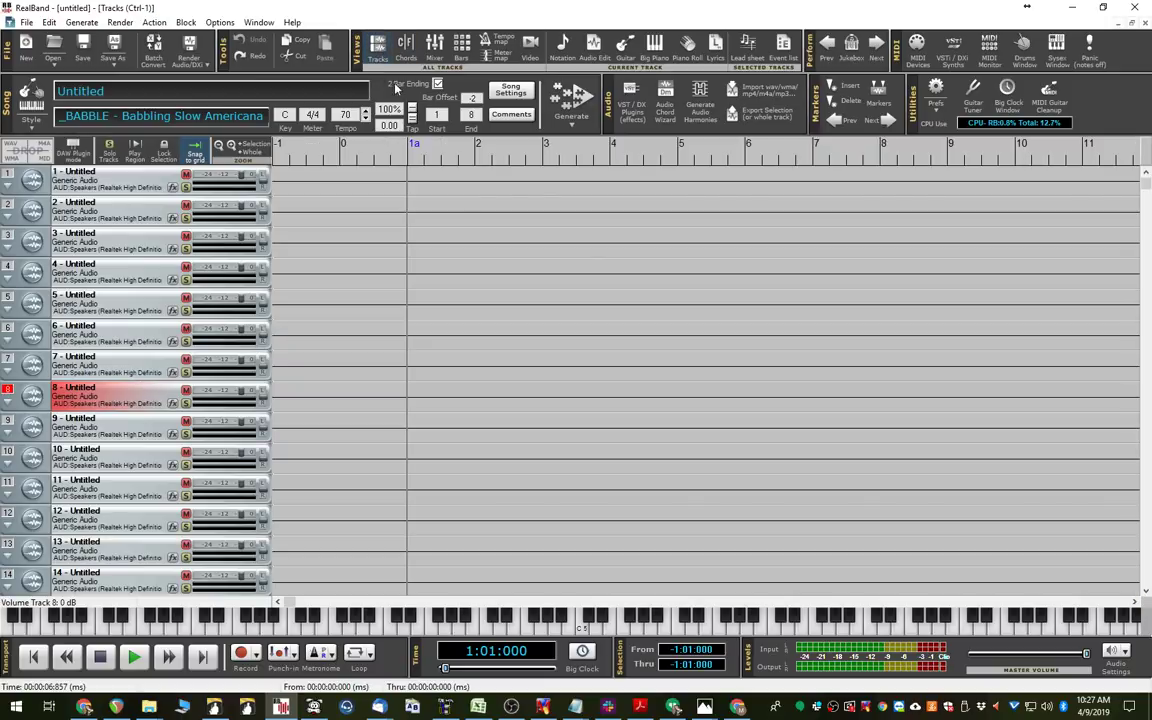
left_click(573, 122)
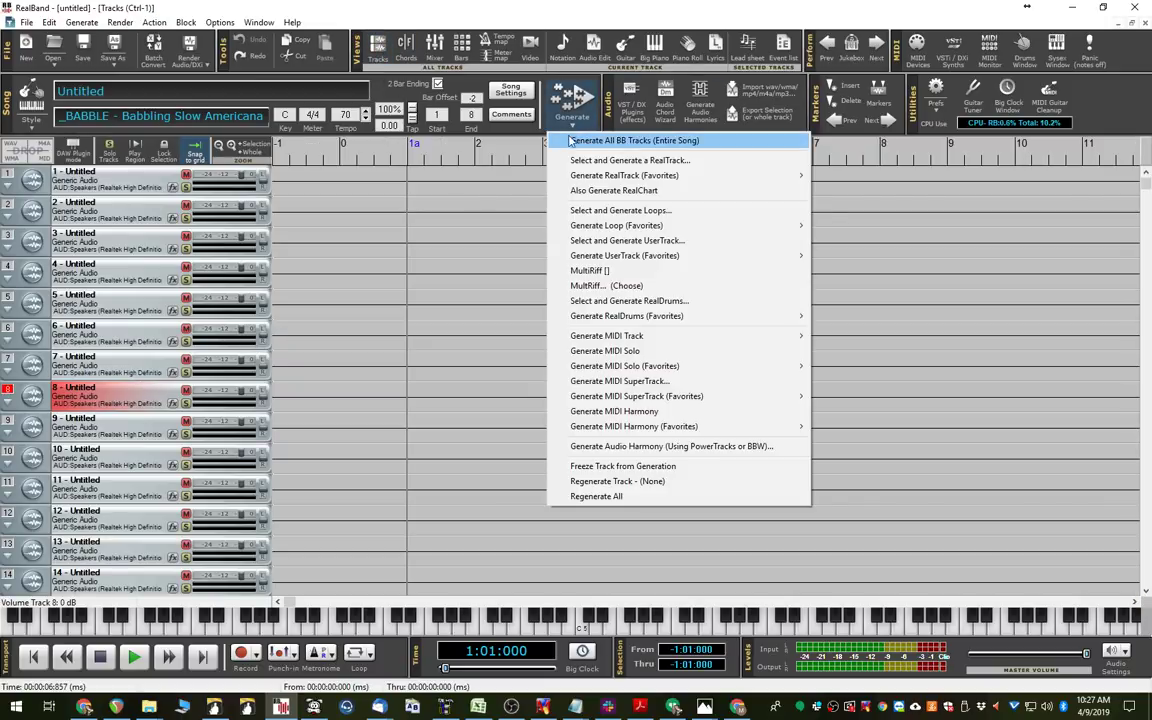
left_click(732, 145)
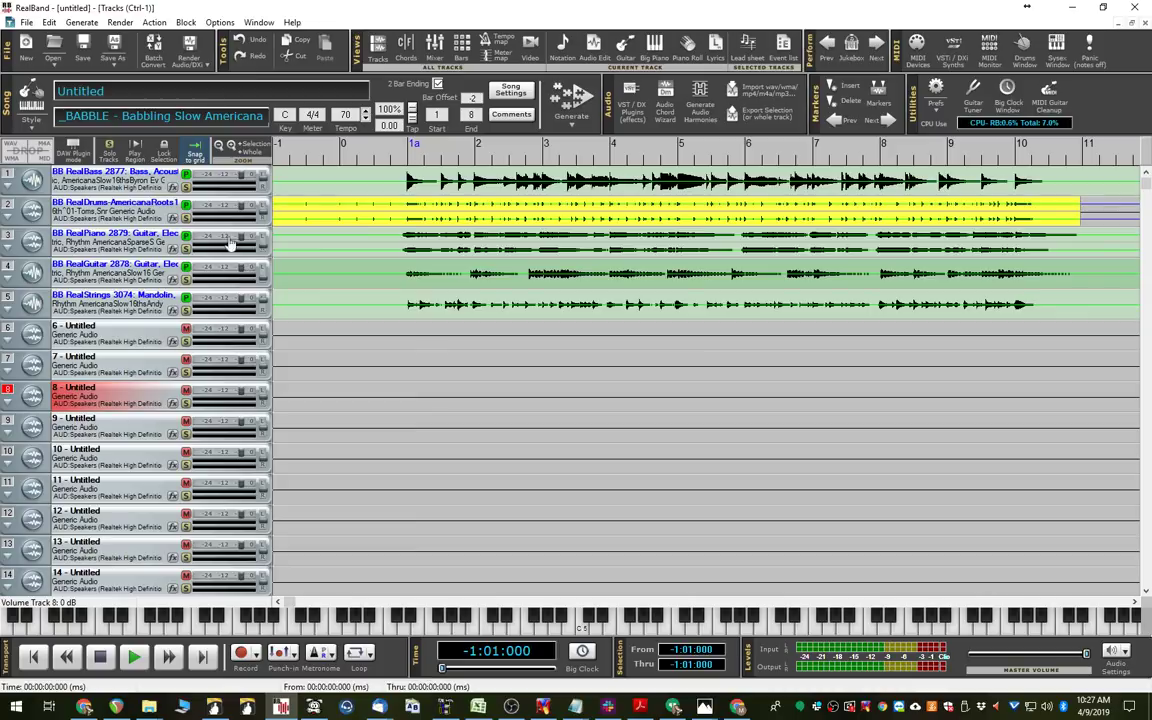
left_click(405, 329)
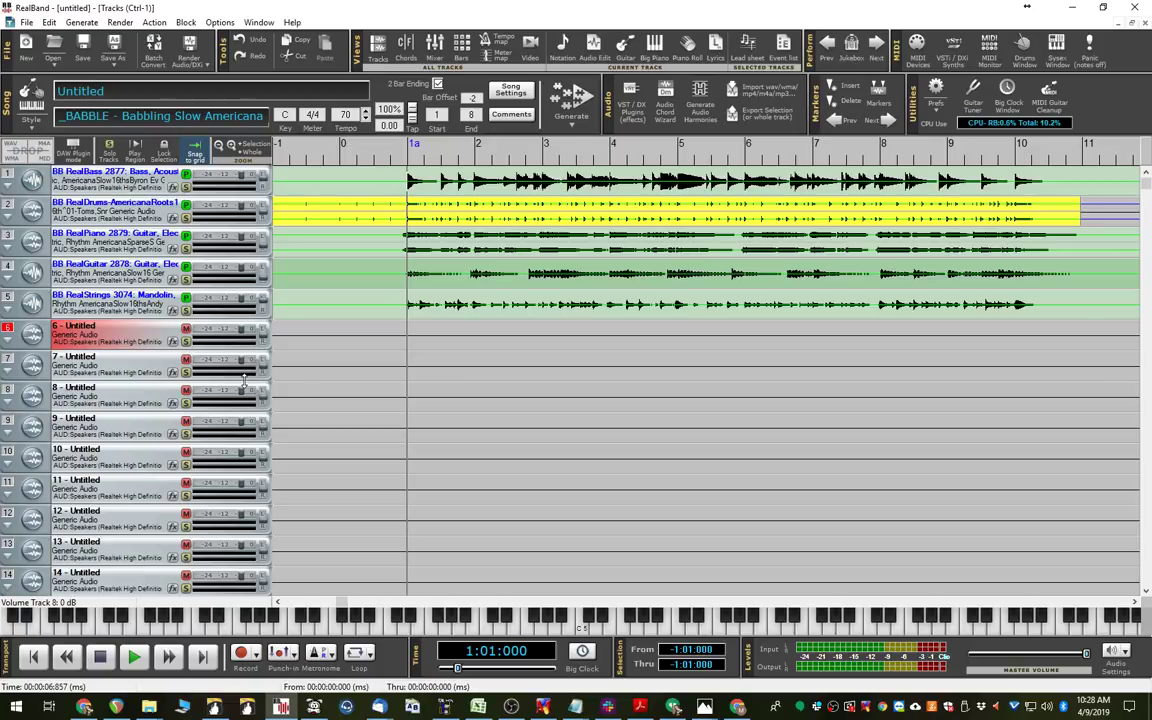
left_click(405, 180)
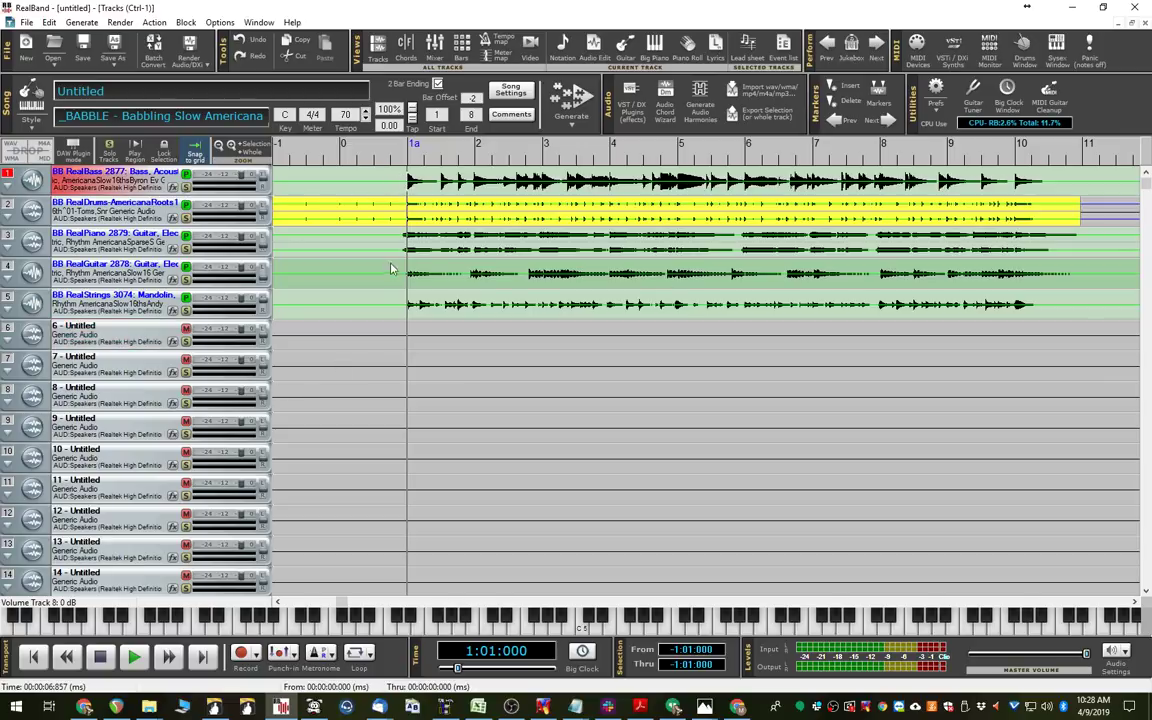
key("space")
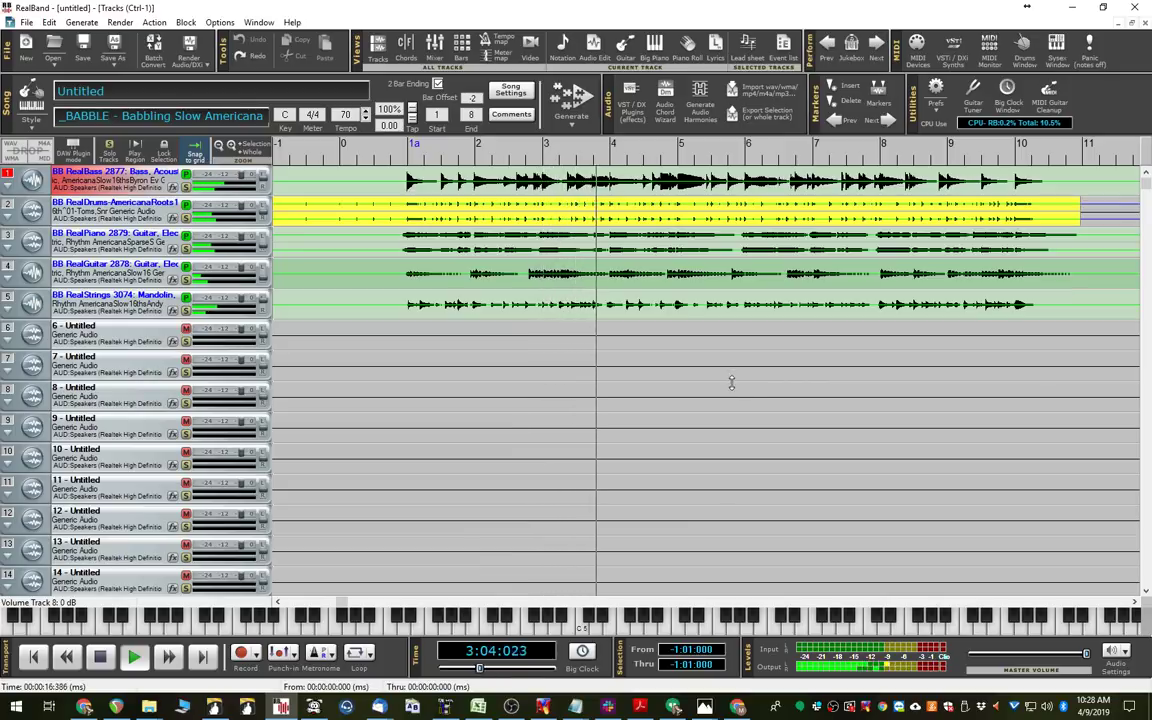
key("space")
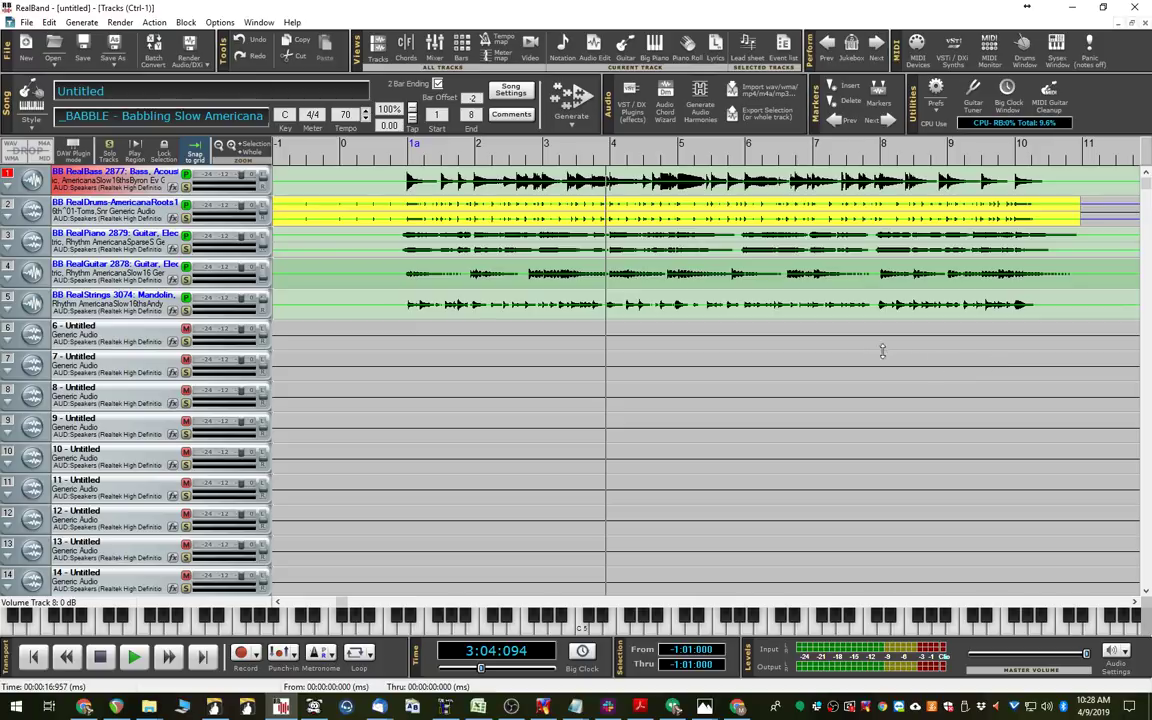
- Select bars 6–7 on track 6 and start a MultiRiff with a chosen RealTrack
left_click_drag(882, 347, 740, 343)
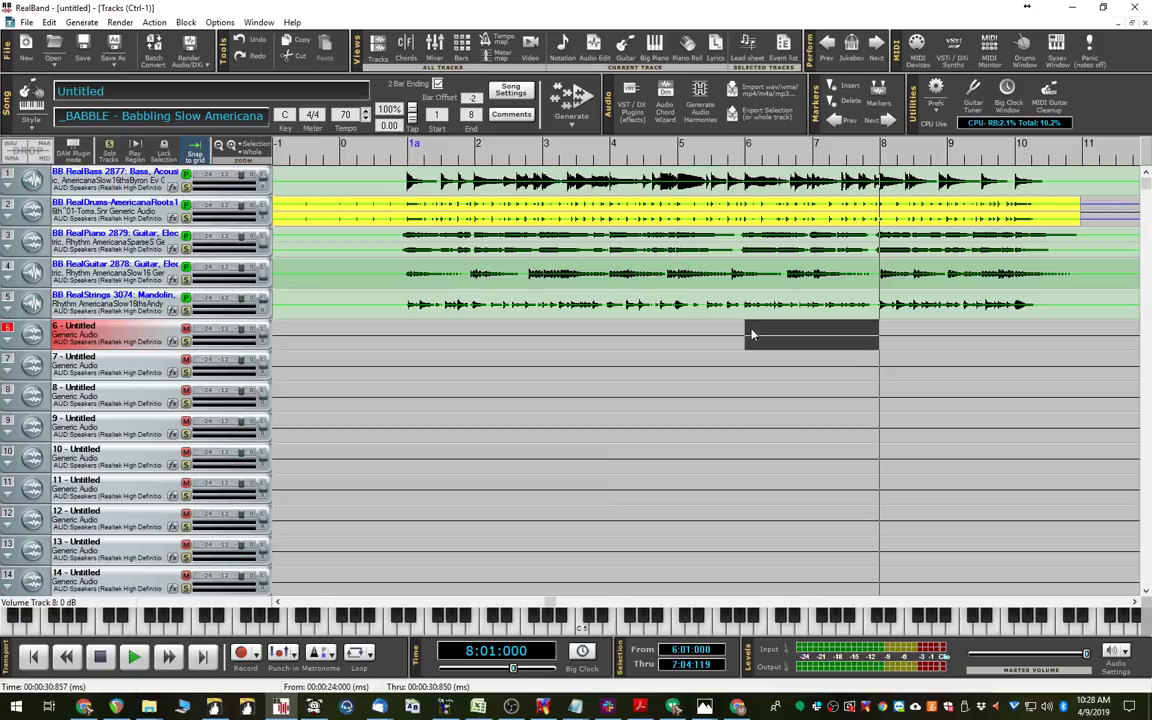
right_click(769, 337)
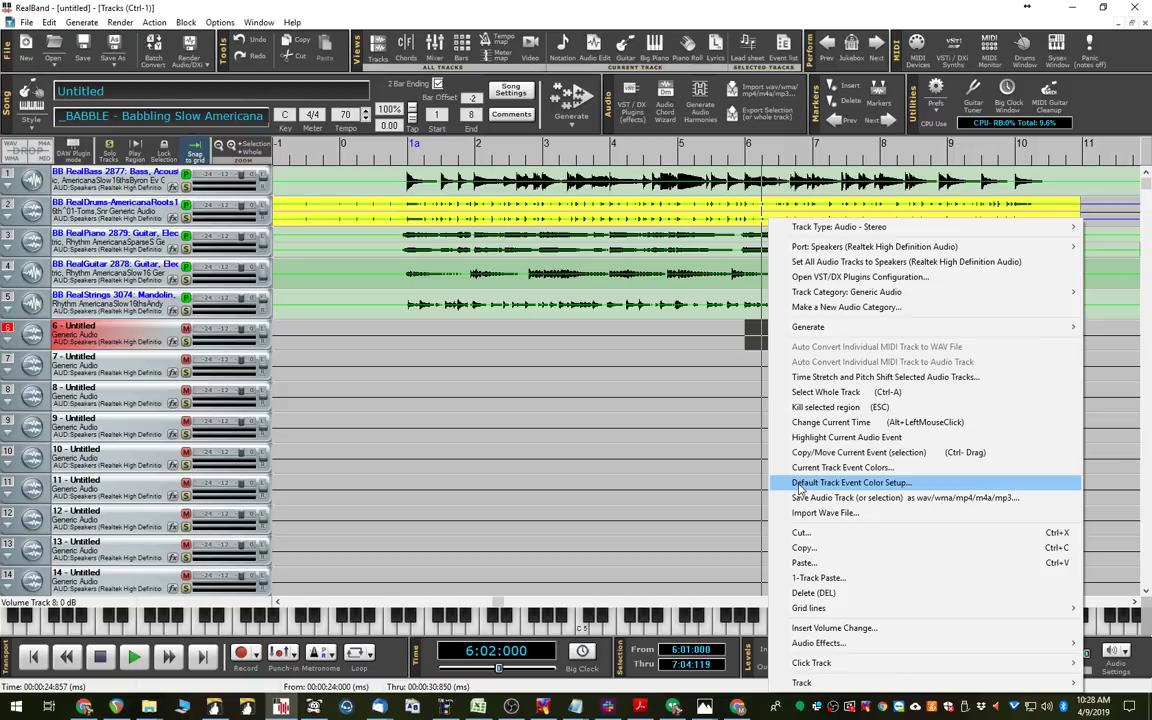
mouse_move(805, 330)
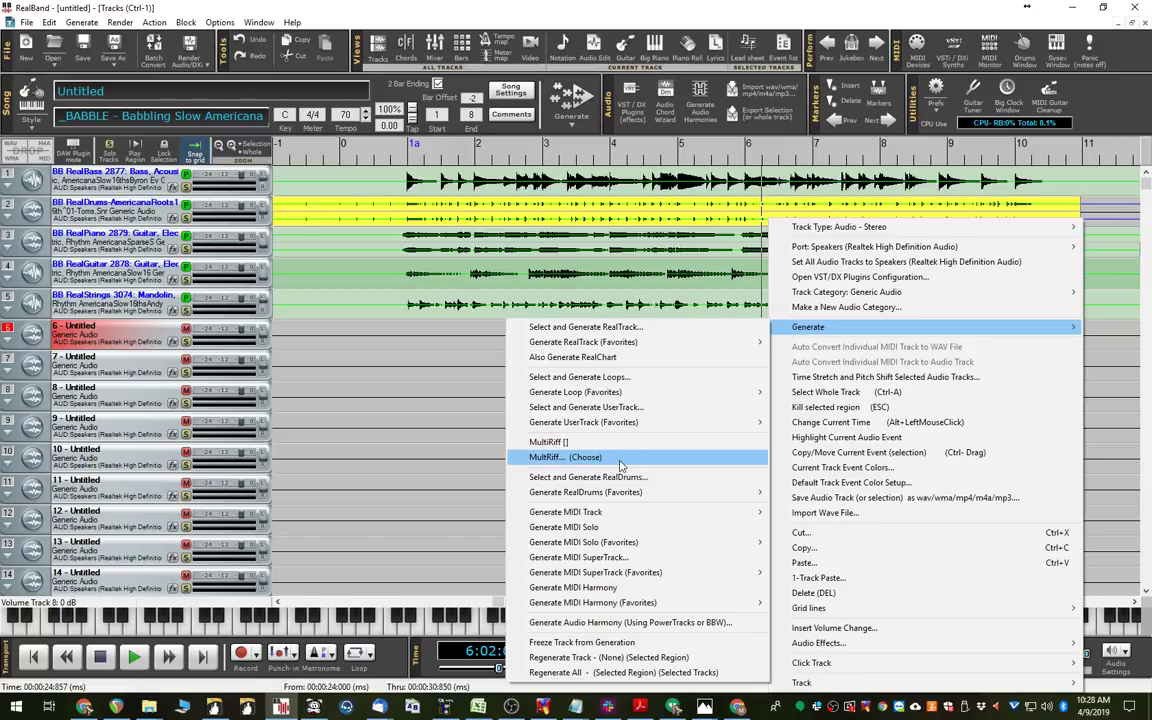
left_click(624, 457)
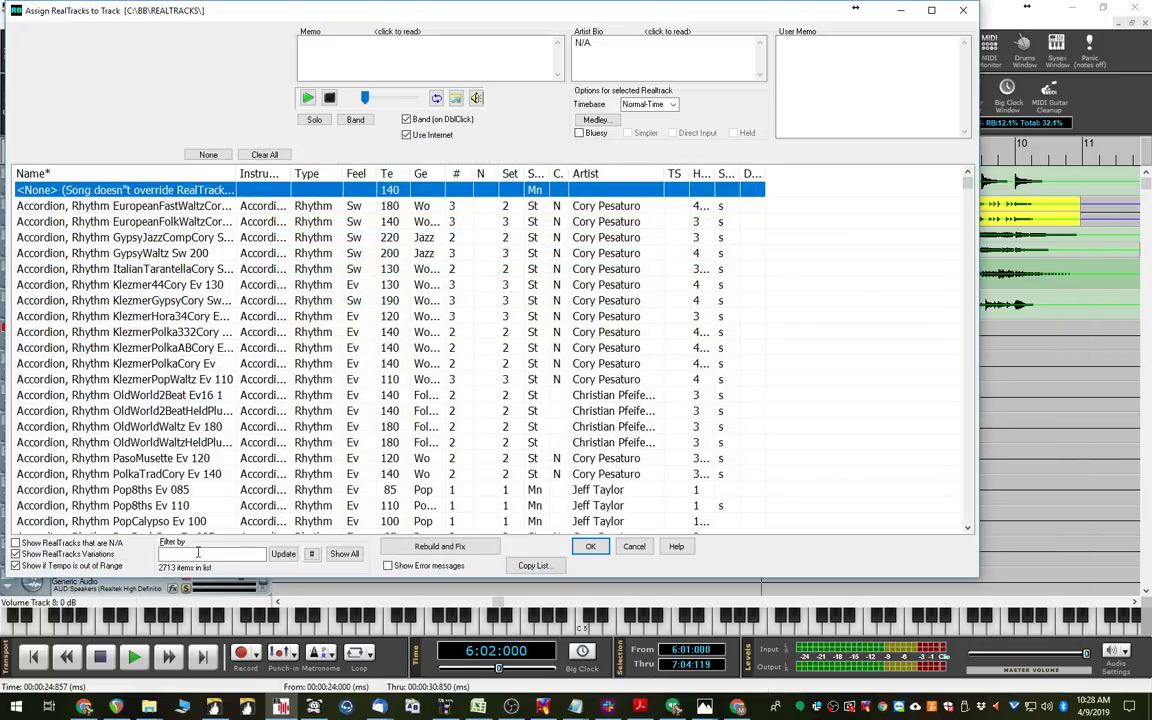
- Filter for 'brent electric 65 solo' and pick the CountryBrent Ev 065 electric soloist
left_click(201, 555)
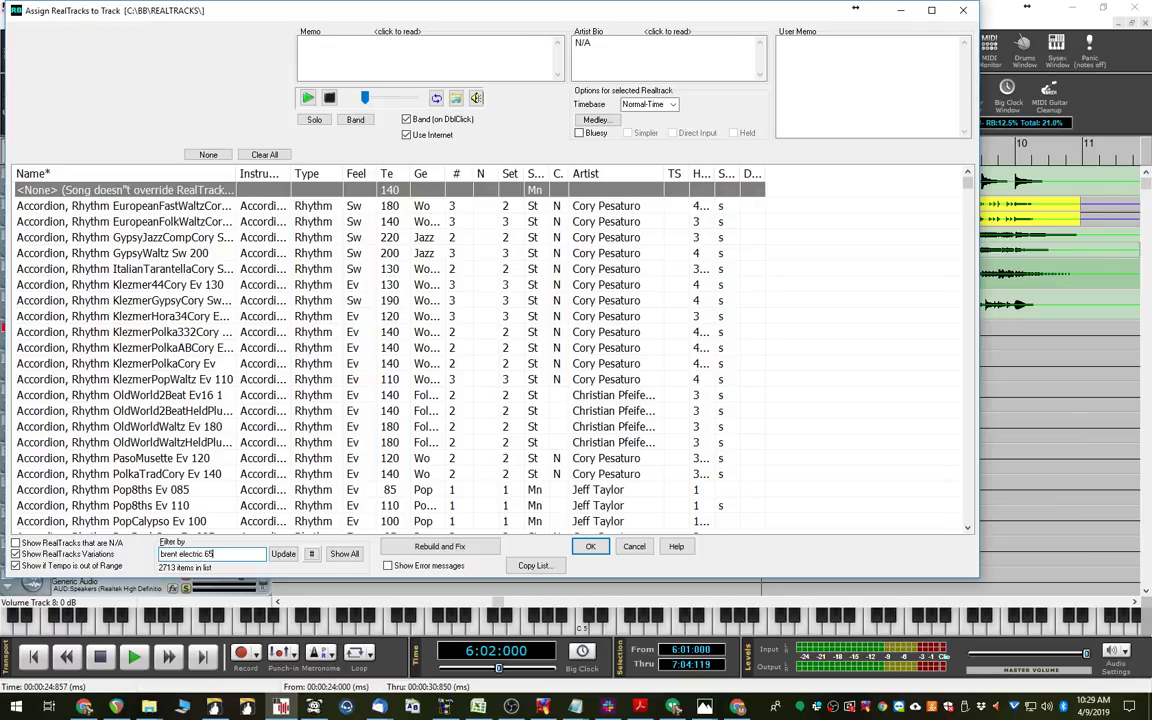
key("Return")
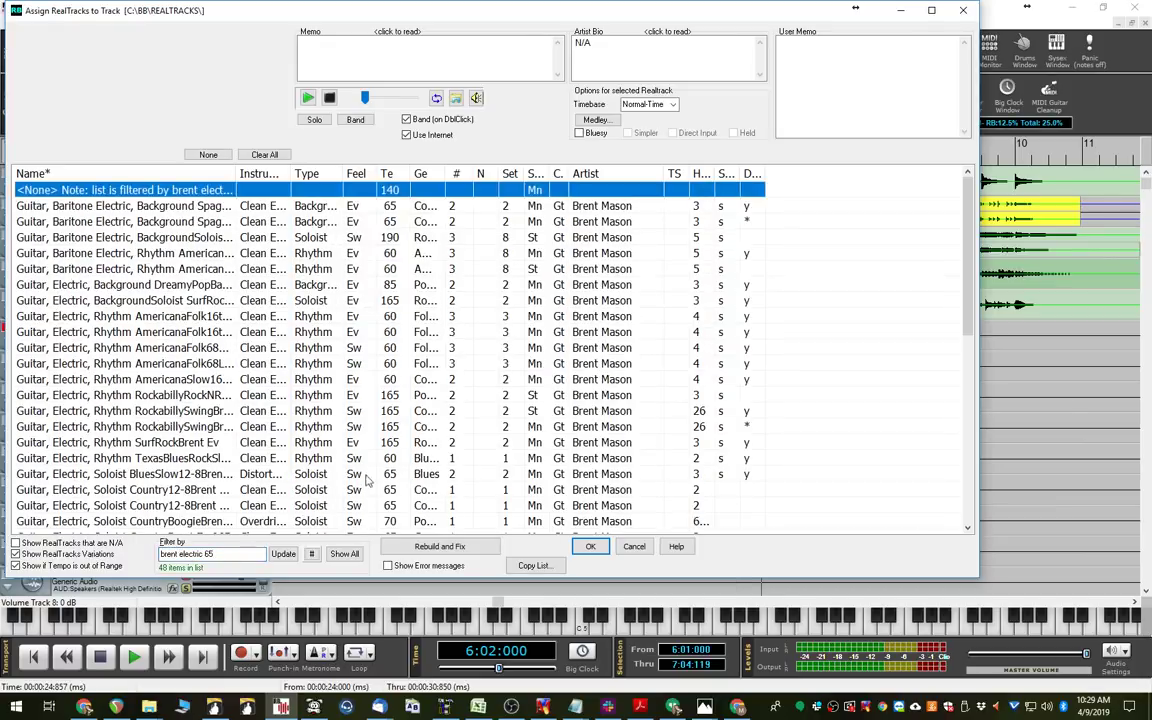
left_click(238, 558)
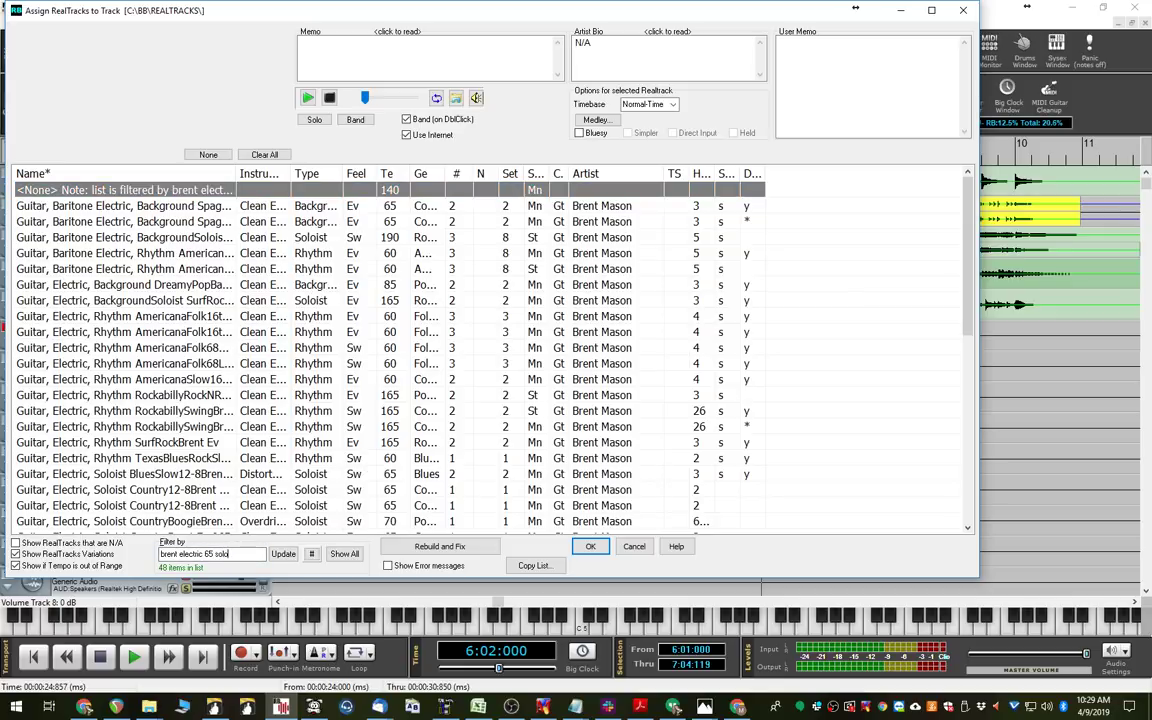
key("Return")
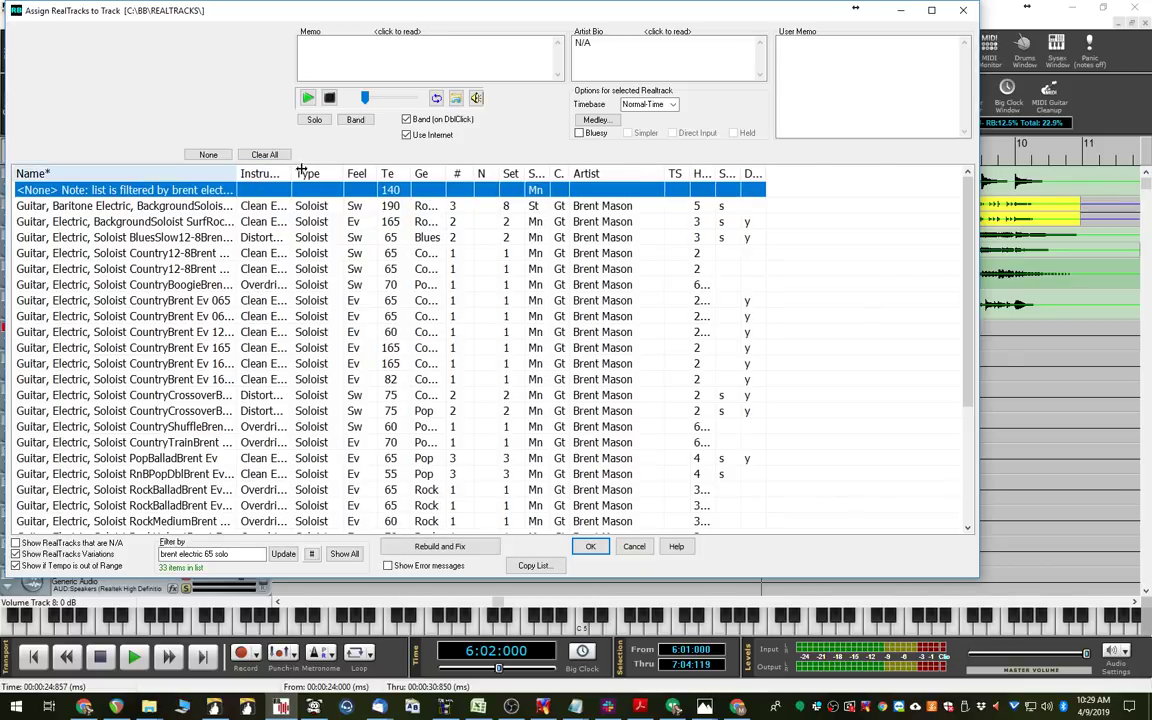
scroll(195, 418, "down", 4)
scroll(195, 418, "up", 4)
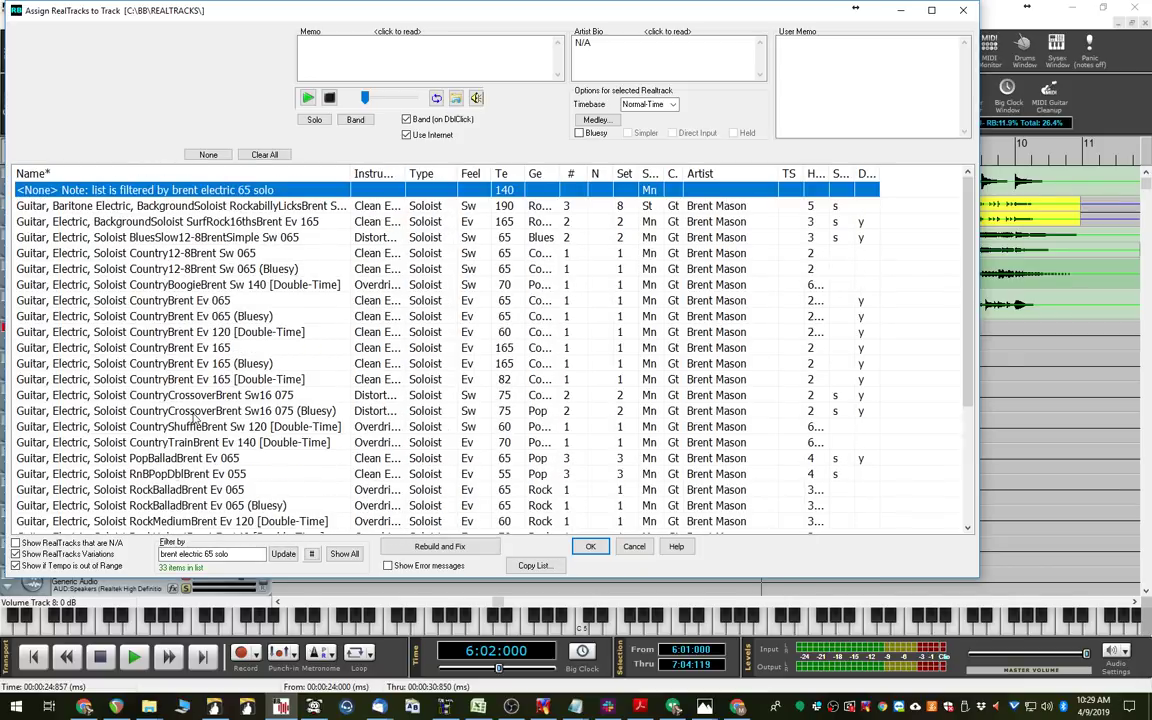
left_click(209, 302)
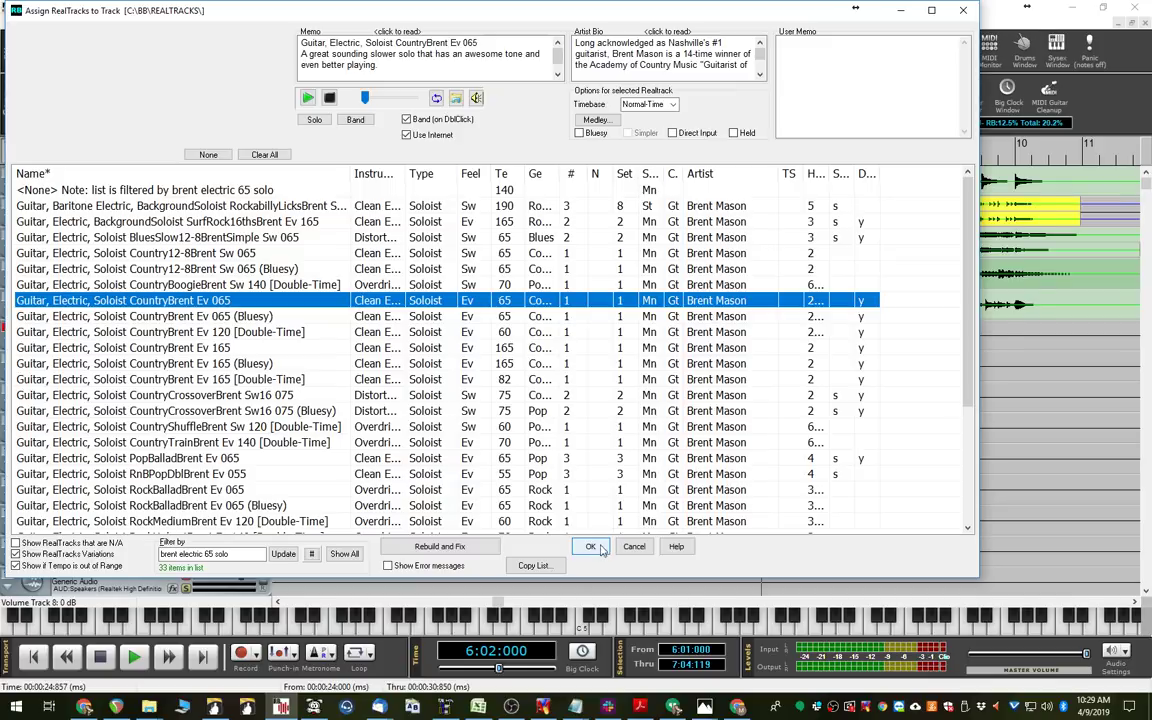
left_click(591, 547)
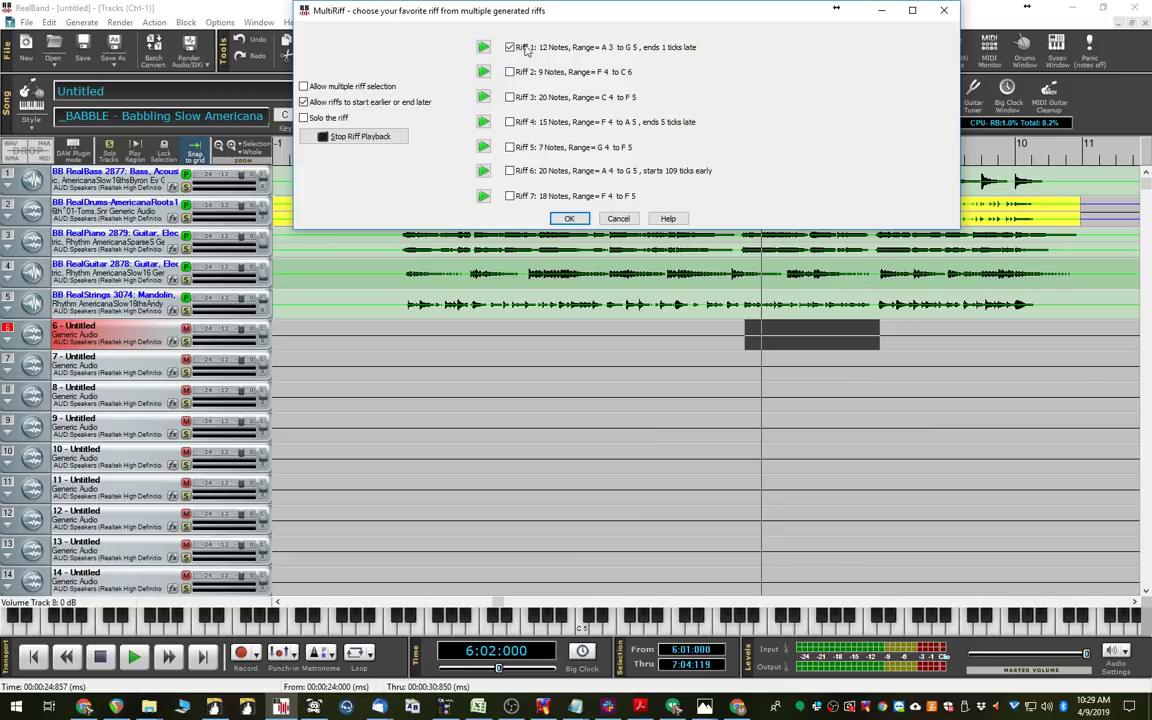
- Audition Riffs 1–3, keep Riff 3 ticked, and enable multiple riff selection
left_click_drag(534, 12, 301, 303)
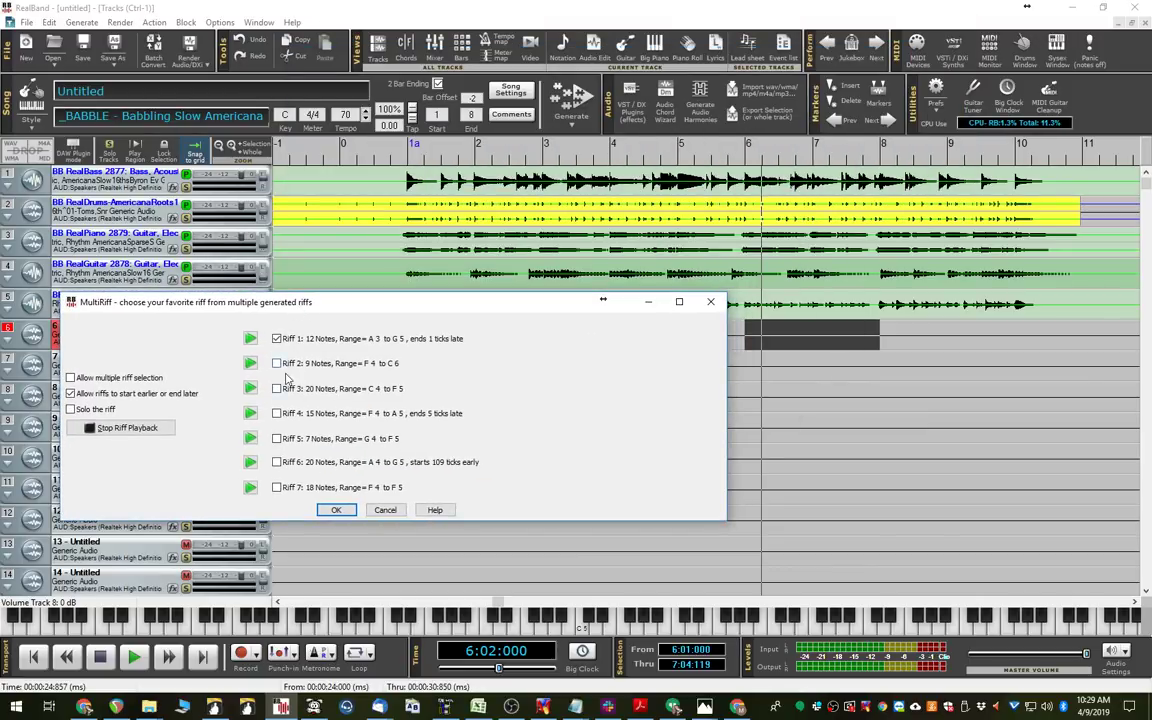
left_click(278, 366)
left_click(277, 340)
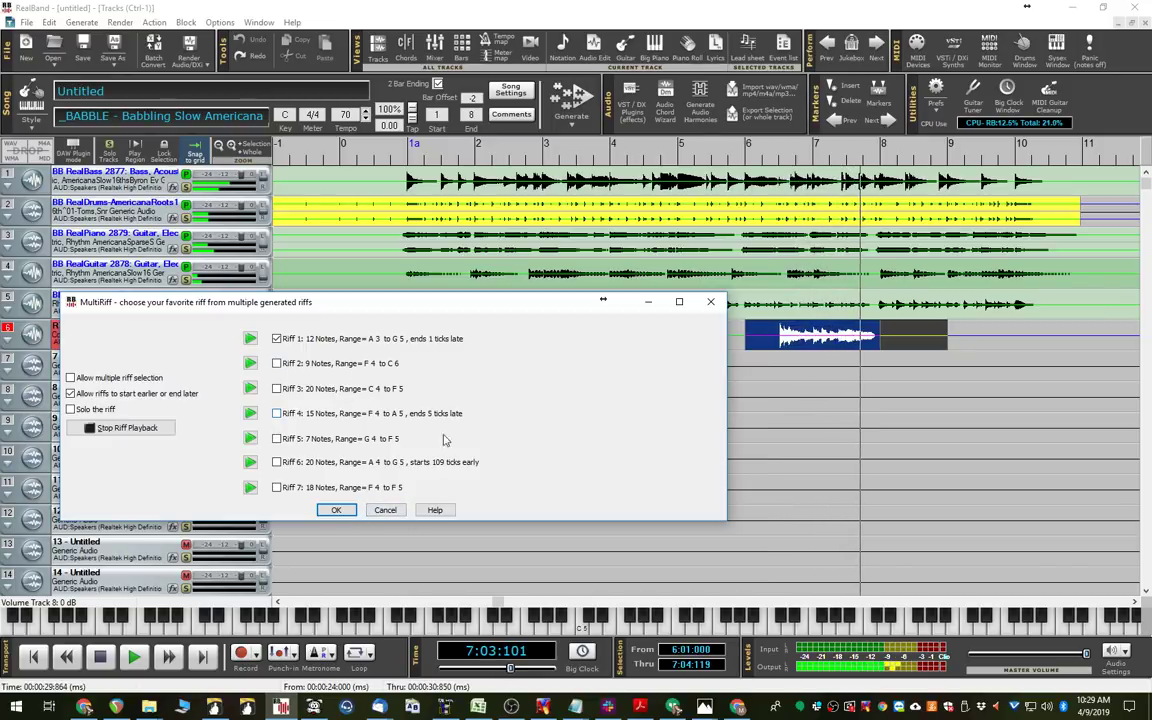
left_click(277, 364)
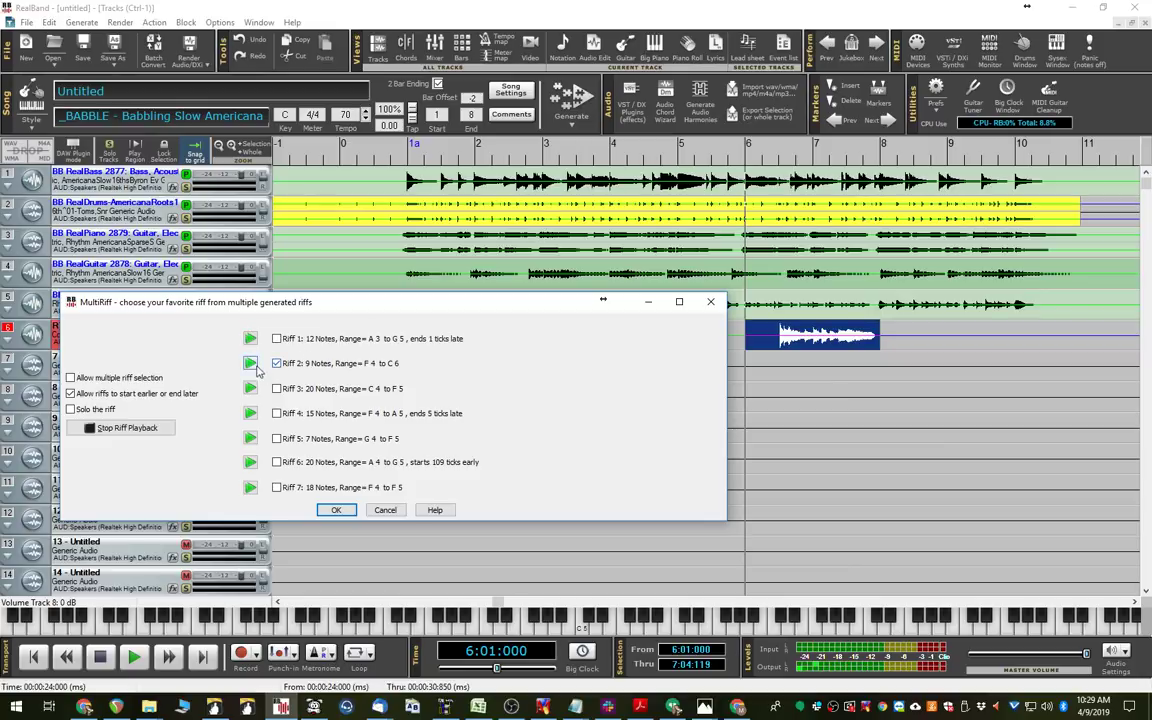
left_click(250, 366)
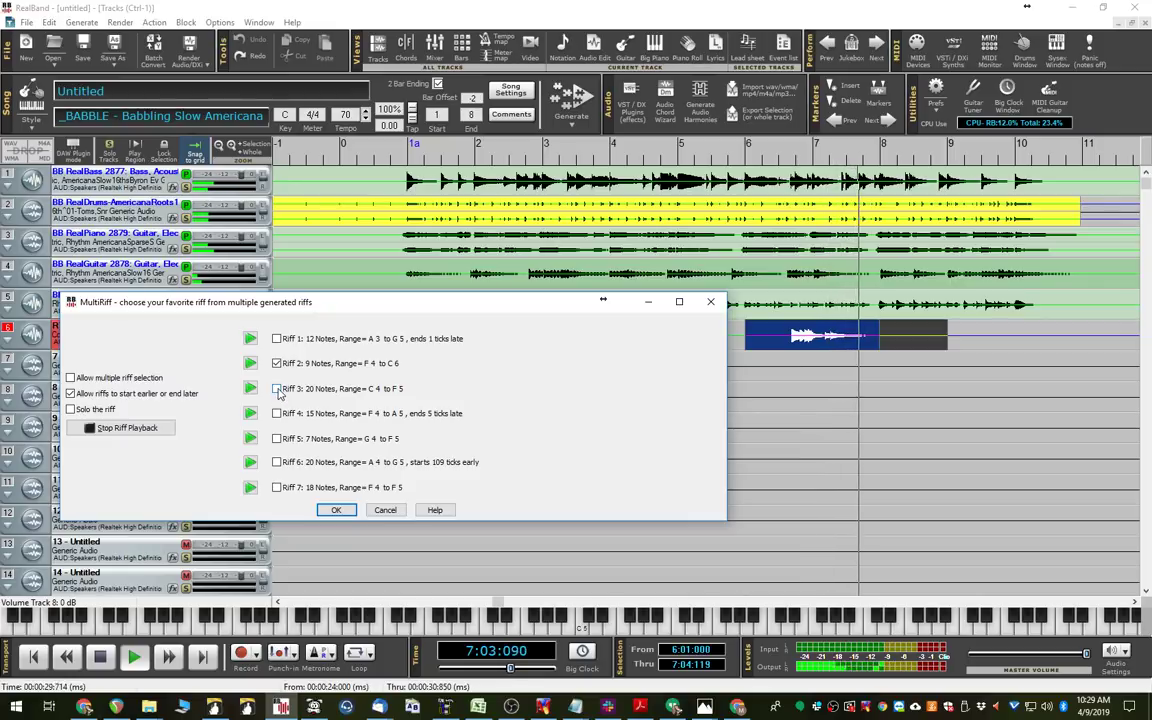
left_click(278, 391)
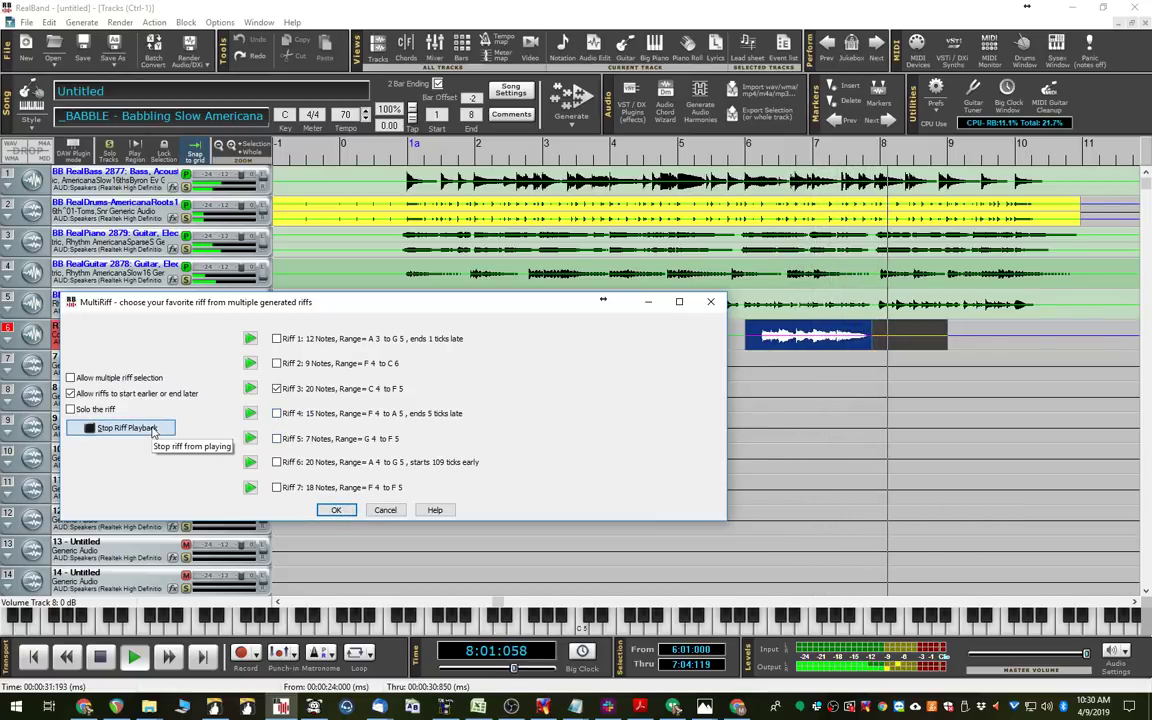
left_click(150, 430)
left_click(70, 378)
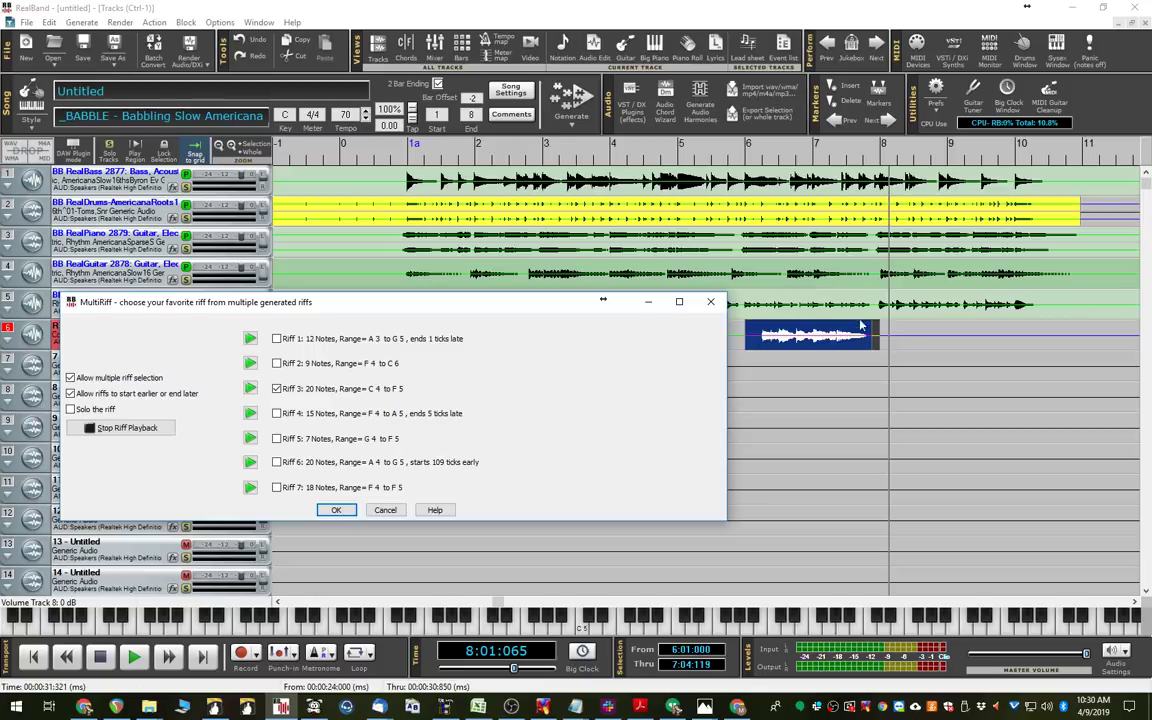
- Add Riffs 1 and 2 alongside Riff 3 and generate all three onto tracks 6–8
left_click(276, 338)
left_click(276, 363)
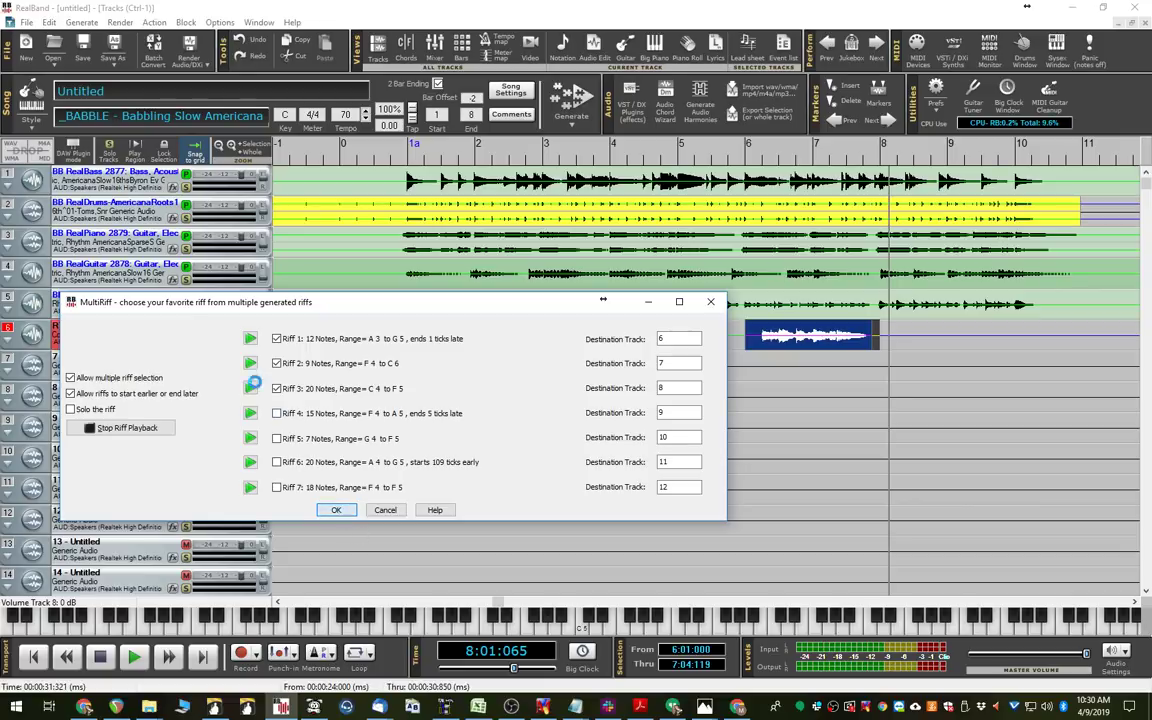
left_click(339, 511)
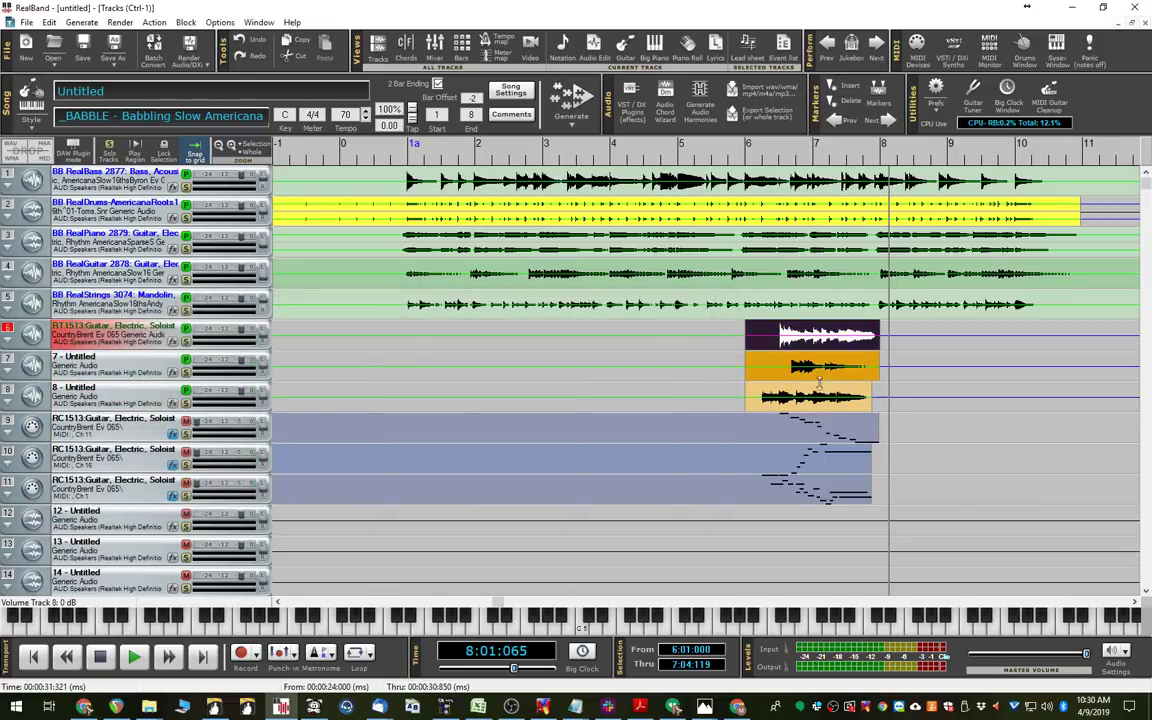